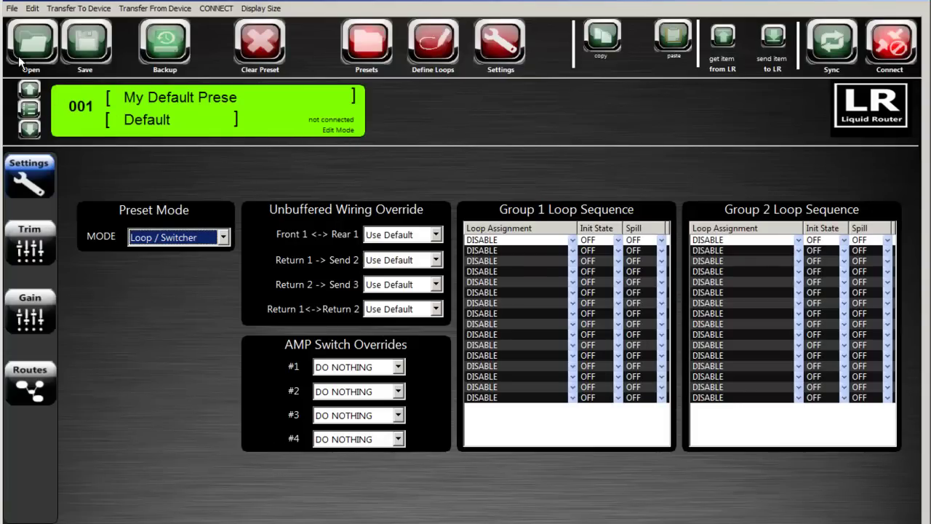
Look over the File menu commands and the display size options
{"action": "left_click", "coordinate": [13, 9]}
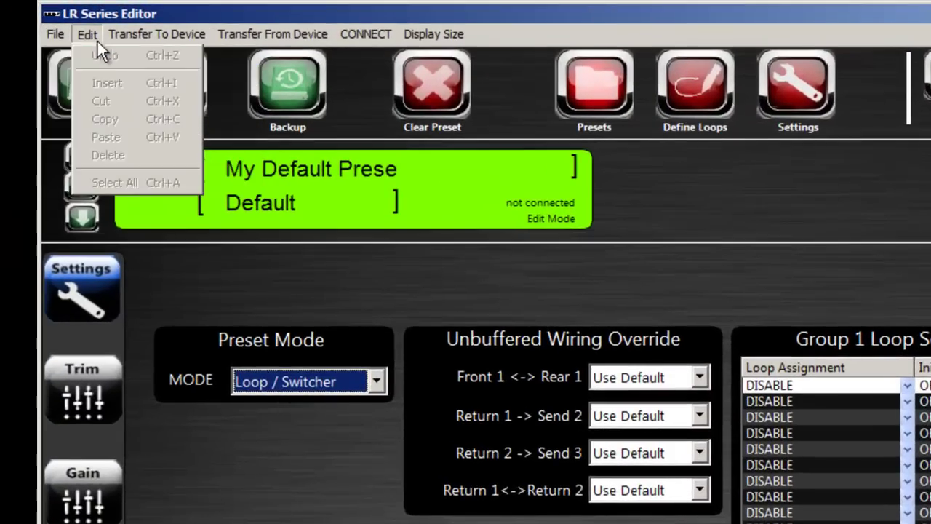
{"action": "mouse_move", "coordinate": [135, 38]}
{"action": "mouse_move", "coordinate": [226, 34]}
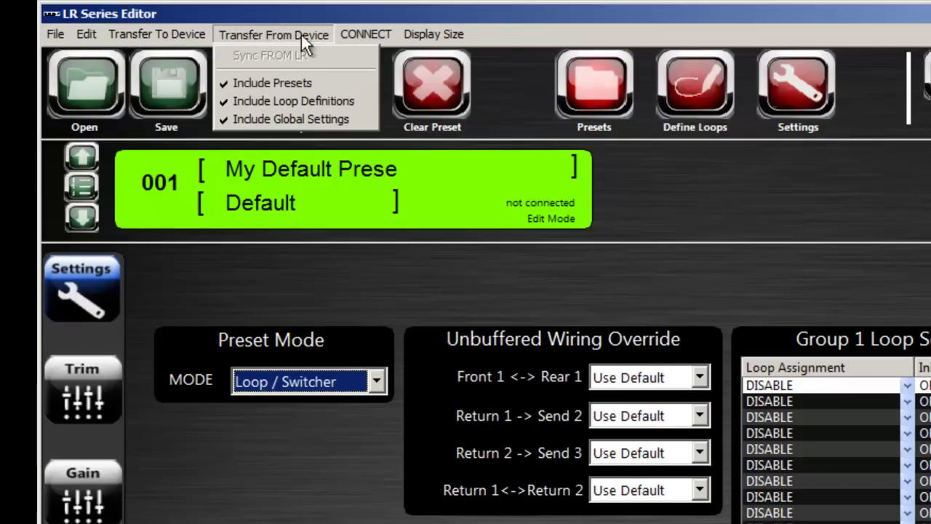
{"action": "mouse_move", "coordinate": [414, 33]}
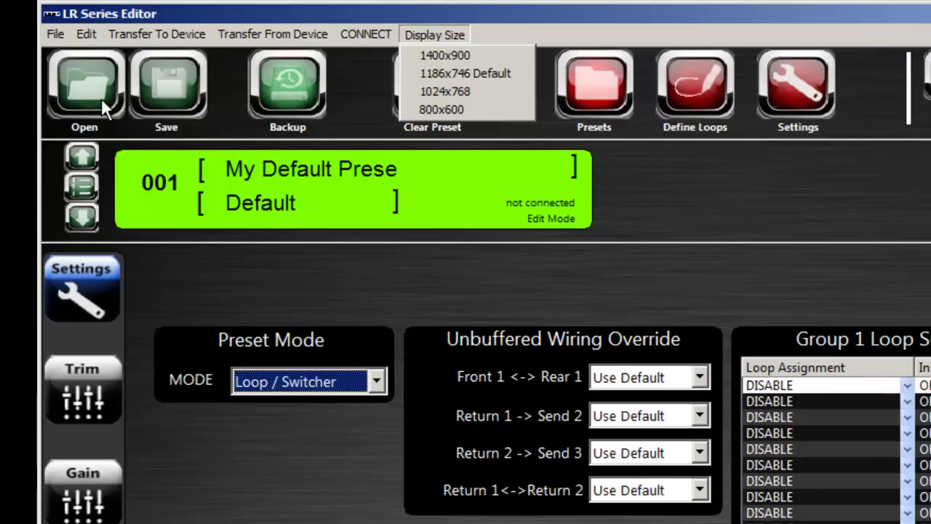
{"action": "left_click", "coordinate": [660, 208]}
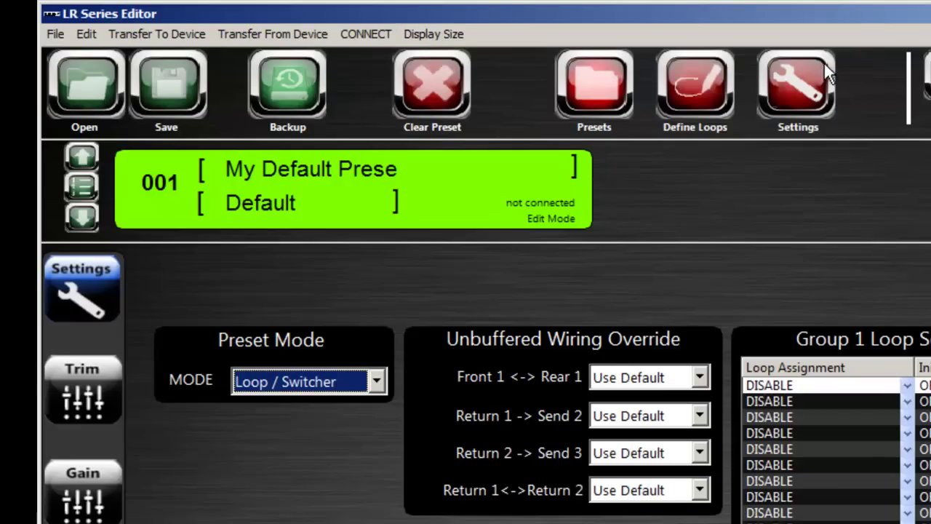
Start opening a saved presets file, toggle which data types load, then cancel
{"action": "left_click", "coordinate": [94, 82]}
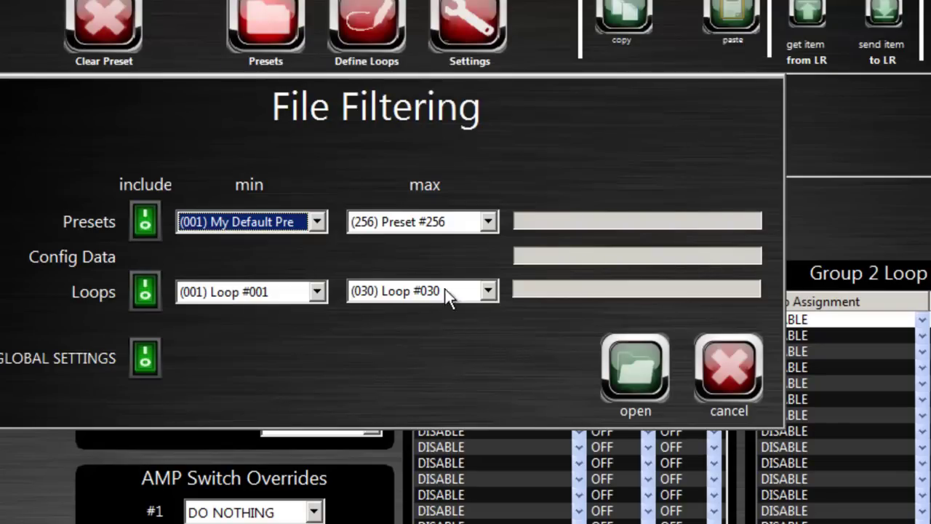
{"action": "left_click", "coordinate": [142, 369]}
{"action": "left_click", "coordinate": [144, 291]}
{"action": "left_click", "coordinate": [145, 291]}
{"action": "left_click", "coordinate": [148, 214]}
{"action": "left_click", "coordinate": [726, 371]}
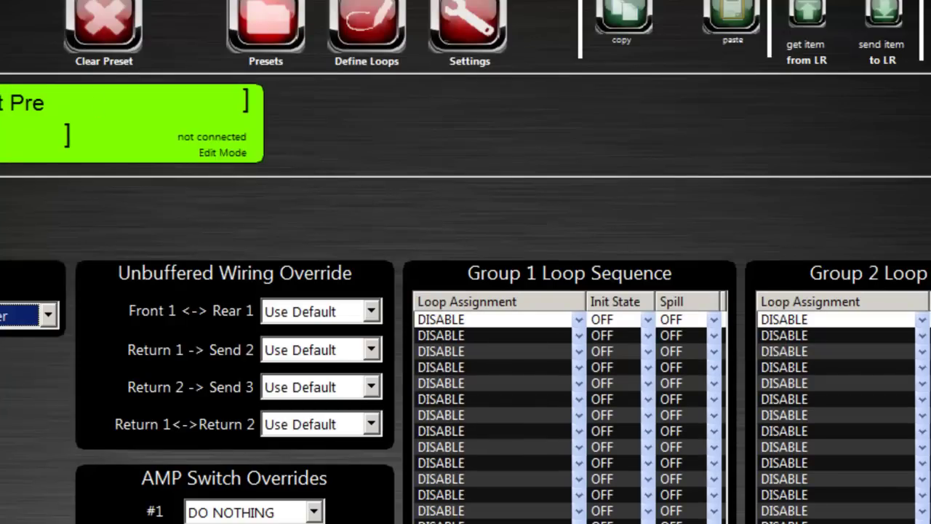
Set the save filter to include presets, loops and global settings, then close it
{"action": "key", "text": "ctrl+s"}
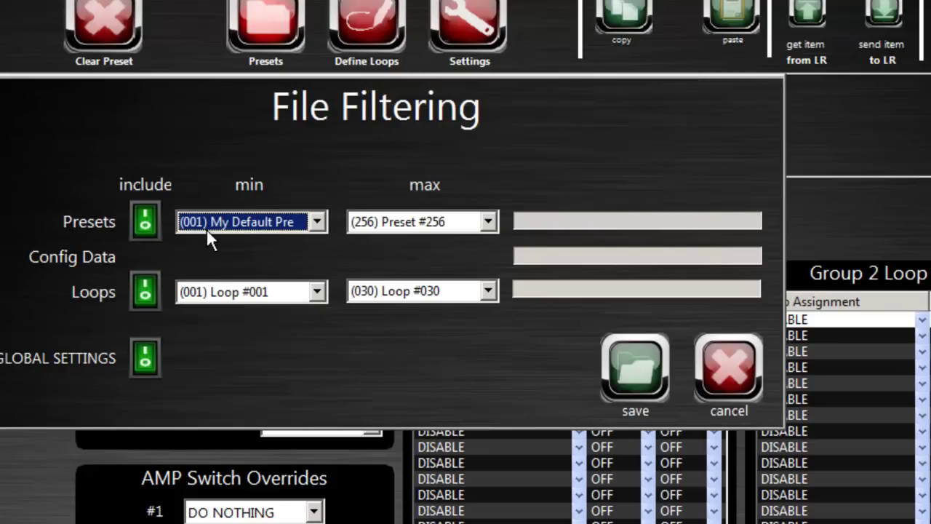
{"action": "left_click", "coordinate": [145, 295]}
{"action": "left_click", "coordinate": [144, 357]}
{"action": "left_click", "coordinate": [142, 293]}
{"action": "left_click", "coordinate": [145, 221]}
{"action": "left_click", "coordinate": [726, 377]}
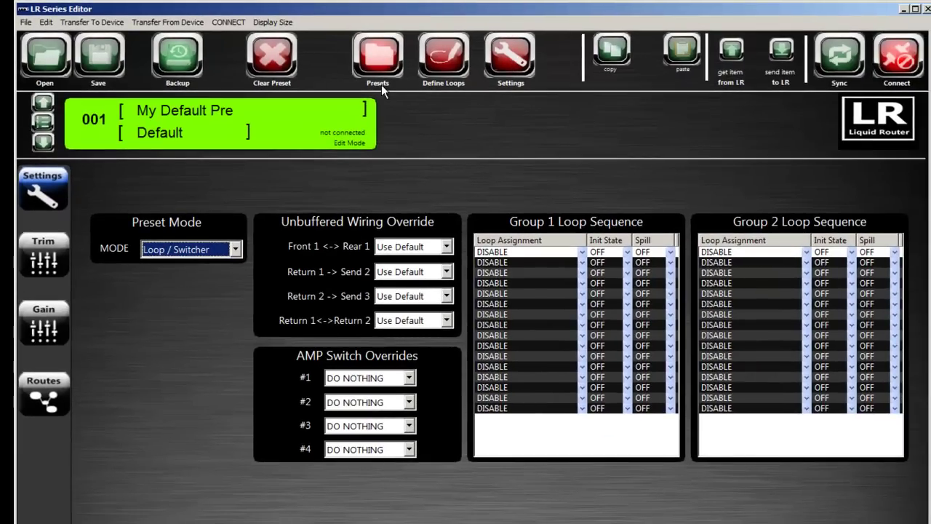
Go to the loop definitions' global settings page and connect to the Liquid Router
{"action": "left_click", "coordinate": [448, 60]}
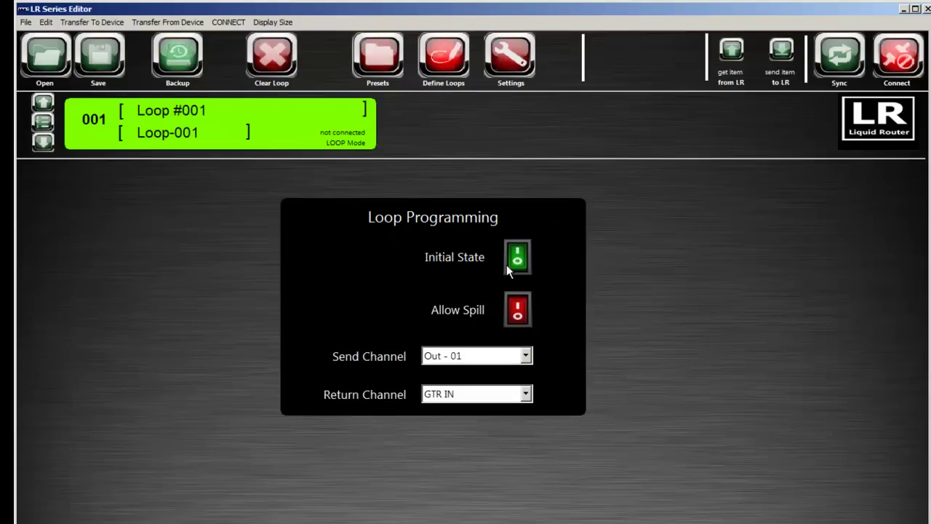
{"action": "left_click", "coordinate": [499, 70]}
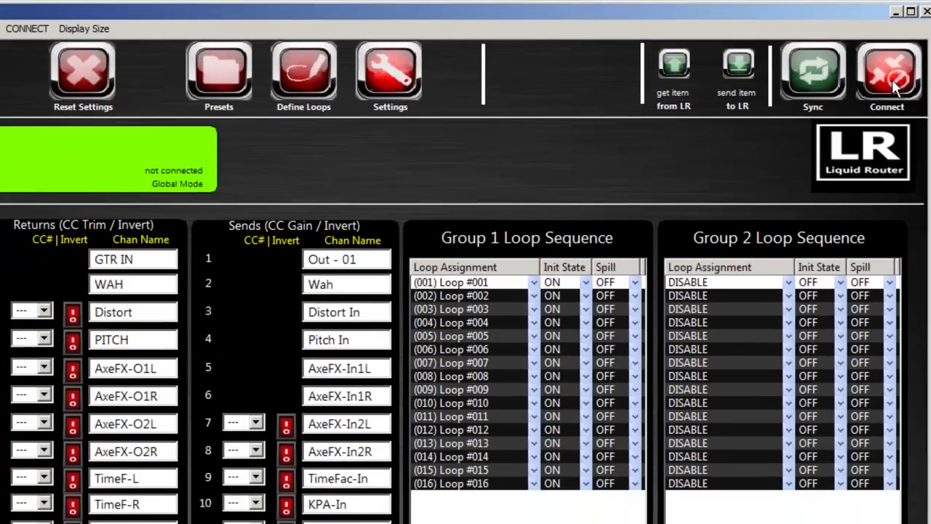
{"action": "left_click", "coordinate": [870, 106]}
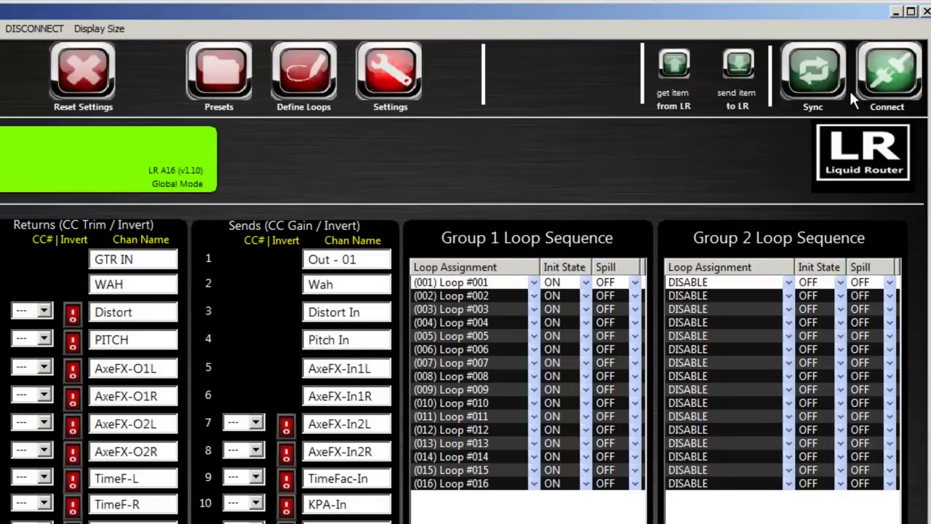
Sync presets, config and loops with the connected LR A16
{"action": "left_click", "coordinate": [806, 80]}
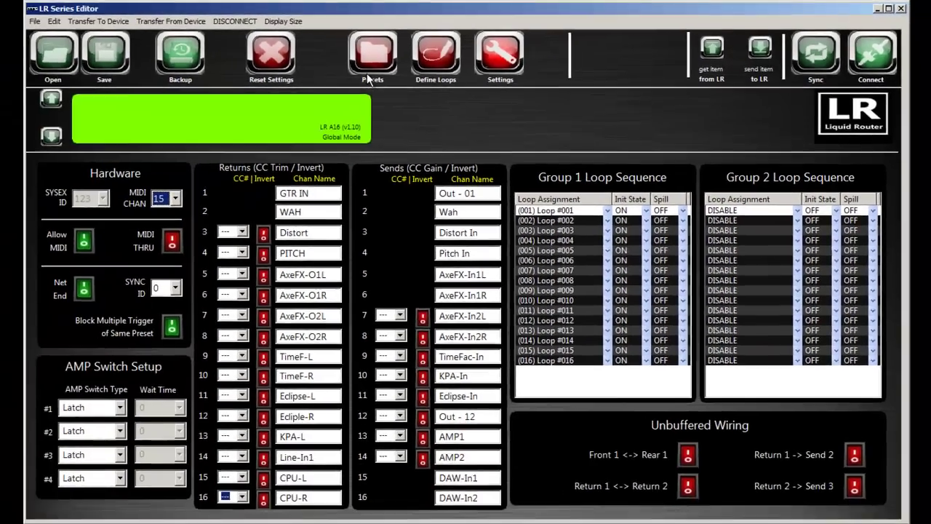
Return to preset editing and step through presets 002 and 003 back to 001
{"action": "left_click", "coordinate": [308, 82]}
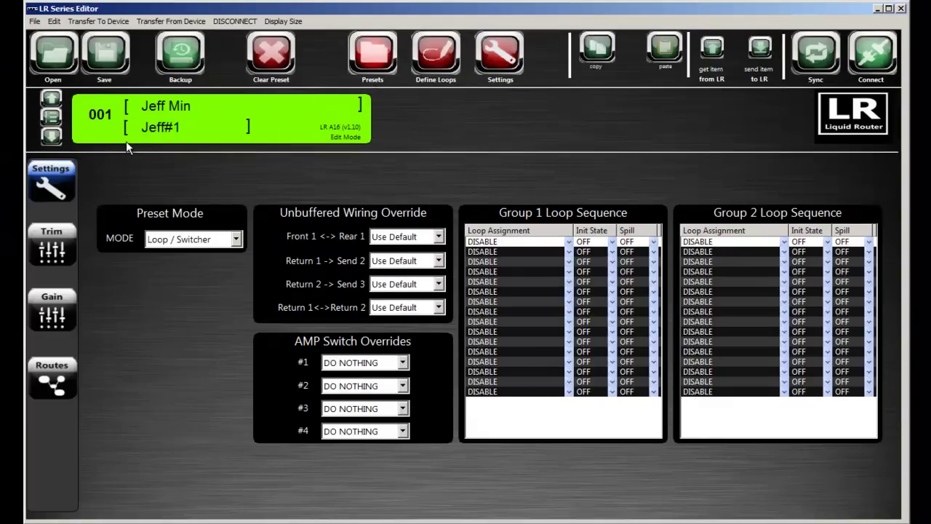
{"action": "left_click", "coordinate": [52, 100]}
{"action": "left_click", "coordinate": [52, 101]}
{"action": "left_click", "coordinate": [52, 140]}
{"action": "left_click", "coordinate": [51, 136]}
Load Preset #005 from the preset list, then reload preset 001
{"action": "left_click", "coordinate": [51, 117]}
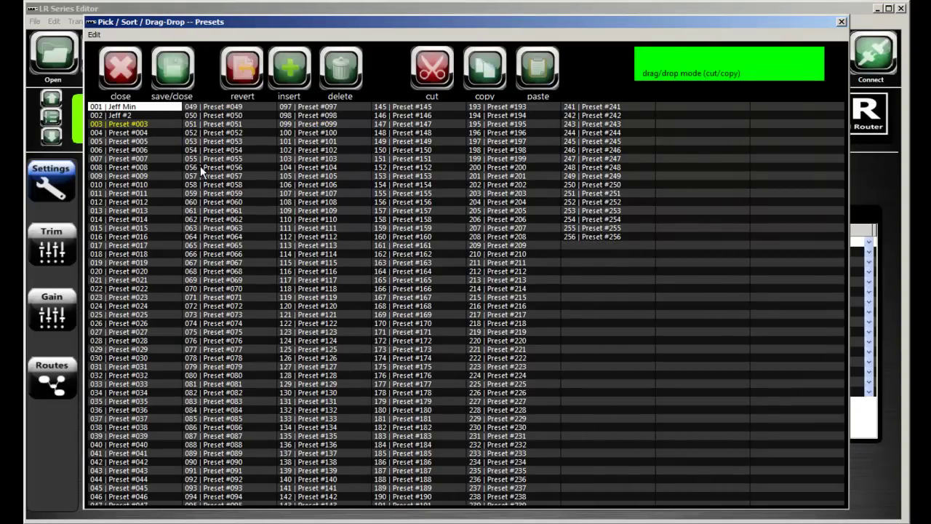
{"action": "left_click", "coordinate": [130, 141]}
{"action": "double_click", "coordinate": [132, 146]}
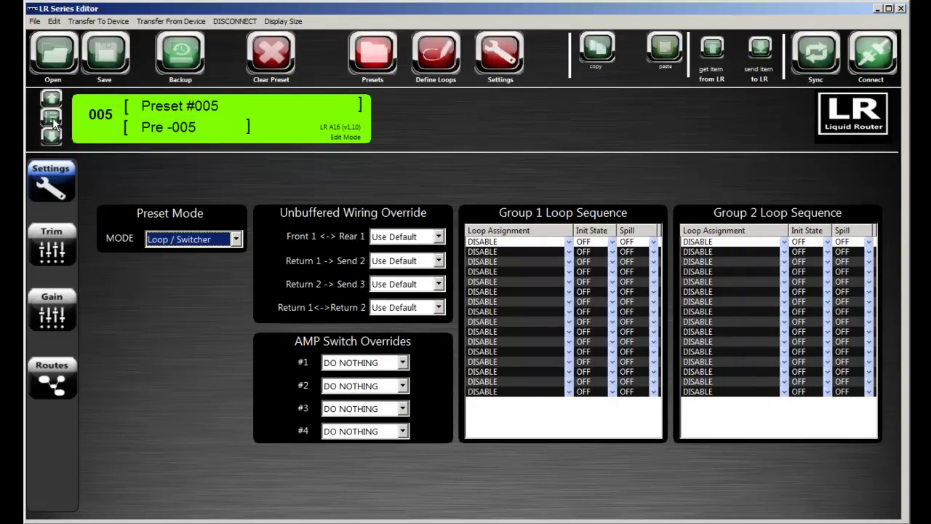
{"action": "left_click", "coordinate": [53, 123]}
{"action": "double_click", "coordinate": [115, 113]}
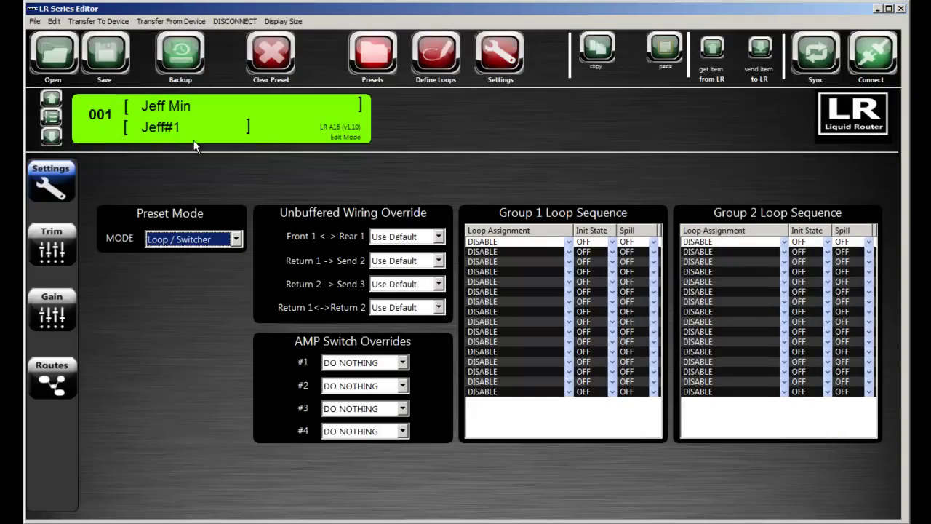
{"action": "left_click", "coordinate": [52, 98]}
{"action": "left_click", "coordinate": [46, 138]}
{"action": "left_click", "coordinate": [52, 137]}
{"action": "left_click", "coordinate": [173, 239]}
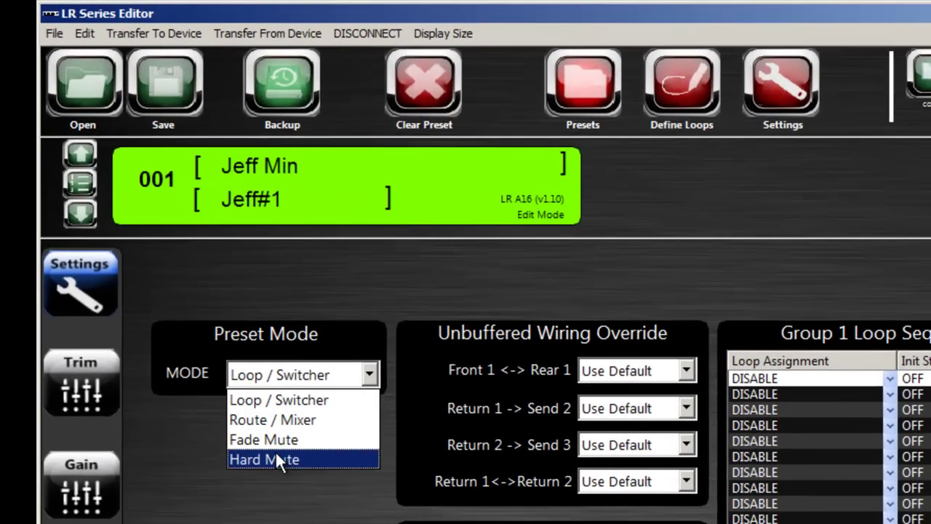
{"action": "left_click", "coordinate": [175, 293]}
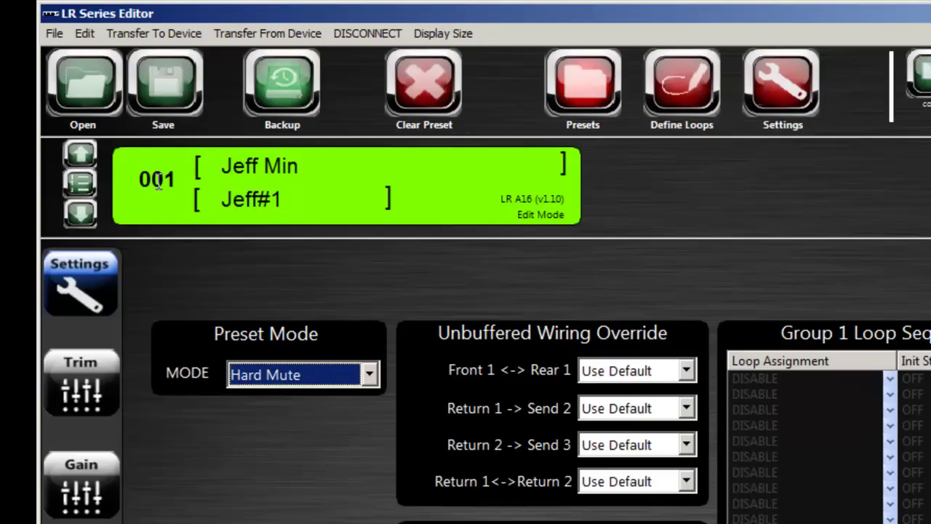
{"action": "left_click", "coordinate": [266, 373]}
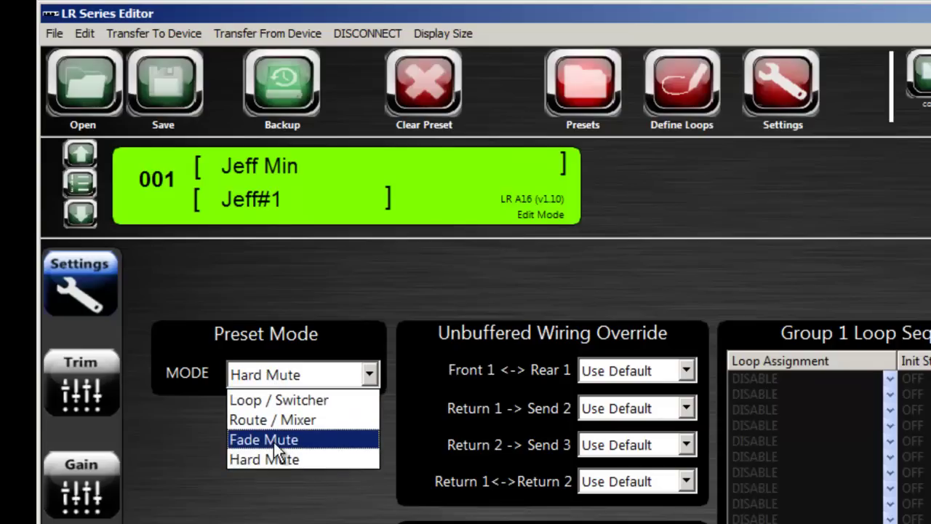
{"action": "left_click", "coordinate": [275, 440]}
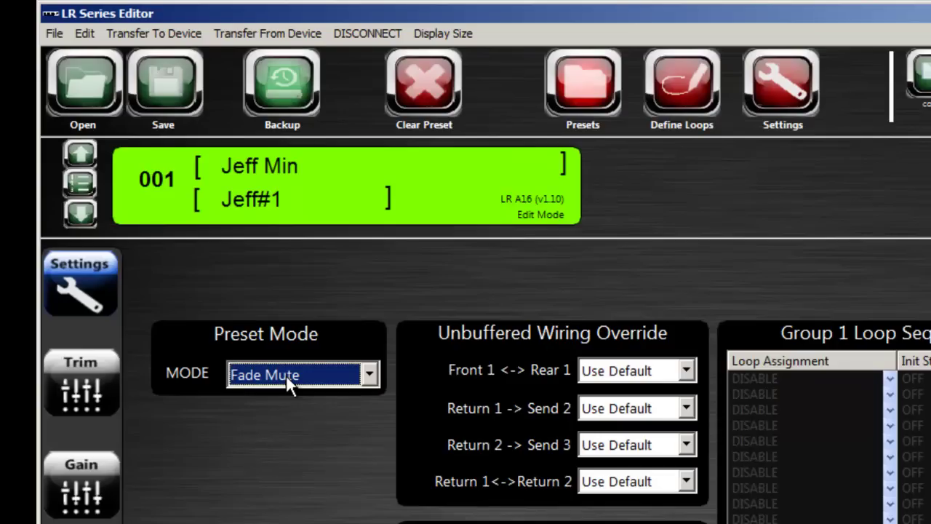
{"action": "left_click", "coordinate": [286, 376]}
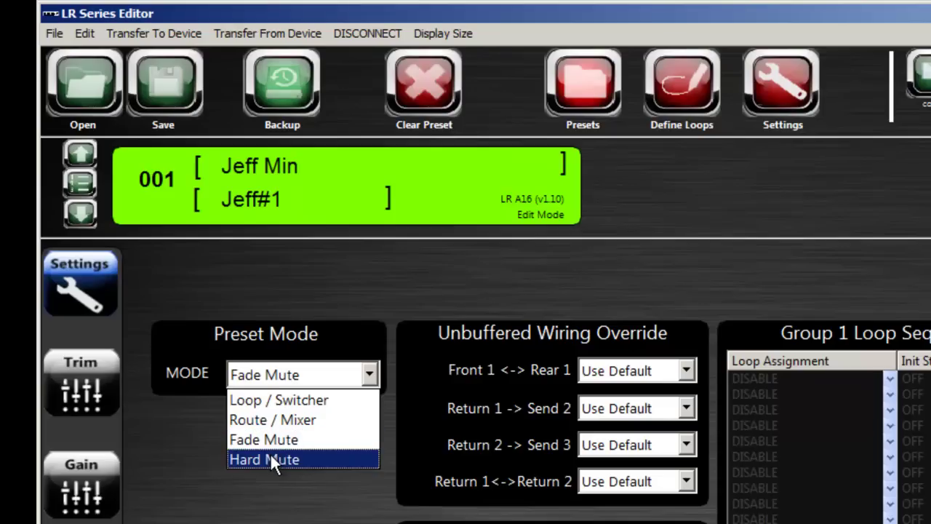
{"action": "left_click", "coordinate": [271, 420]}
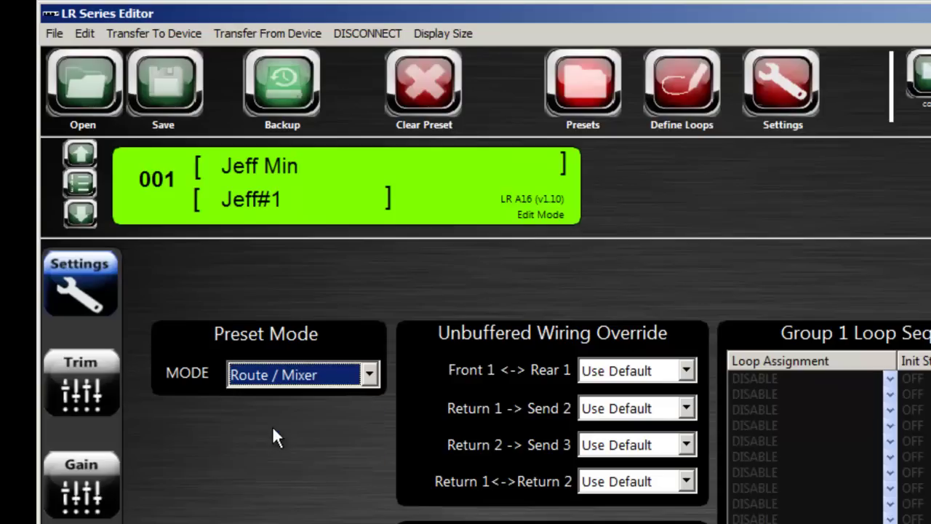
{"action": "left_click", "coordinate": [264, 377]}
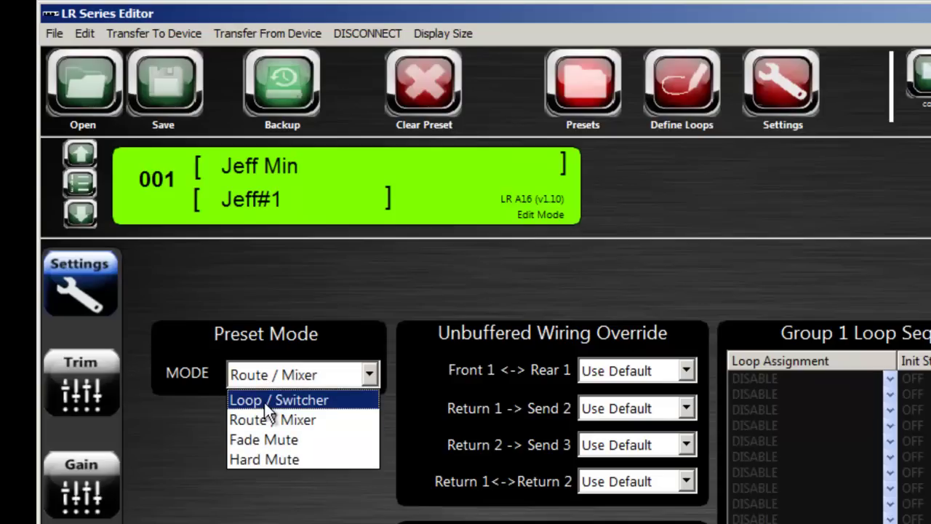
{"action": "left_click", "coordinate": [264, 400]}
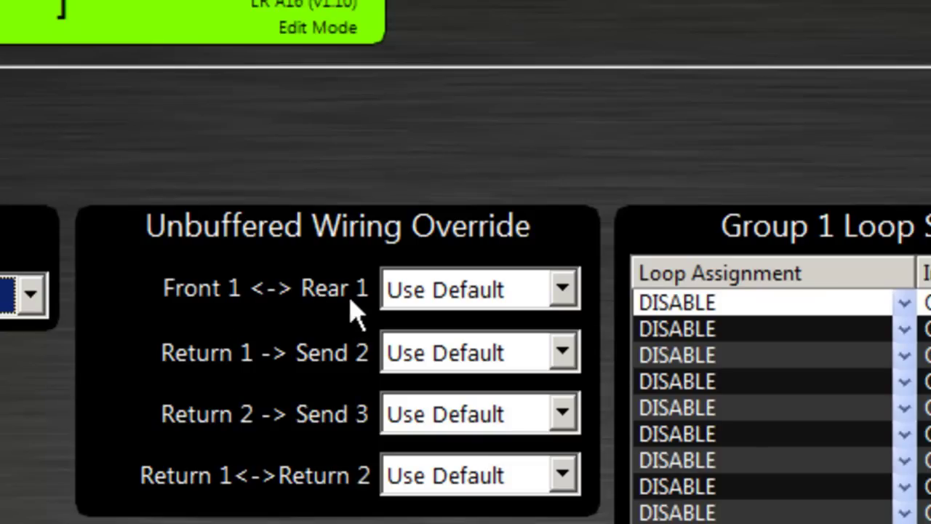
{"action": "left_click", "coordinate": [432, 302]}
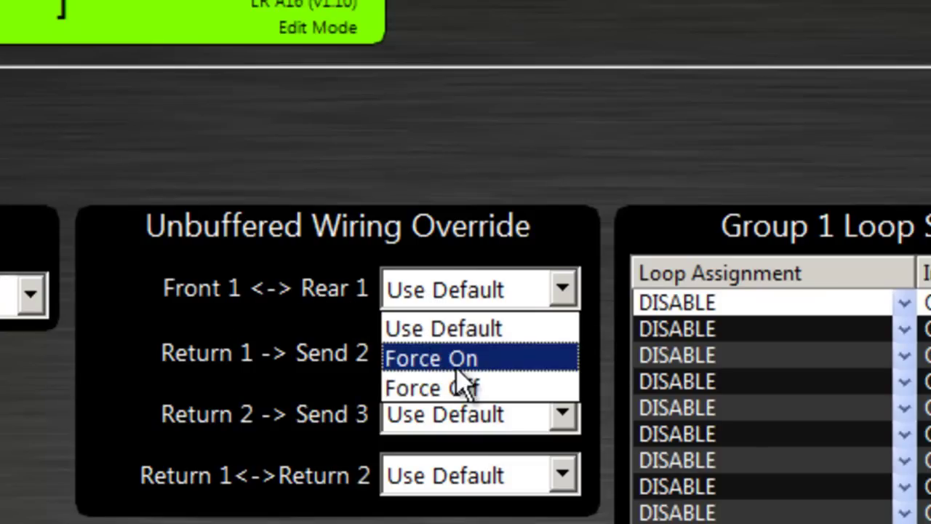
{"action": "left_click", "coordinate": [460, 307]}
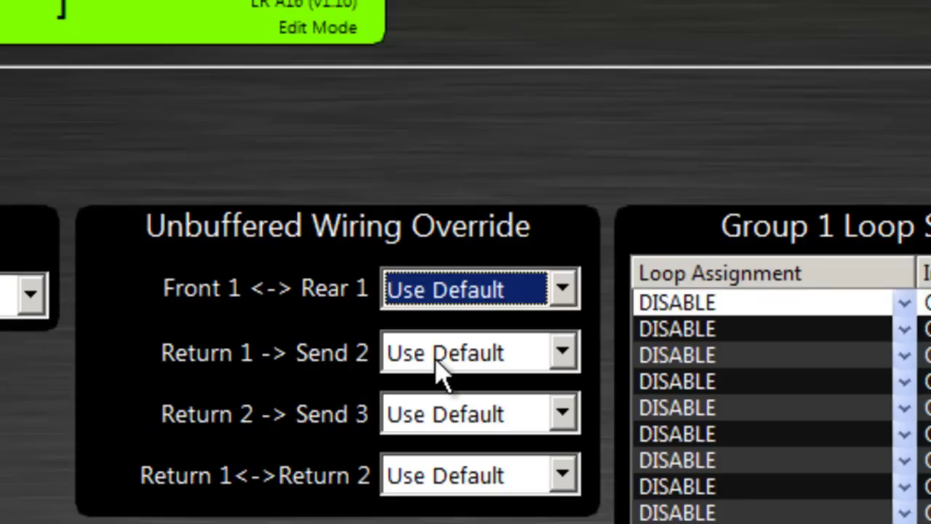
{"action": "left_click", "coordinate": [477, 358]}
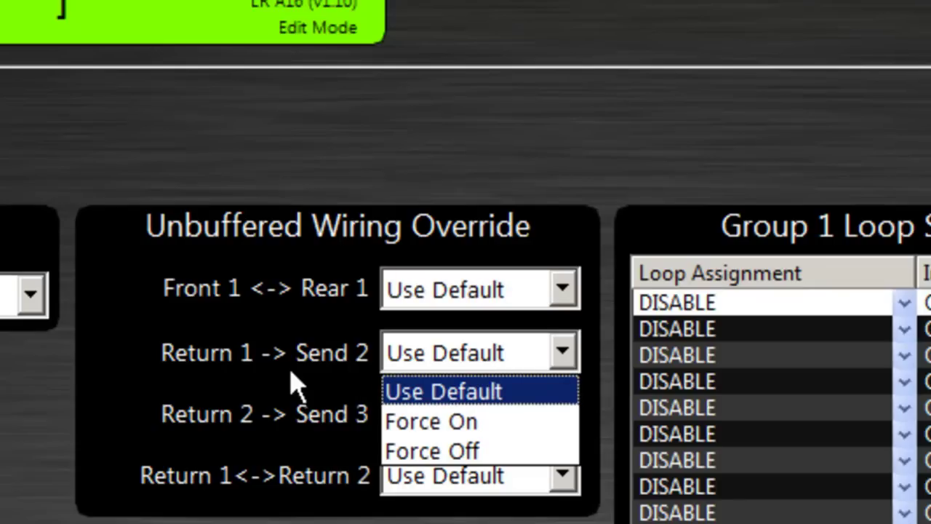
{"action": "left_click", "coordinate": [230, 375]}
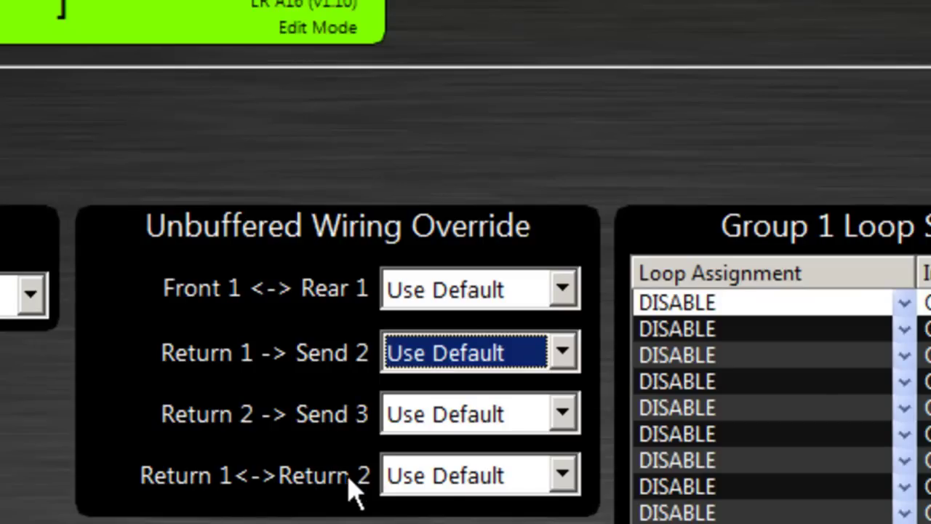
{"action": "left_click", "coordinate": [441, 483]}
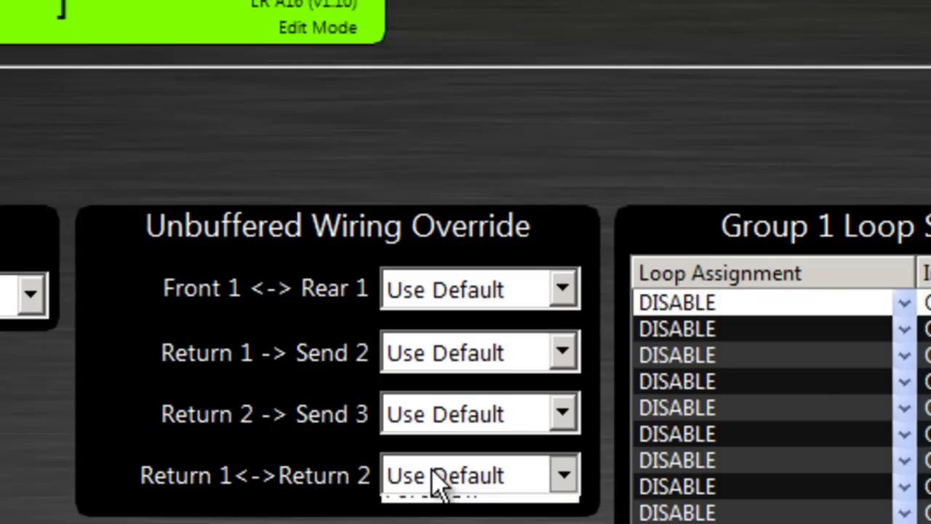
{"action": "left_click", "coordinate": [440, 484]}
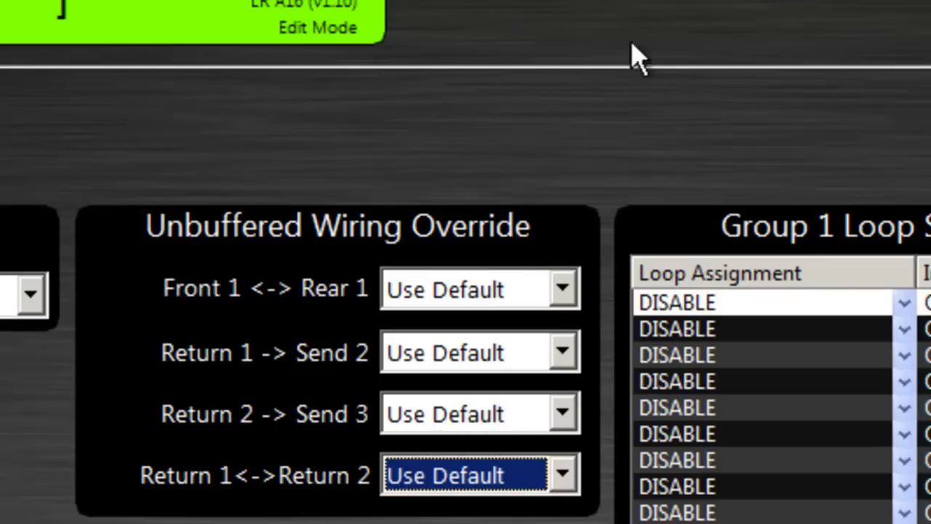
{"action": "left_click", "coordinate": [445, 482]}
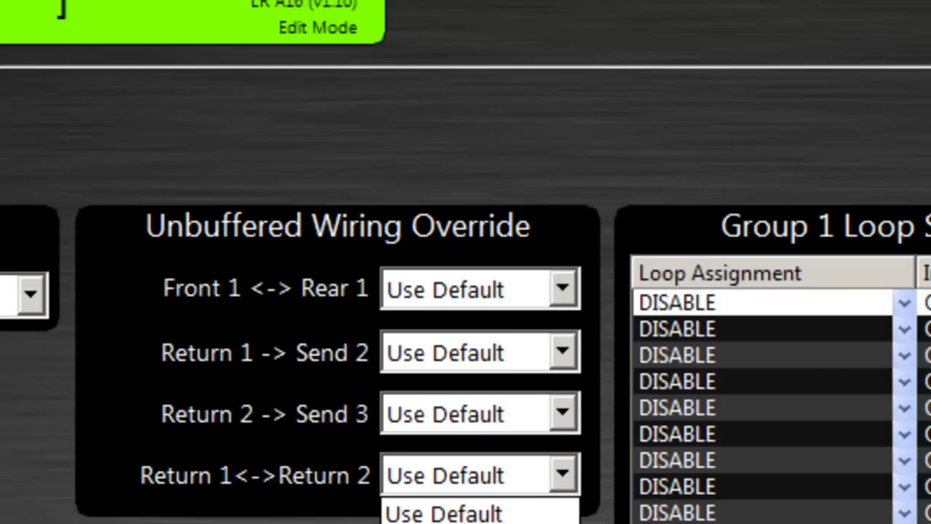
{"action": "left_click", "coordinate": [320, 502]}
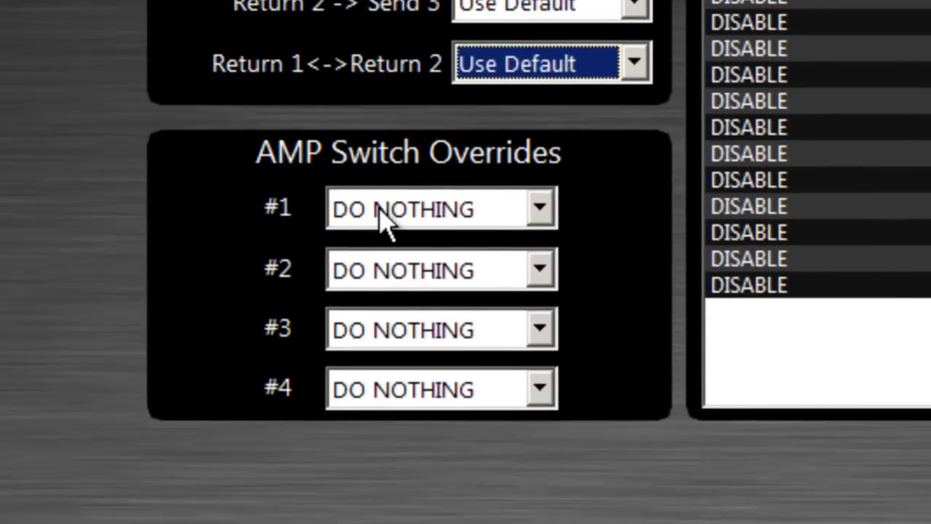
{"action": "left_click", "coordinate": [385, 218]}
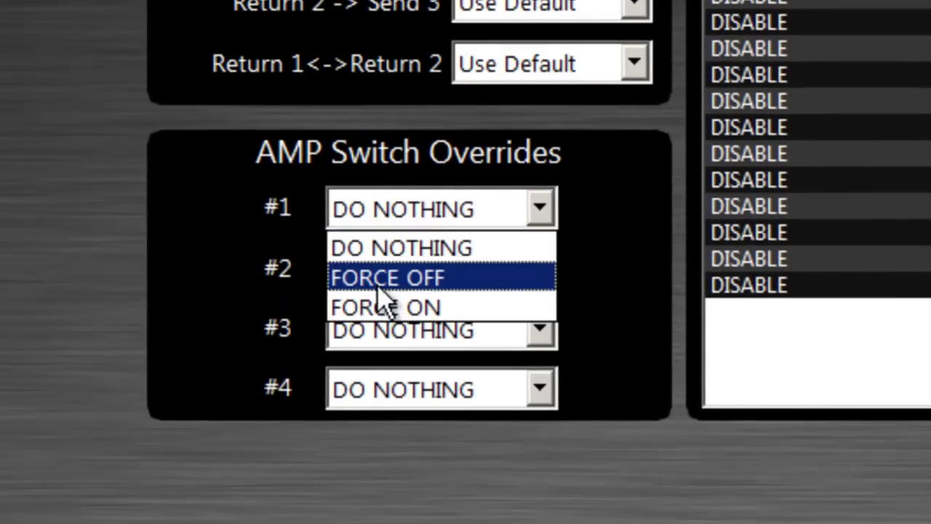
{"action": "left_click", "coordinate": [429, 217]}
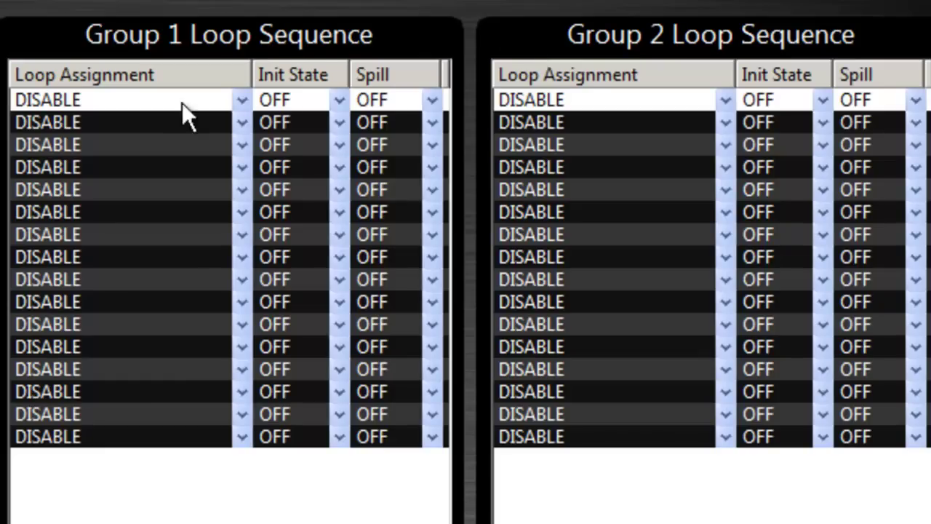
{"action": "left_click", "coordinate": [241, 102]}
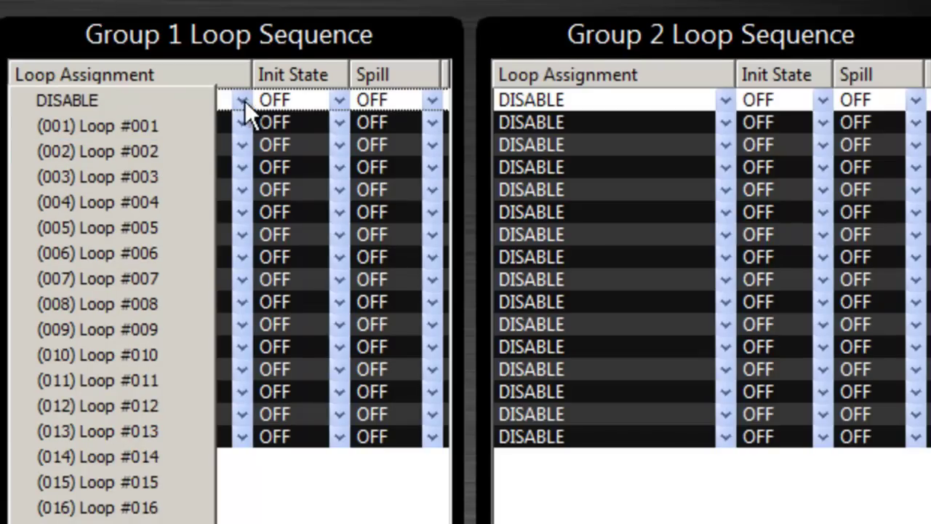
{"action": "left_click", "coordinate": [216, 74]}
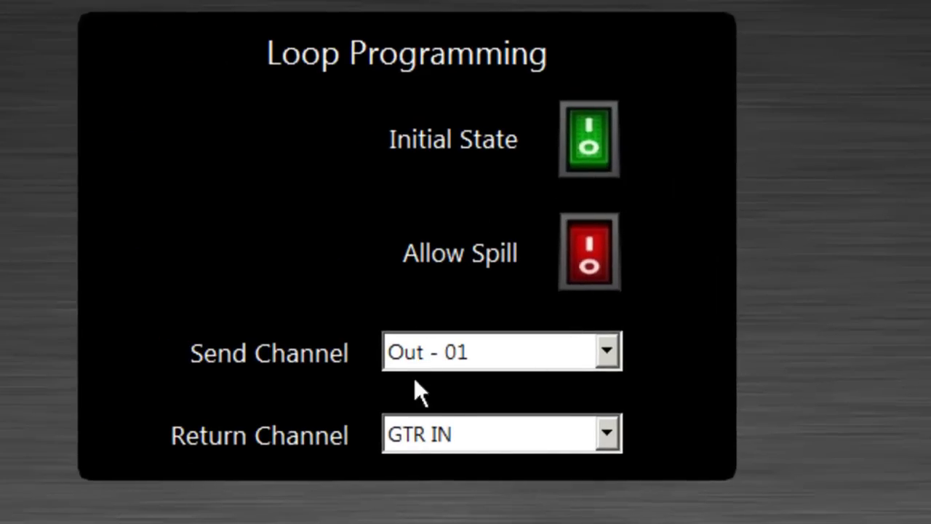
{"action": "left_click", "coordinate": [436, 355]}
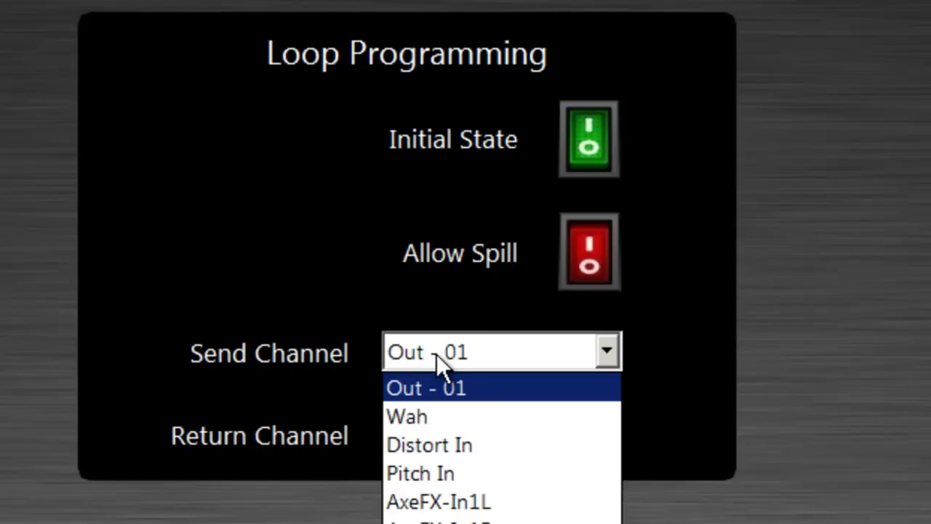
{"action": "left_click", "coordinate": [436, 354]}
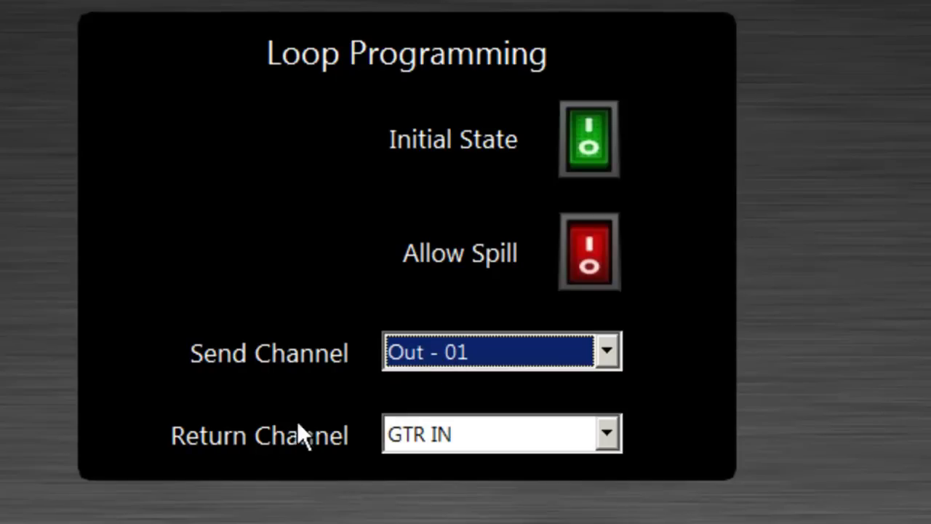
{"action": "left_click", "coordinate": [418, 436]}
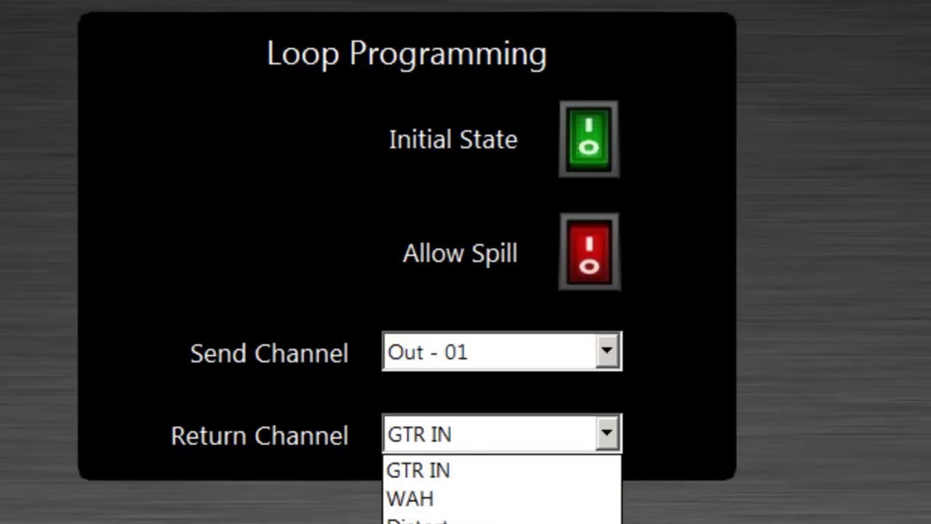
{"action": "left_click", "coordinate": [475, 434]}
{"action": "left_click", "coordinate": [460, 363]}
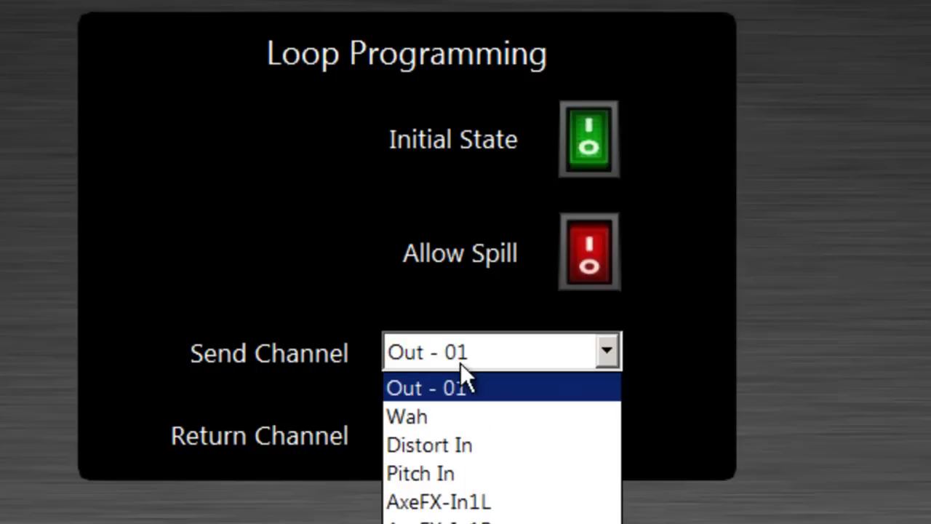
{"action": "left_click", "coordinate": [420, 352]}
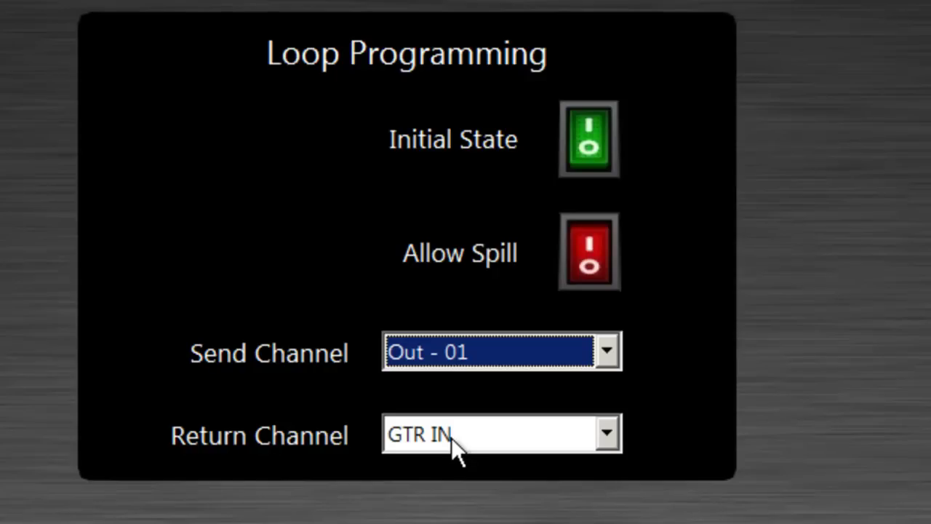
{"action": "left_click", "coordinate": [437, 348]}
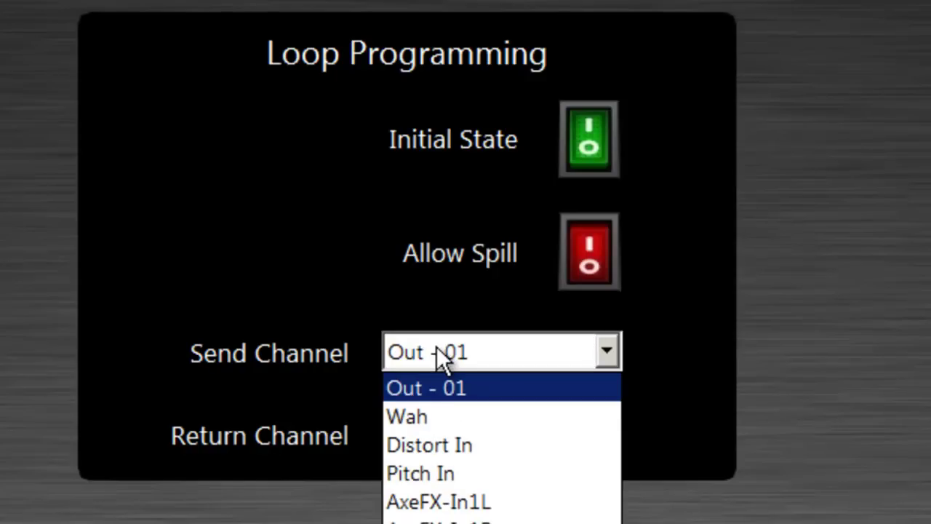
{"action": "left_click", "coordinate": [447, 380]}
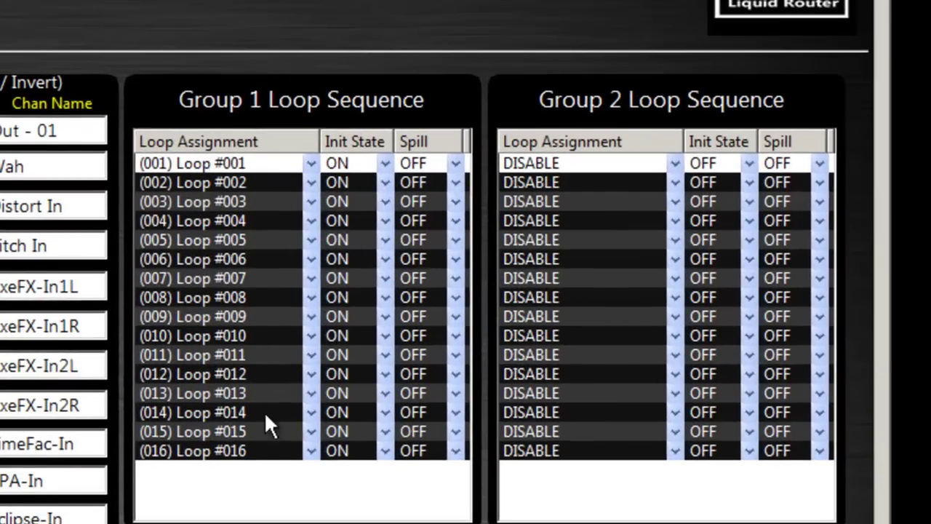
Assign (001) Loop #001 to Group 1's first row, then go through rows 002–007
{"action": "left_click", "coordinate": [310, 164]}
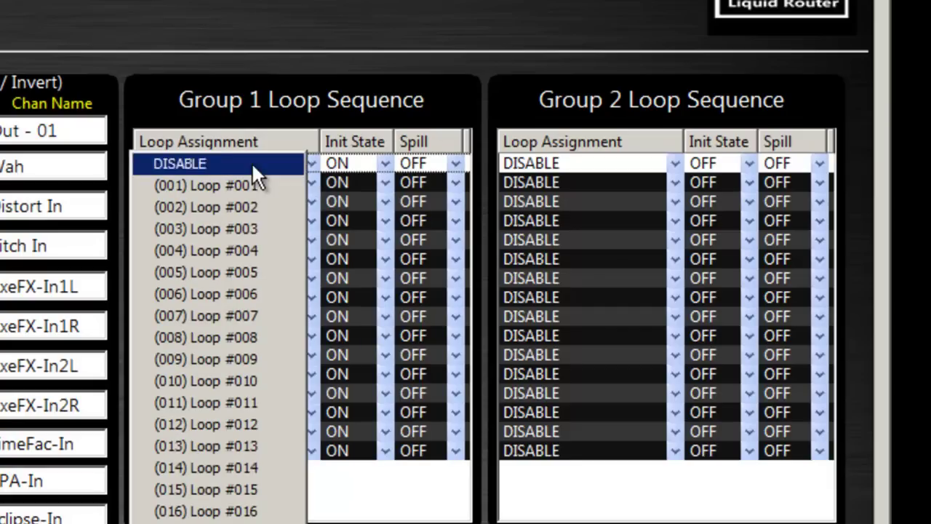
{"action": "left_click", "coordinate": [242, 186]}
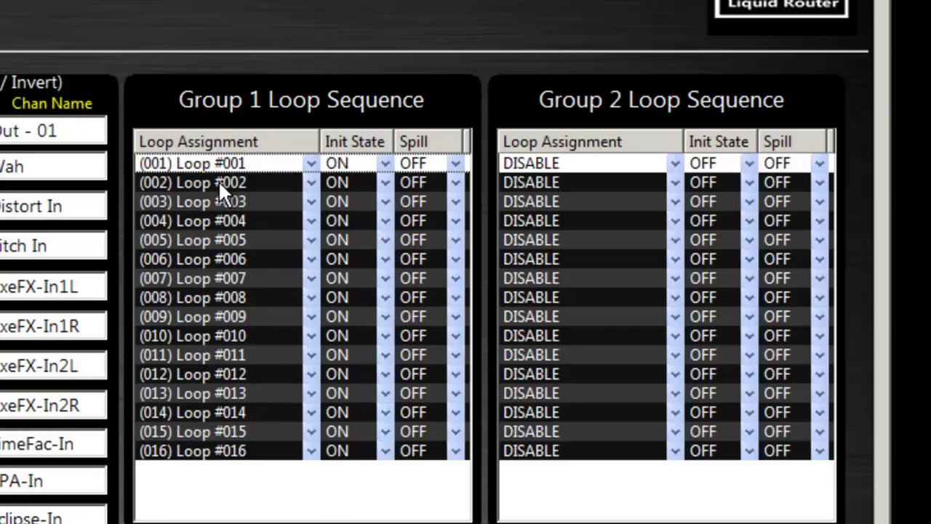
{"action": "left_click", "coordinate": [219, 182]}
{"action": "left_click", "coordinate": [238, 204]}
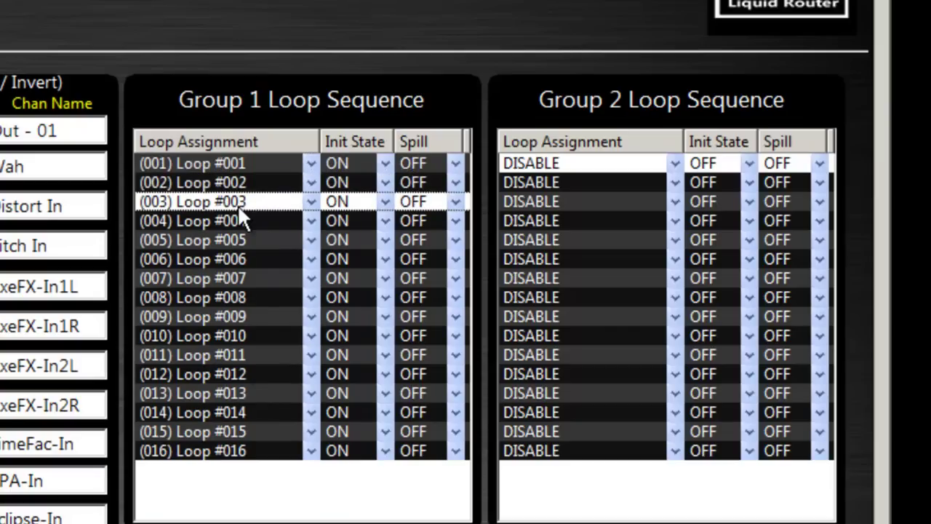
{"action": "left_click", "coordinate": [240, 223]}
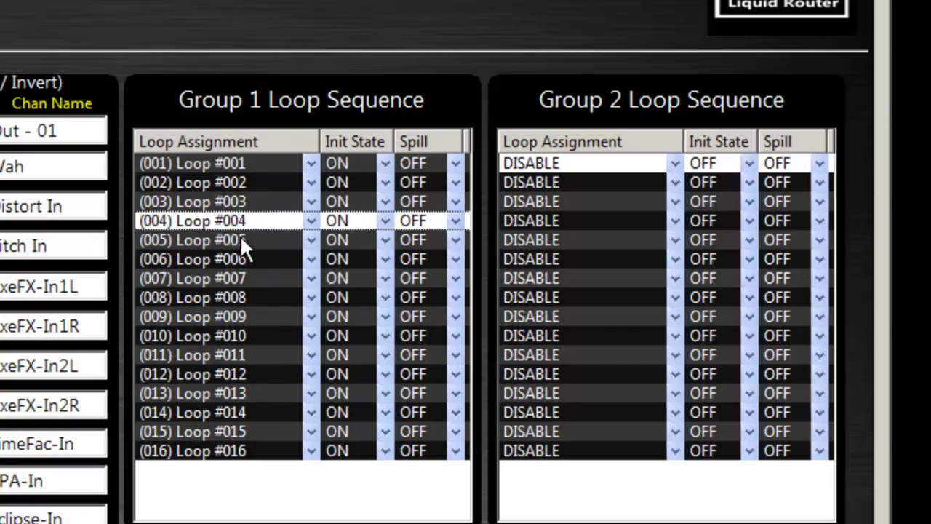
{"action": "left_click", "coordinate": [244, 240]}
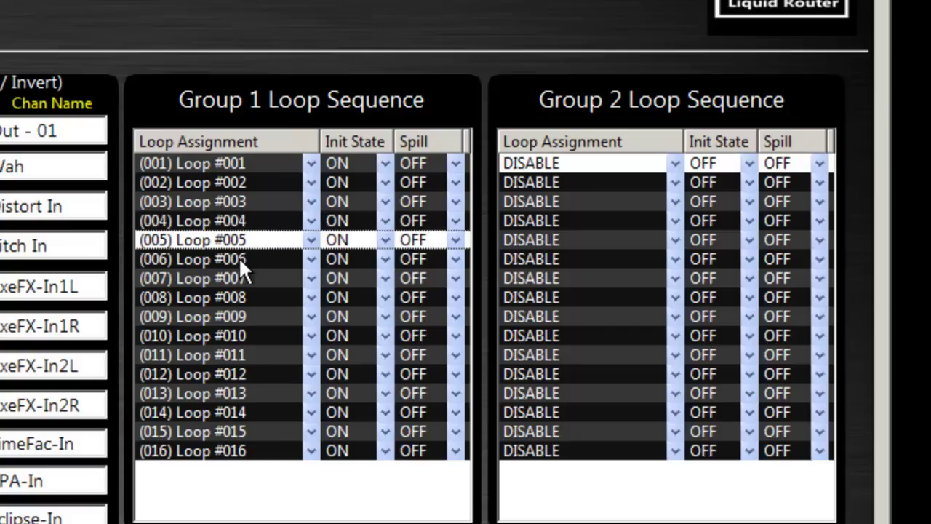
{"action": "left_click", "coordinate": [243, 262]}
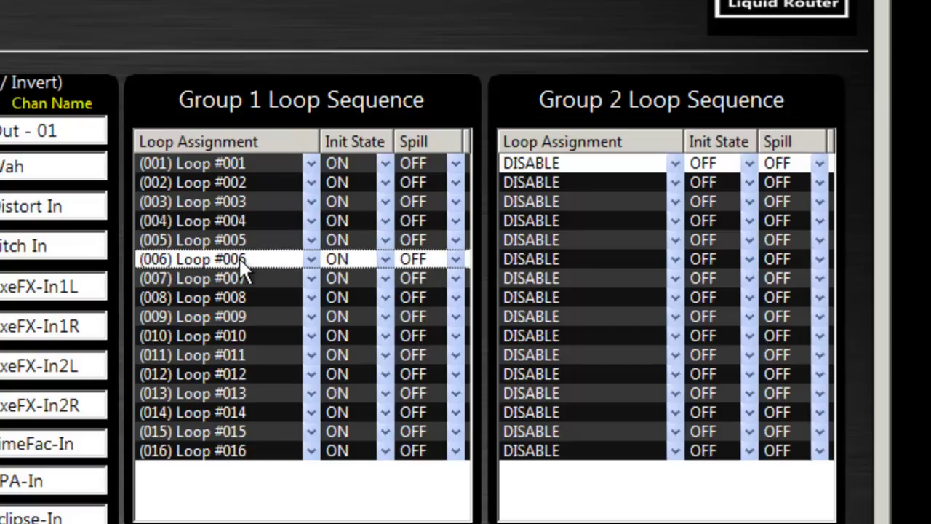
{"action": "left_click", "coordinate": [238, 277]}
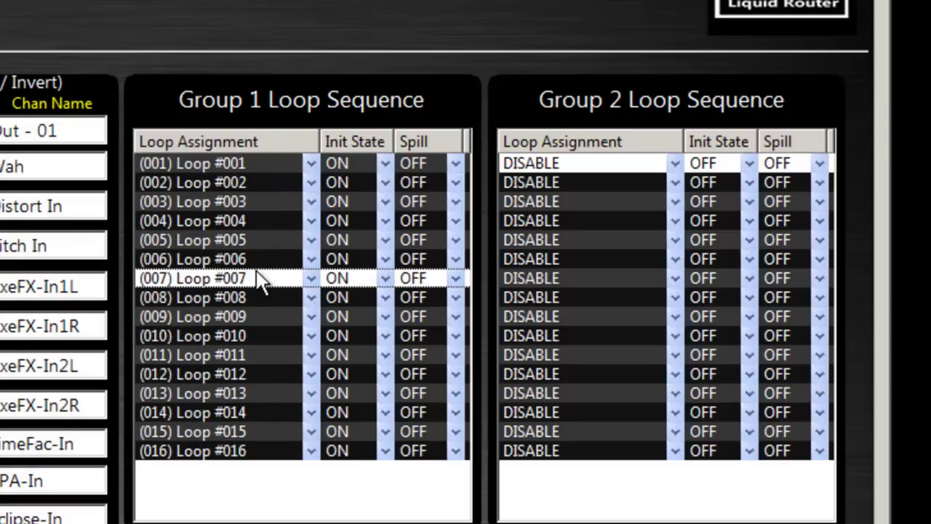
Revisit Group 1 rows 002, 001, 003 and 004, then select Group 2's first row
{"action": "left_click", "coordinate": [231, 191]}
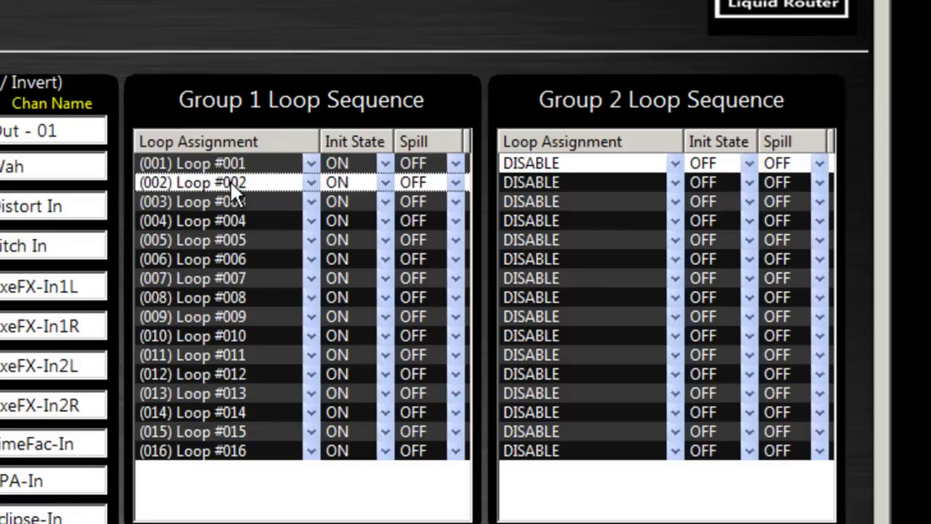
{"action": "left_click", "coordinate": [243, 160]}
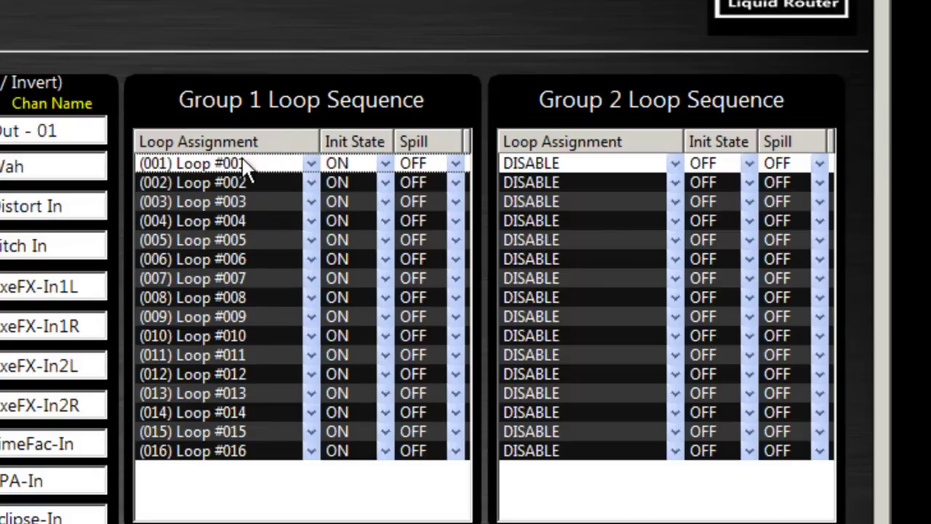
{"action": "left_click", "coordinate": [244, 205]}
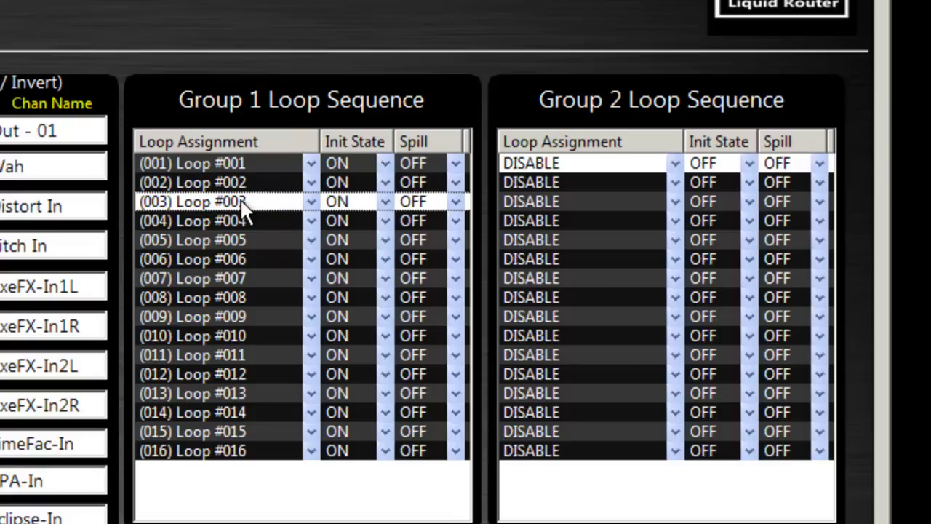
{"action": "left_click", "coordinate": [242, 222]}
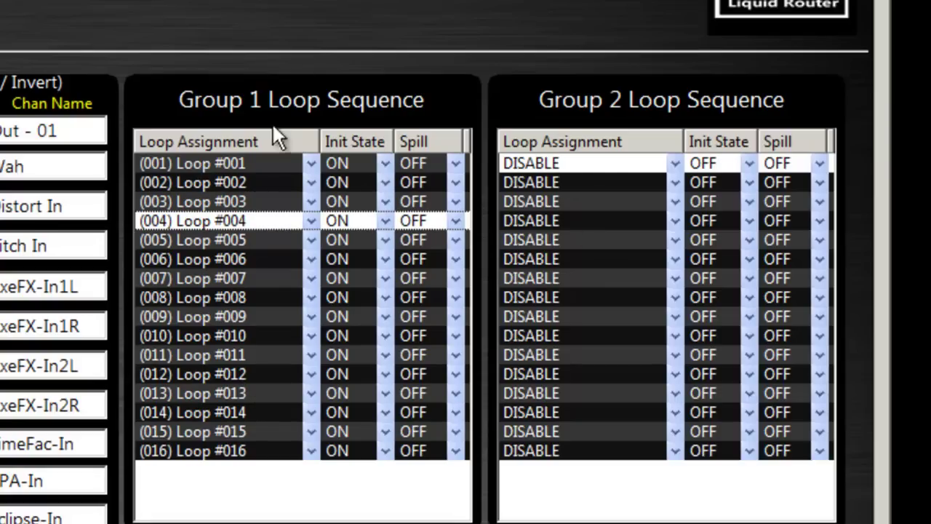
{"action": "left_click", "coordinate": [567, 166]}
Assign Loop #004, Loop #003 and Loop #005 to Group 2's first three rows
{"action": "left_click", "coordinate": [675, 164]}
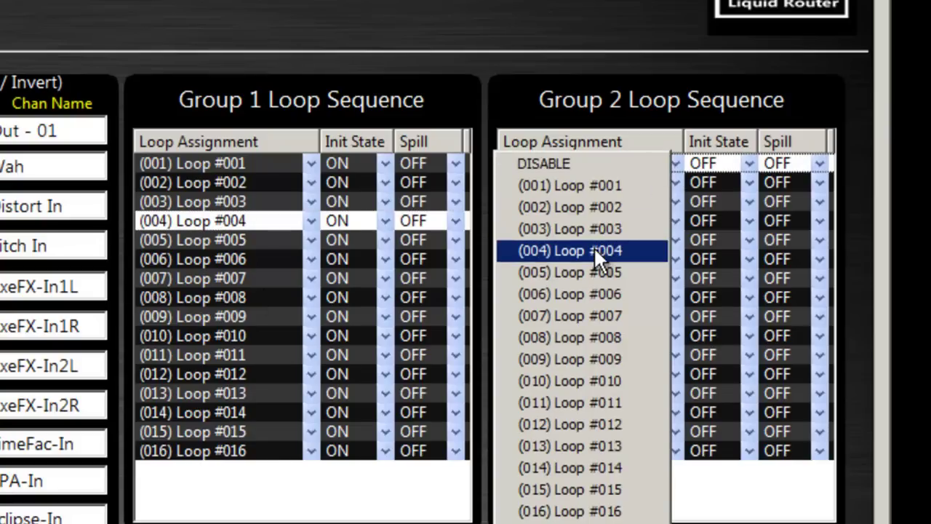
{"action": "left_click", "coordinate": [595, 251]}
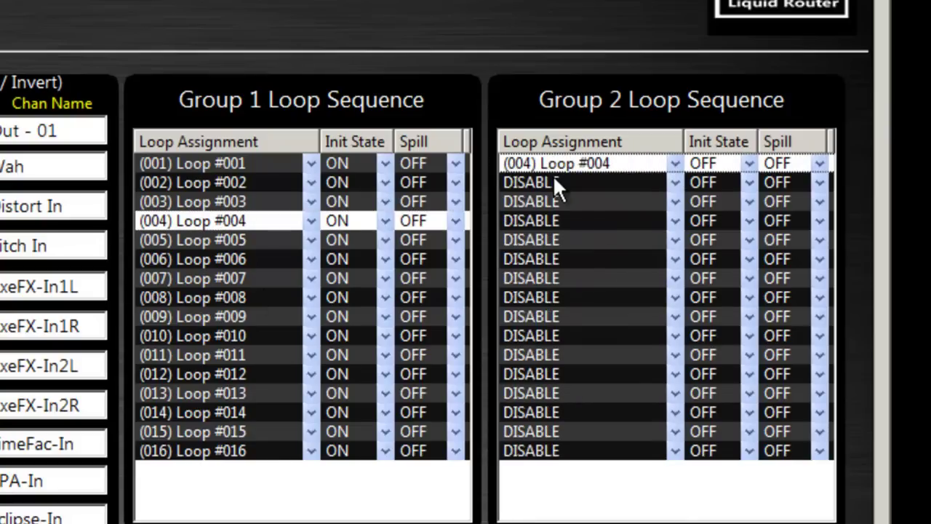
{"action": "left_click", "coordinate": [554, 180]}
{"action": "left_click", "coordinate": [675, 183]}
{"action": "left_click", "coordinate": [622, 251]}
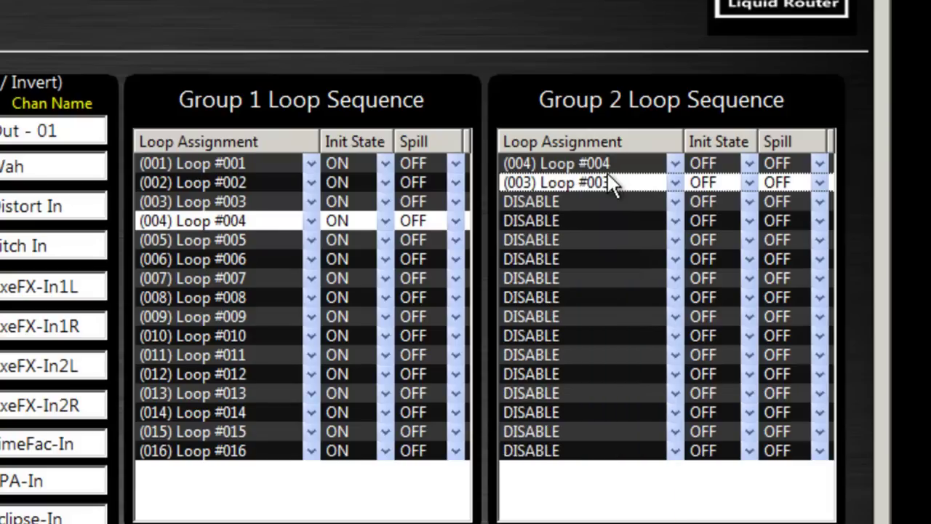
{"action": "left_click", "coordinate": [674, 198]}
{"action": "left_click", "coordinate": [619, 321]}
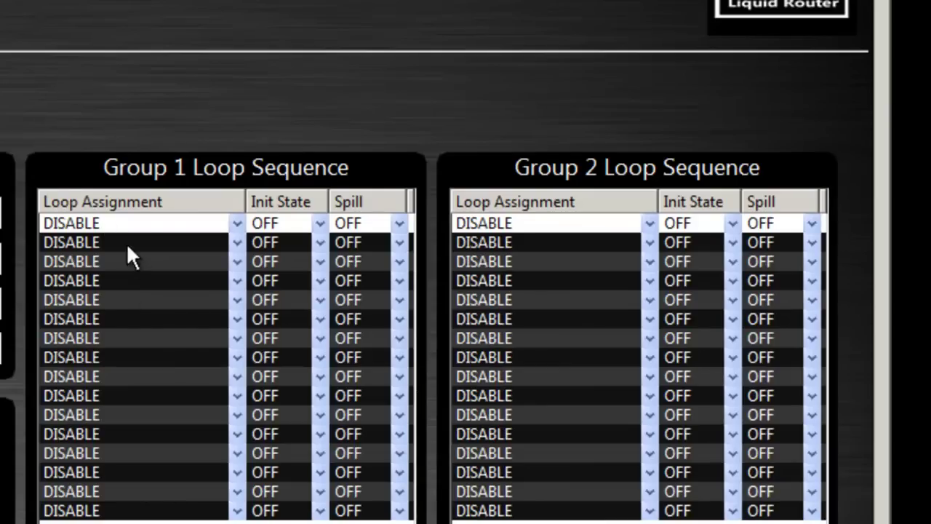
{"action": "left_click", "coordinate": [237, 222]}
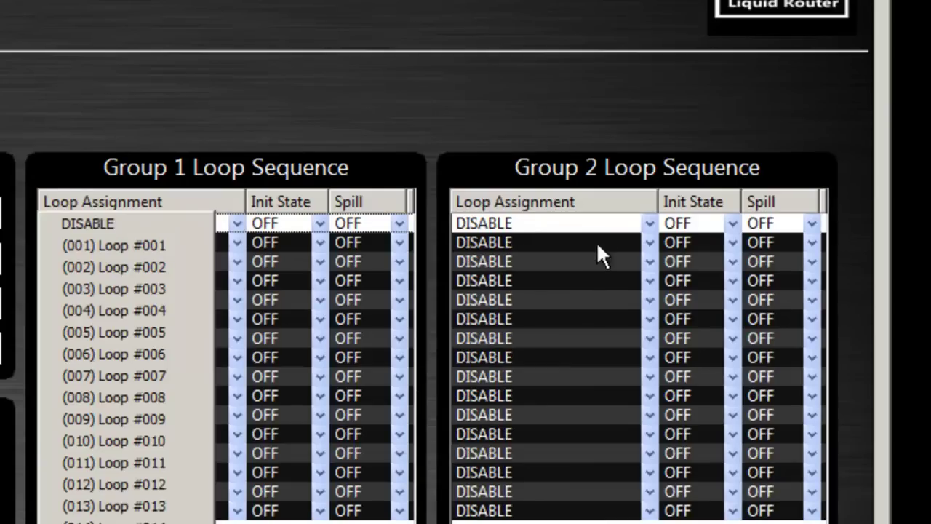
{"action": "left_click", "coordinate": [514, 222]}
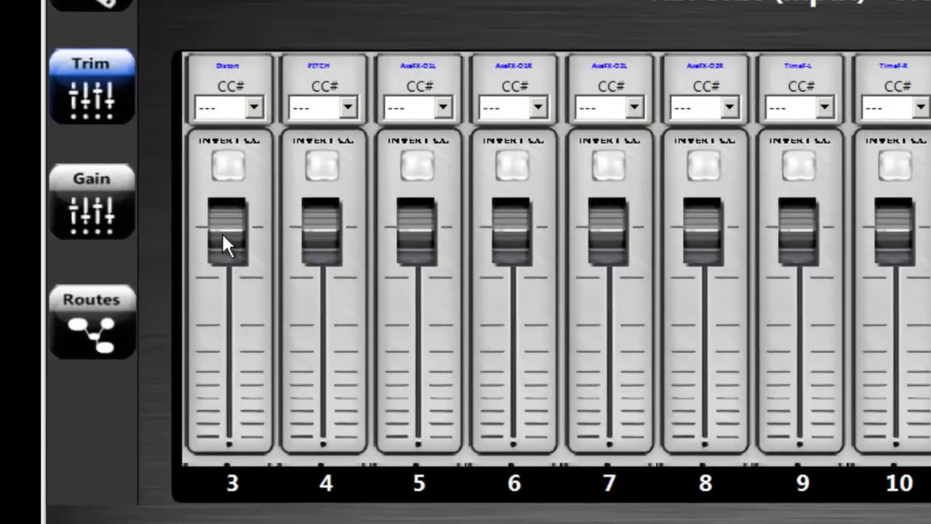
Lower the return trim faders for channels 3, 5, 7 and 9, then raise channel 3 slightly
{"action": "left_click_drag", "start_coordinate": [126, 327], "coordinate": [132, 382]}
{"action": "left_click_drag", "start_coordinate": [234, 320], "coordinate": [233, 356]}
{"action": "left_click_drag", "start_coordinate": [417, 231], "coordinate": [414, 342]}
{"action": "left_click_drag", "start_coordinate": [608, 232], "coordinate": [611, 342]}
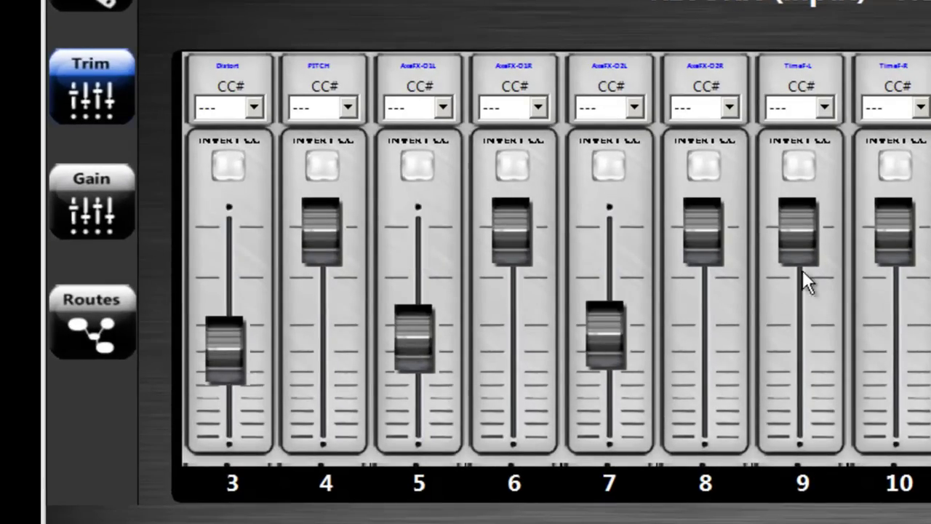
{"action": "left_click_drag", "start_coordinate": [797, 240], "coordinate": [798, 345]}
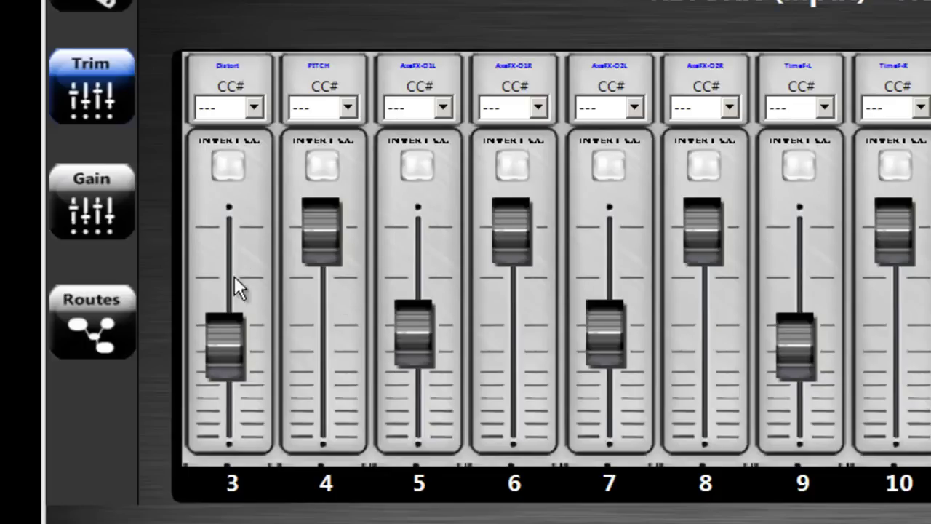
{"action": "left_click_drag", "start_coordinate": [235, 341], "coordinate": [218, 304]}
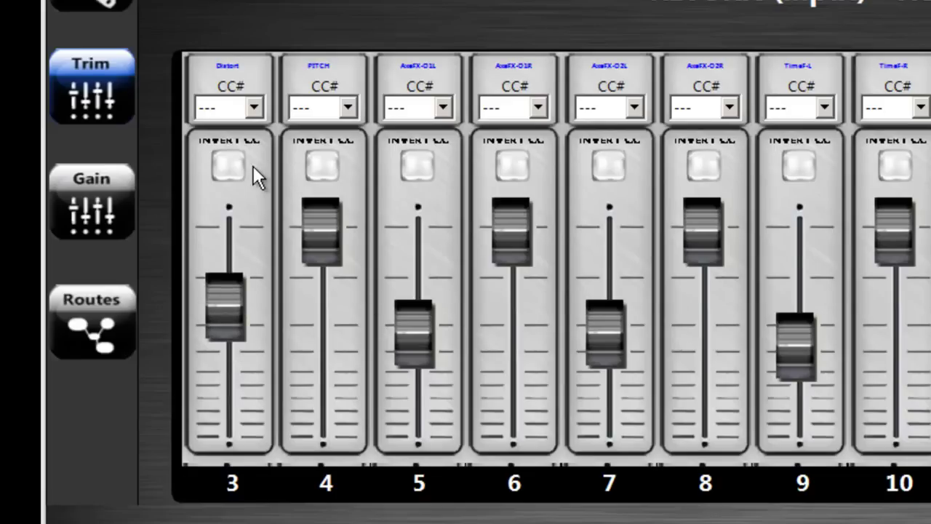
{"action": "left_click", "coordinate": [254, 108]}
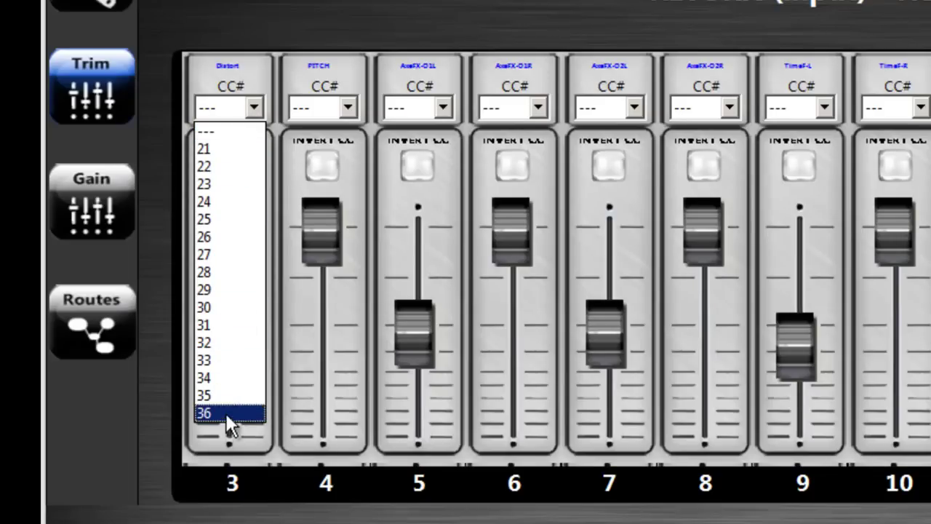
Assign CC 21 to Distort and inverted CC 21 to PITCH, adjusting both trim levels
{"action": "left_click", "coordinate": [228, 150]}
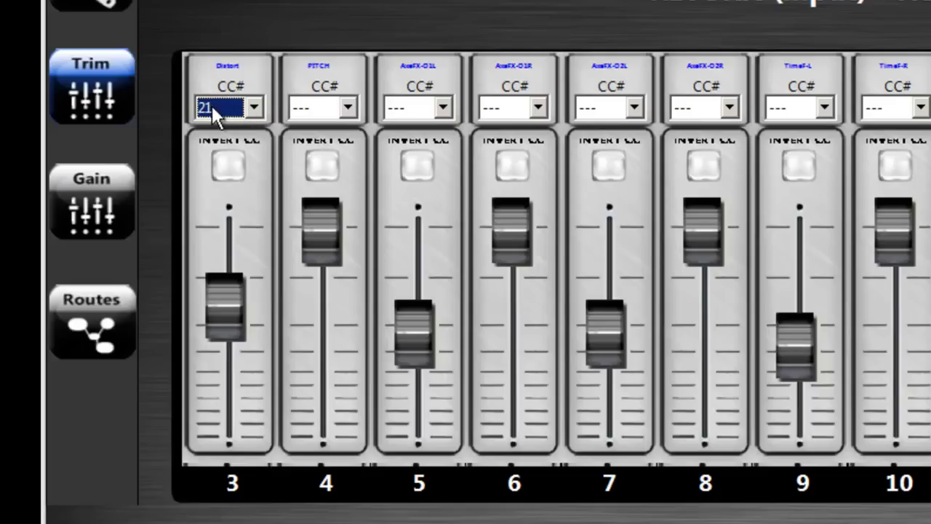
{"action": "left_click_drag", "start_coordinate": [320, 224], "coordinate": [327, 305]}
{"action": "left_click", "coordinate": [359, 108]}
{"action": "left_click", "coordinate": [326, 149]}
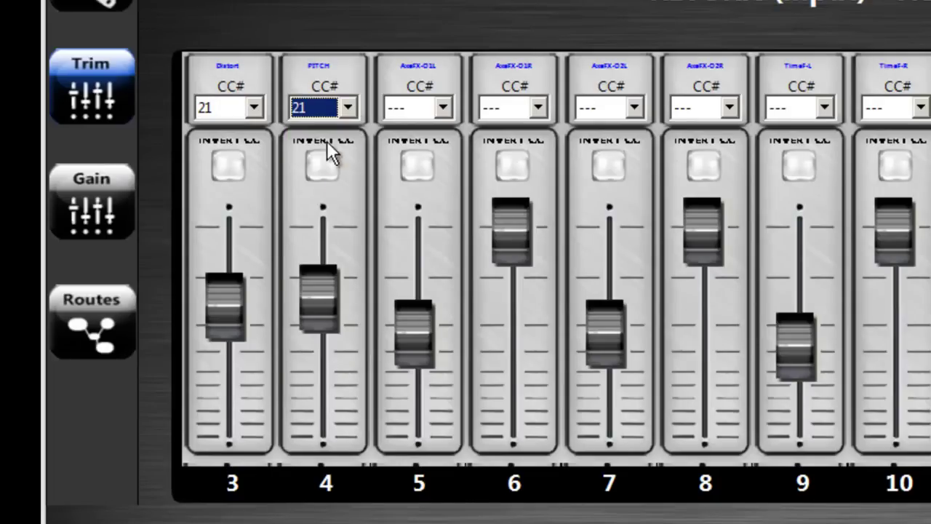
{"action": "left_click", "coordinate": [323, 166]}
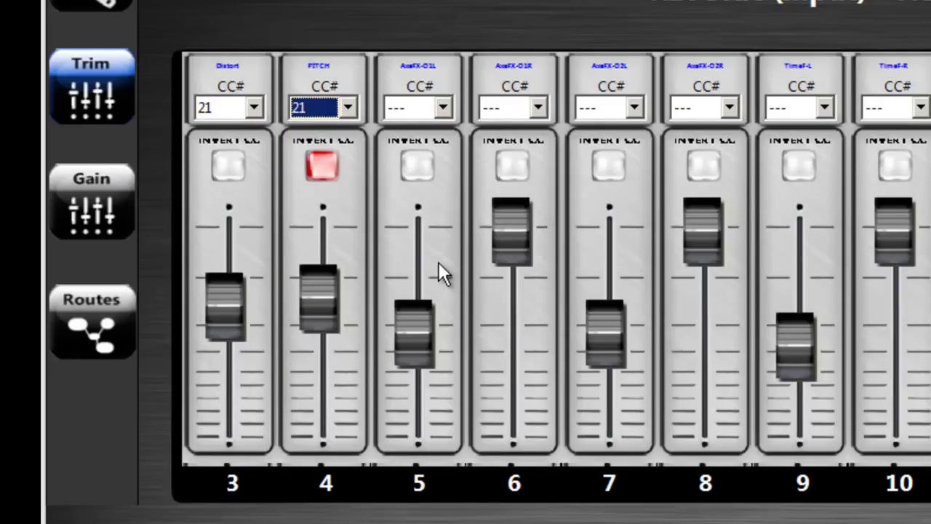
{"action": "left_click_drag", "start_coordinate": [217, 302], "coordinate": [219, 228]}
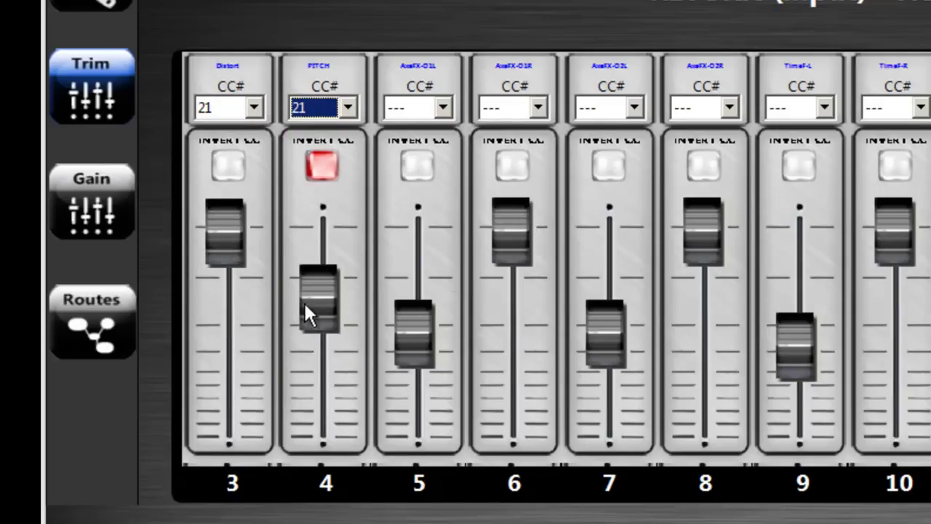
{"action": "left_click_drag", "start_coordinate": [307, 314], "coordinate": [323, 408]}
{"action": "left_click_drag", "start_coordinate": [205, 256], "coordinate": [231, 384]}
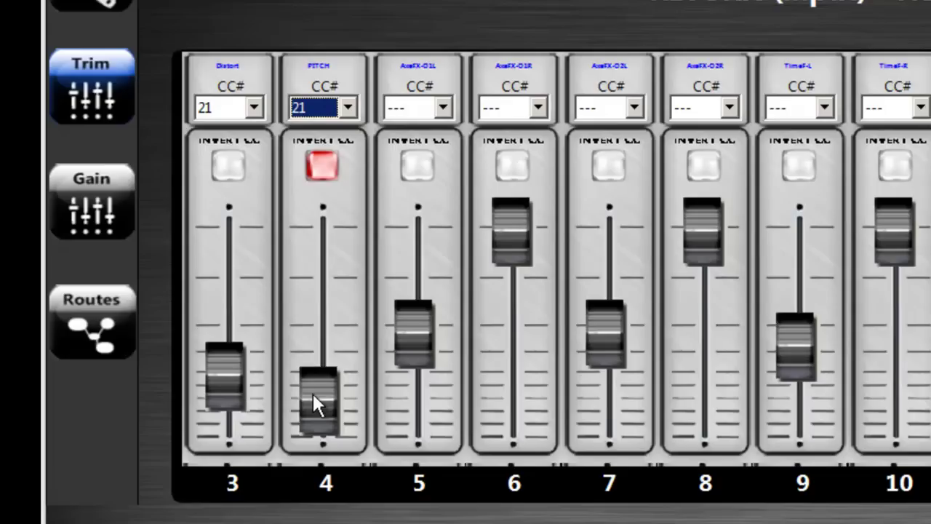
{"action": "left_click_drag", "start_coordinate": [315, 405], "coordinate": [333, 261]}
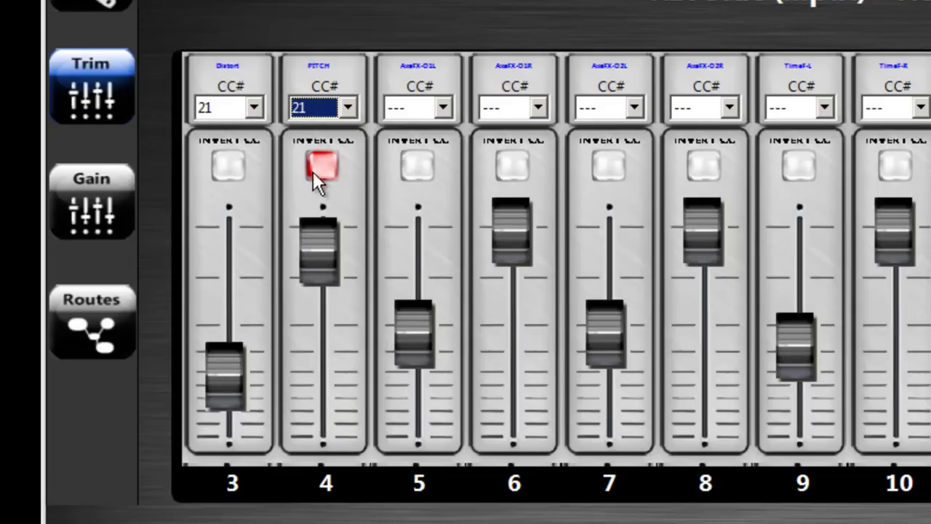
{"action": "left_click_drag", "start_coordinate": [308, 268], "coordinate": [317, 324]}
Give AxeFX-O1L inverted CC 21, leaving Distort low and PITCH and AxeFX-O1L at mid-height
{"action": "left_click", "coordinate": [431, 115]}
{"action": "left_click", "coordinate": [413, 146]}
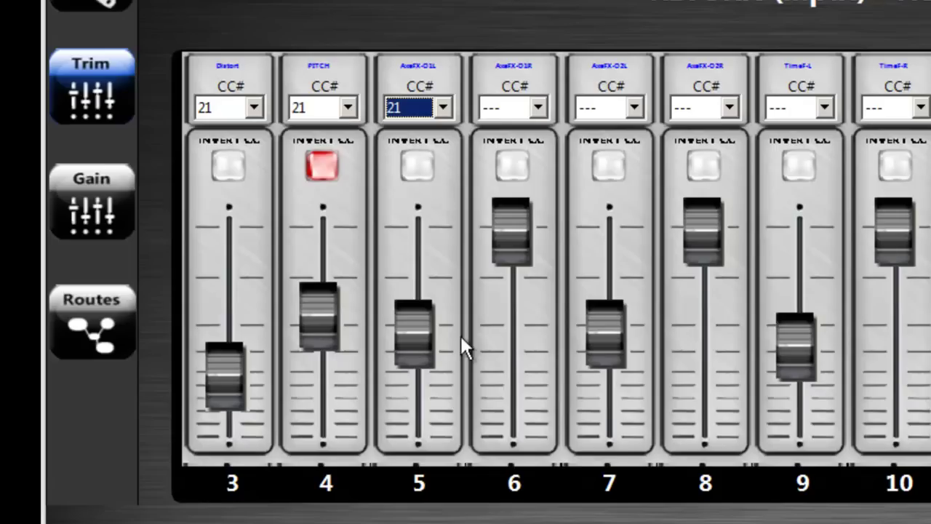
{"action": "mouse_move", "coordinate": [420, 320]}
{"action": "left_mouse_down"}
{"action": "mouse_move", "coordinate": [428, 239]}
{"action": "mouse_move", "coordinate": [414, 241]}
{"action": "mouse_move", "coordinate": [412, 309]}
{"action": "left_mouse_up"}
{"action": "left_click_drag", "start_coordinate": [232, 349], "coordinate": [244, 305]}
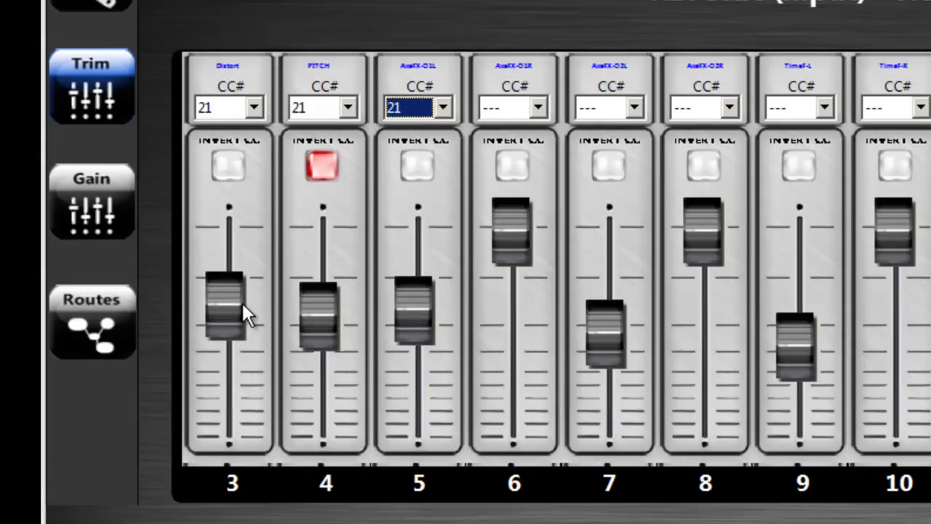
{"action": "left_click", "coordinate": [415, 168]}
{"action": "left_click_drag", "start_coordinate": [402, 323], "coordinate": [413, 398]}
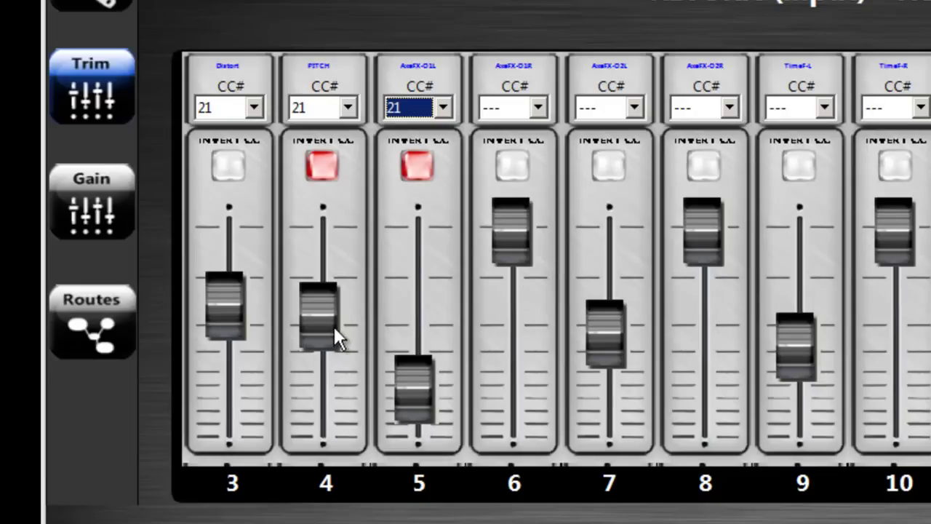
{"action": "left_click_drag", "start_coordinate": [333, 328], "coordinate": [323, 399]}
{"action": "left_click_drag", "start_coordinate": [254, 326], "coordinate": [231, 385]}
{"action": "left_click_drag", "start_coordinate": [317, 385], "coordinate": [339, 284]}
{"action": "left_click_drag", "start_coordinate": [411, 398], "coordinate": [414, 280]}
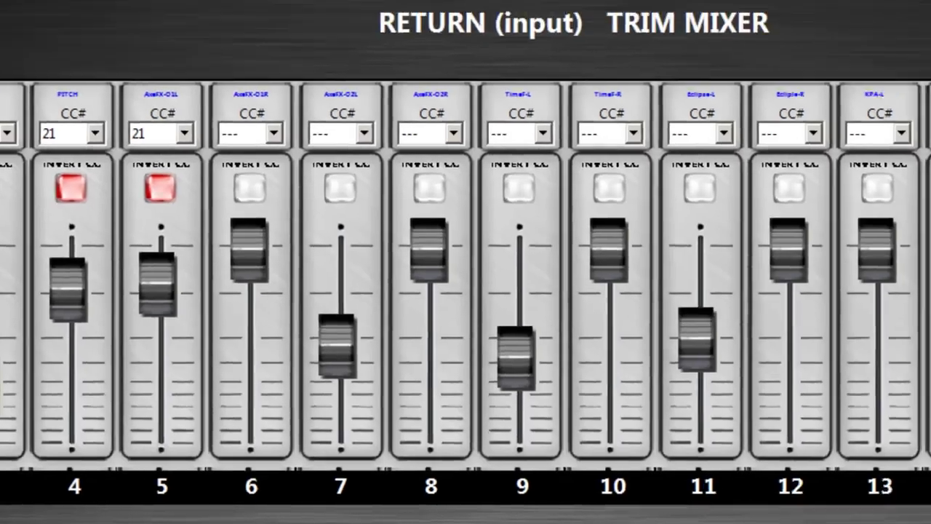
In the send gain mixer, set levels on channels 7 through 13
{"action": "left_click", "coordinate": [86, 182]}
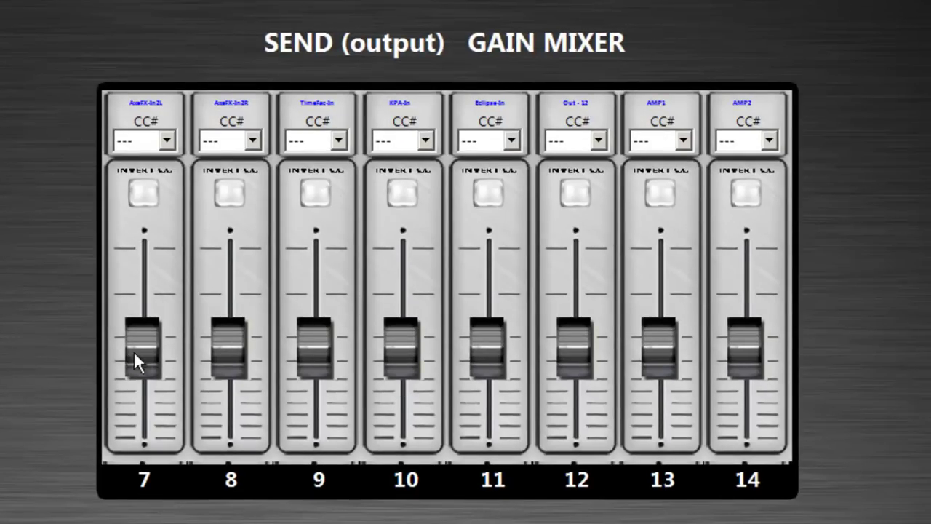
{"action": "left_click_drag", "start_coordinate": [134, 350], "coordinate": [138, 253]}
{"action": "left_click_drag", "start_coordinate": [225, 337], "coordinate": [225, 232]}
{"action": "left_click_drag", "start_coordinate": [320, 348], "coordinate": [331, 262]}
{"action": "left_click_drag", "start_coordinate": [415, 336], "coordinate": [429, 280]}
{"action": "left_click_drag", "start_coordinate": [501, 332], "coordinate": [499, 373]}
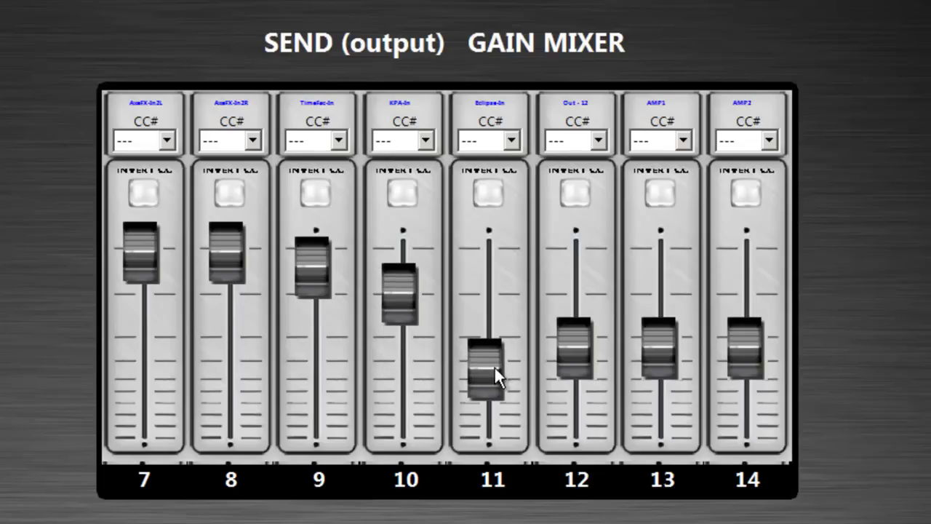
{"action": "left_click_drag", "start_coordinate": [578, 338], "coordinate": [576, 291]}
{"action": "left_click_drag", "start_coordinate": [656, 346], "coordinate": [671, 281]}
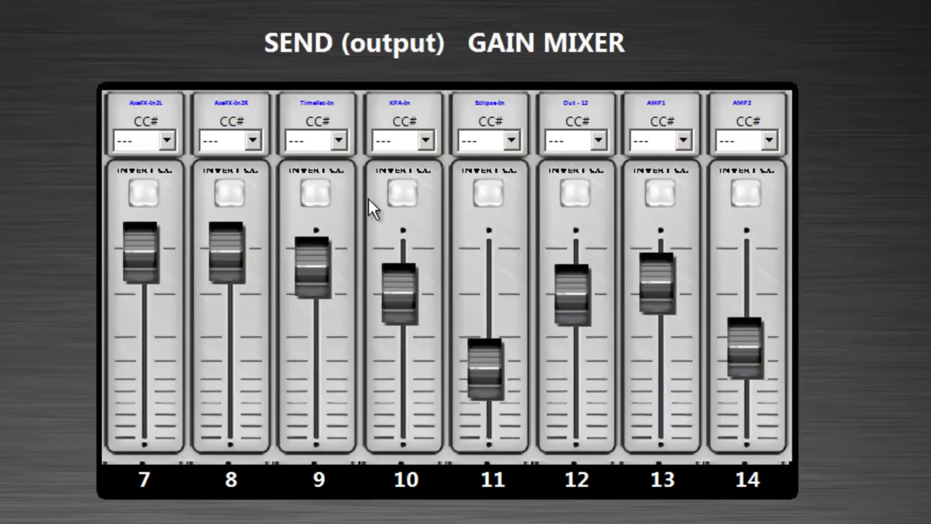
Assign CC 1 to TimeFac-In and inverted CC 1 to KPA-In, then rebalance their gains
{"action": "left_click", "coordinate": [337, 146]}
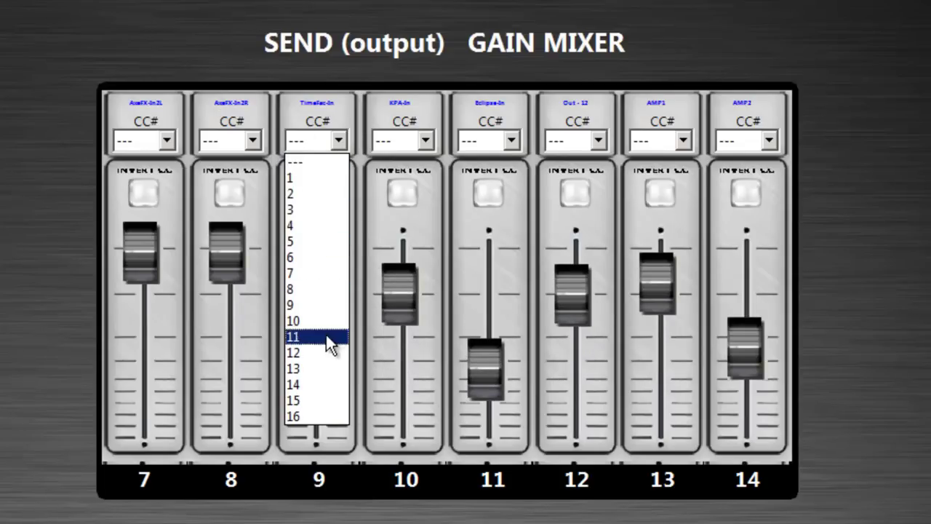
{"action": "left_click", "coordinate": [299, 180]}
{"action": "left_click", "coordinate": [425, 140]}
{"action": "left_click", "coordinate": [405, 179]}
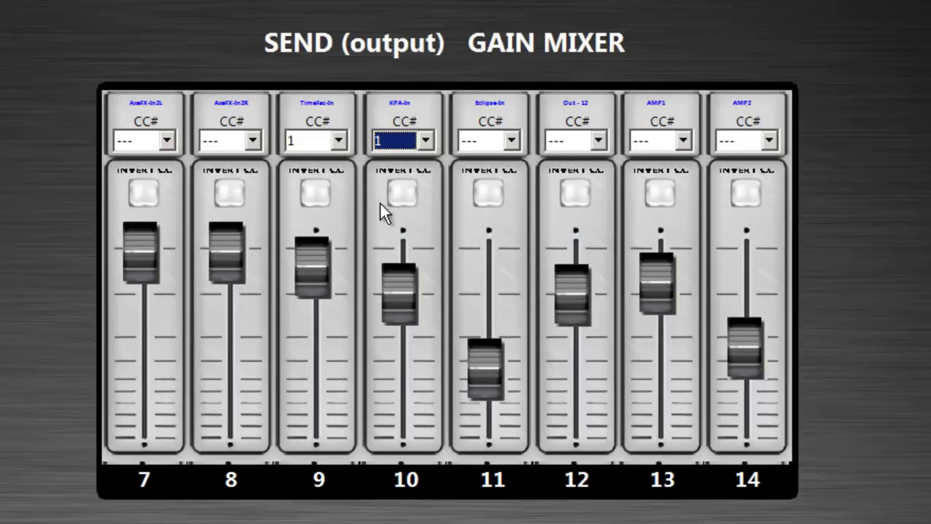
{"action": "left_click", "coordinate": [405, 195]}
{"action": "left_click_drag", "start_coordinate": [311, 266], "coordinate": [312, 371]}
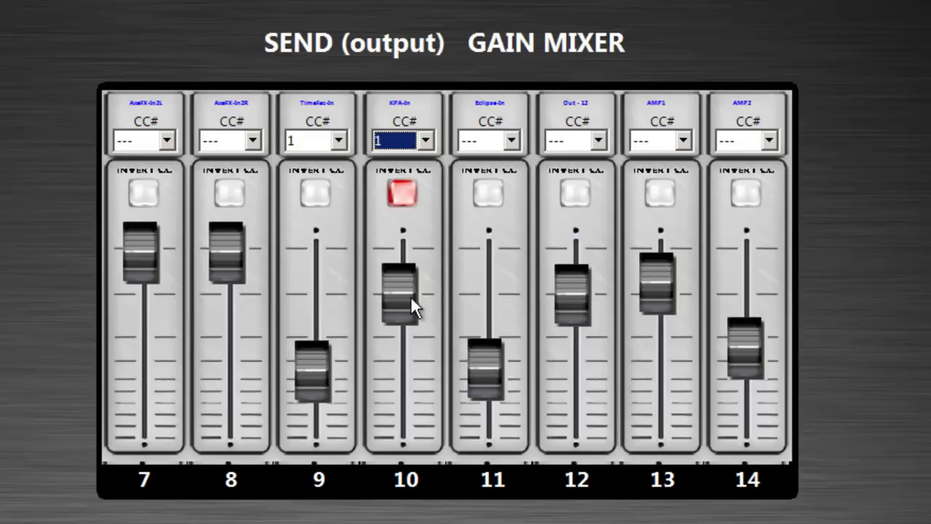
{"action": "left_click_drag", "start_coordinate": [410, 296], "coordinate": [384, 361]}
{"action": "left_click_drag", "start_coordinate": [308, 374], "coordinate": [283, 311]}
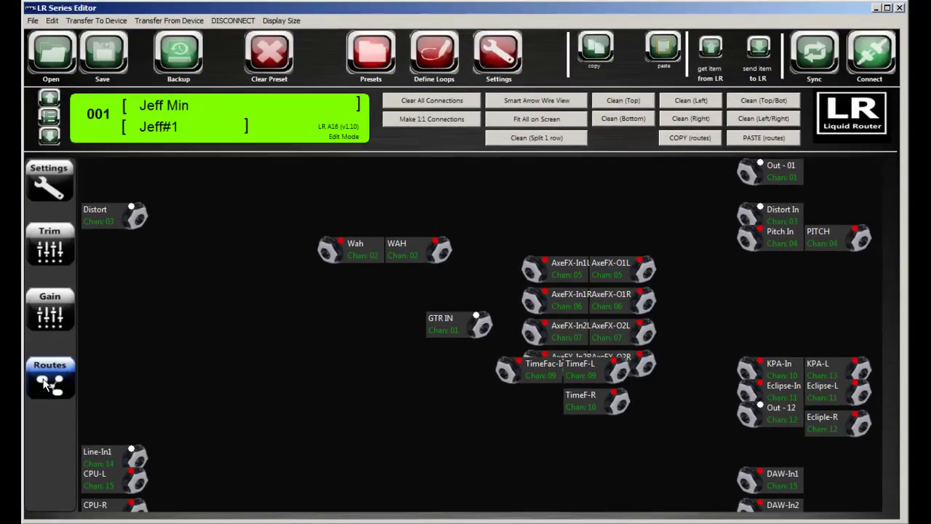
Remove magnet links from the centre, right-column, Line-In1 and CPU-L nodes
{"action": "left_click_drag", "start_coordinate": [294, 192], "coordinate": [736, 481]}
{"action": "right_click", "coordinate": [603, 374]}
{"action": "left_click", "coordinate": [460, 296]}
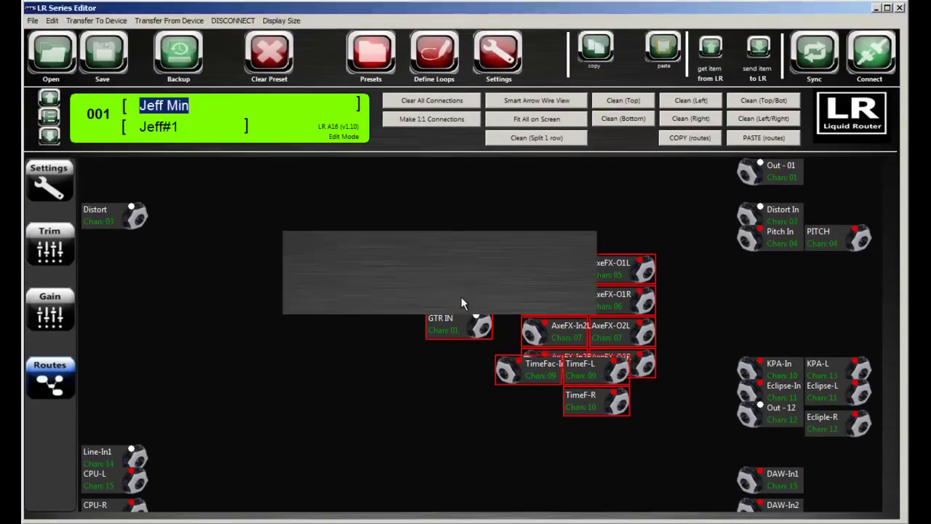
{"action": "left_click_drag", "start_coordinate": [699, 193], "coordinate": [877, 512]}
{"action": "right_click", "coordinate": [794, 409]}
{"action": "left_click", "coordinate": [458, 296]}
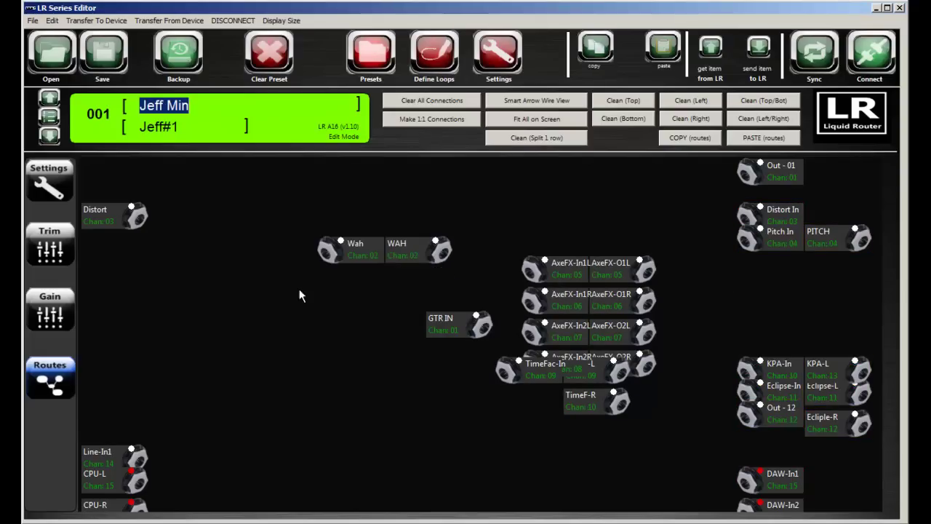
{"action": "left_click_drag", "start_coordinate": [117, 385], "coordinate": [143, 513]}
{"action": "left_click_drag", "start_coordinate": [215, 412], "coordinate": [81, 503]}
{"action": "right_click", "coordinate": [105, 473]}
{"action": "left_click", "coordinate": [471, 296]}
Arrange nodes into left and right columns, stacking the DAW and AMP nodes under Out - 12
{"action": "left_click", "coordinate": [550, 139]}
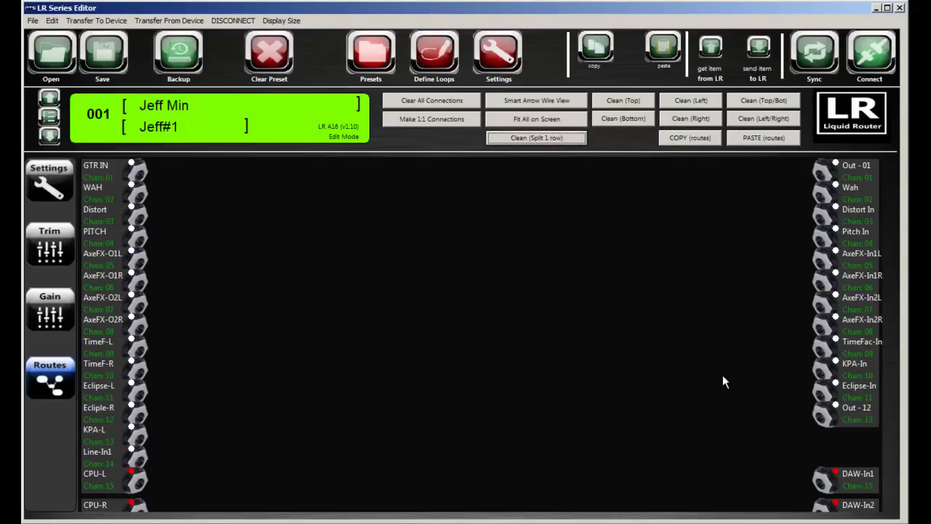
{"action": "left_click_drag", "start_coordinate": [845, 474], "coordinate": [681, 339]}
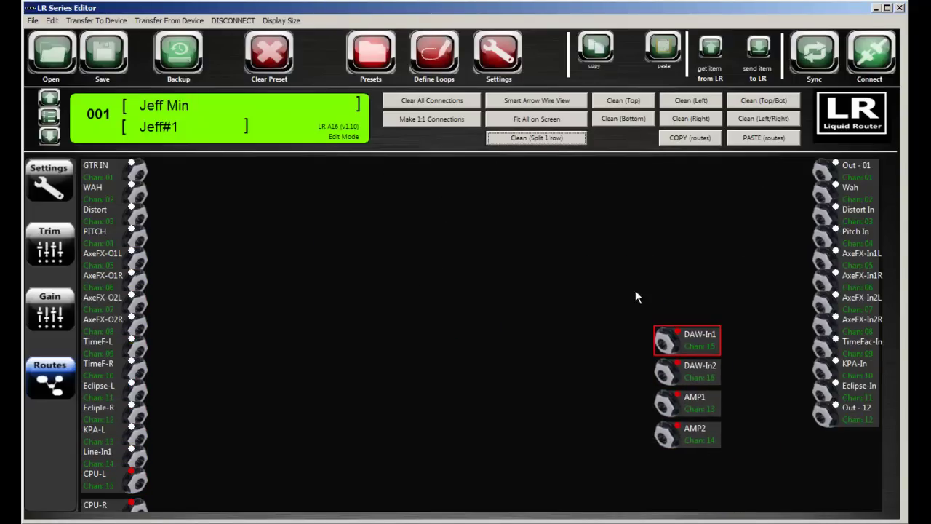
{"action": "left_click_drag", "start_coordinate": [630, 288], "coordinate": [791, 511]}
{"action": "right_click", "coordinate": [699, 439]}
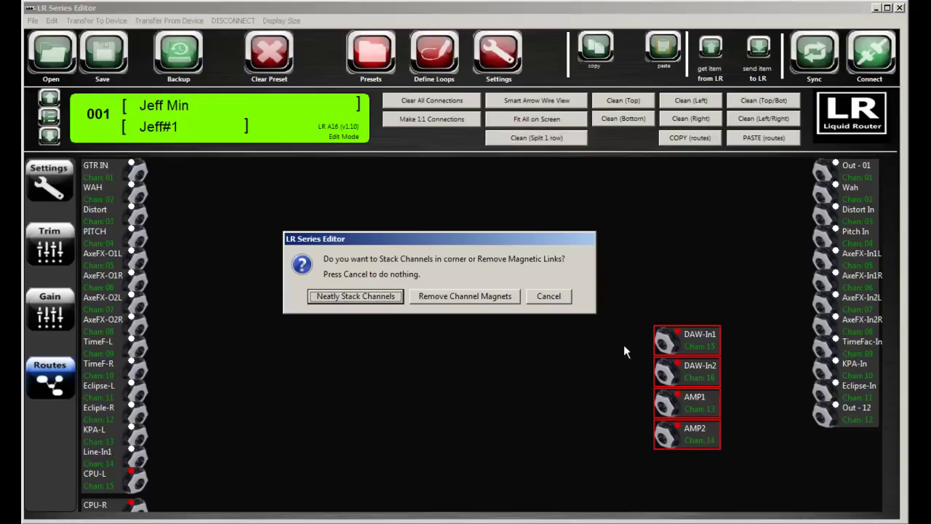
{"action": "left_click", "coordinate": [471, 296]}
{"action": "left_click_drag", "start_coordinate": [621, 292], "coordinate": [720, 450]}
{"action": "left_click_drag", "start_coordinate": [700, 349], "coordinate": [855, 445]}
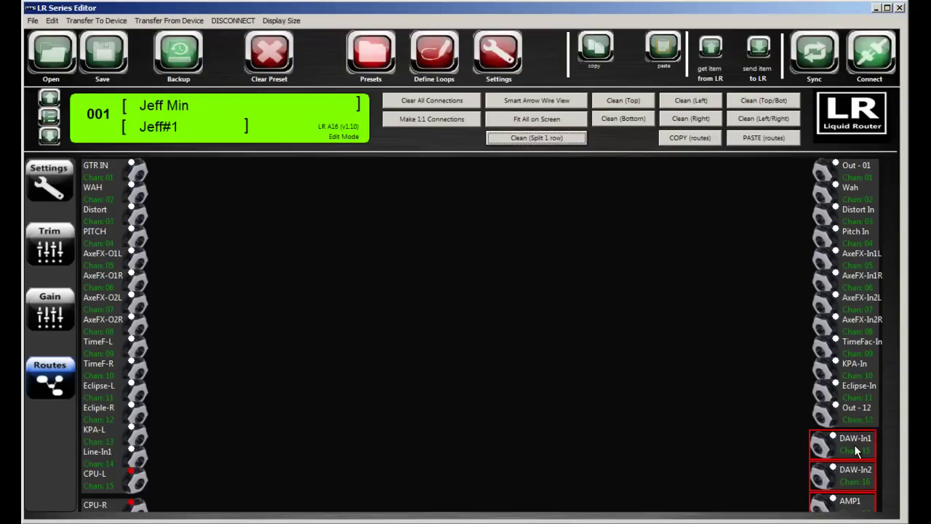
{"action": "left_click", "coordinate": [538, 137]}
Remove magnet links from the Line-In1, CPU-L and CPU-R nodes
{"action": "left_click_drag", "start_coordinate": [178, 433], "coordinate": [78, 512]}
{"action": "right_click", "coordinate": [107, 479]}
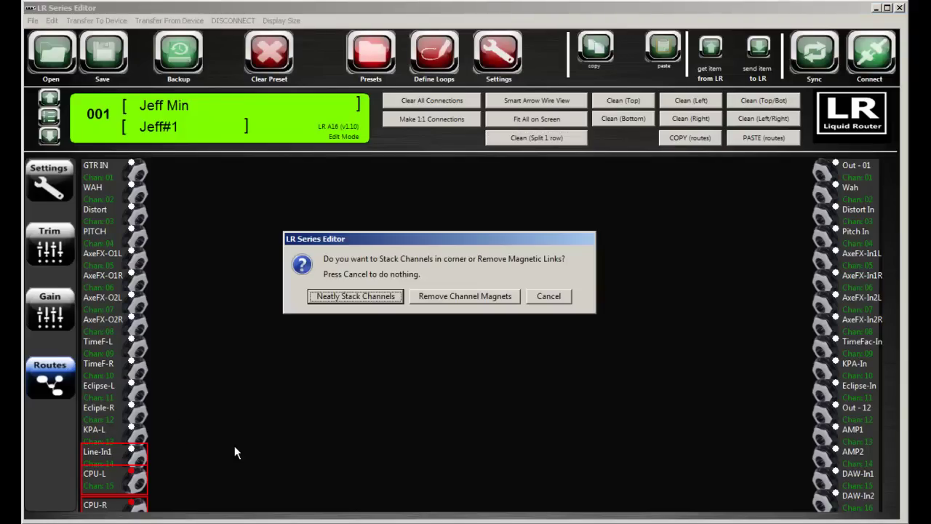
{"action": "left_click", "coordinate": [471, 295]}
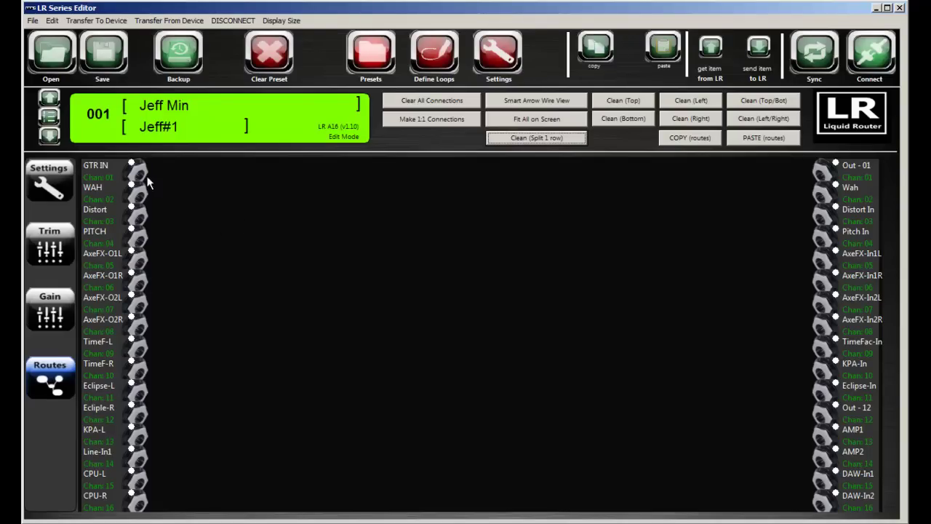
Place AxeFX-O1L and Distort In out on the canvas and wire them together
{"action": "left_click_drag", "start_coordinate": [135, 253], "coordinate": [179, 231]}
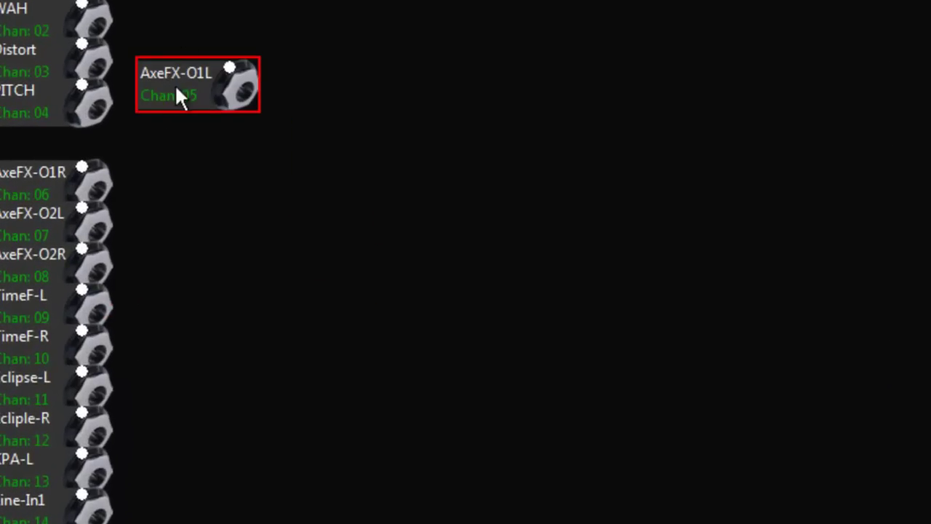
{"action": "left_click_drag", "start_coordinate": [176, 86], "coordinate": [213, 61]}
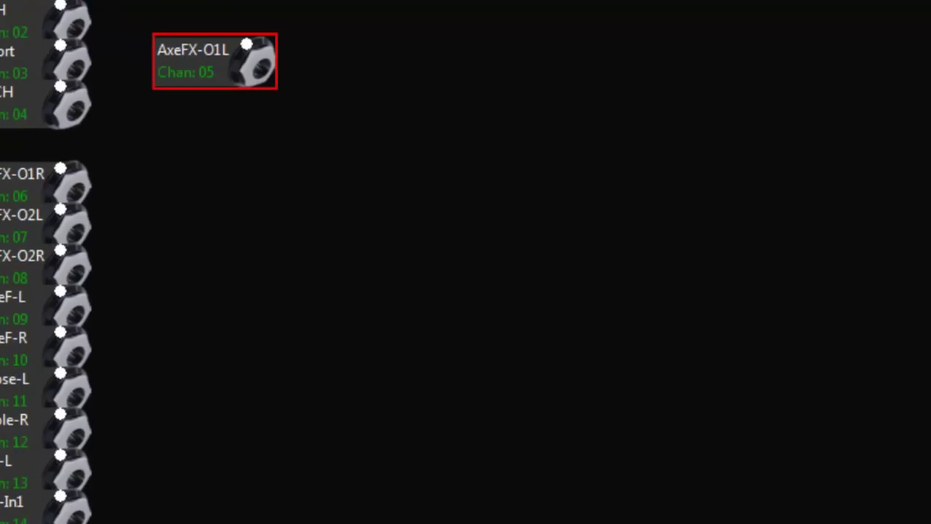
{"action": "left_click_drag", "start_coordinate": [814, 95], "coordinate": [377, 92]}
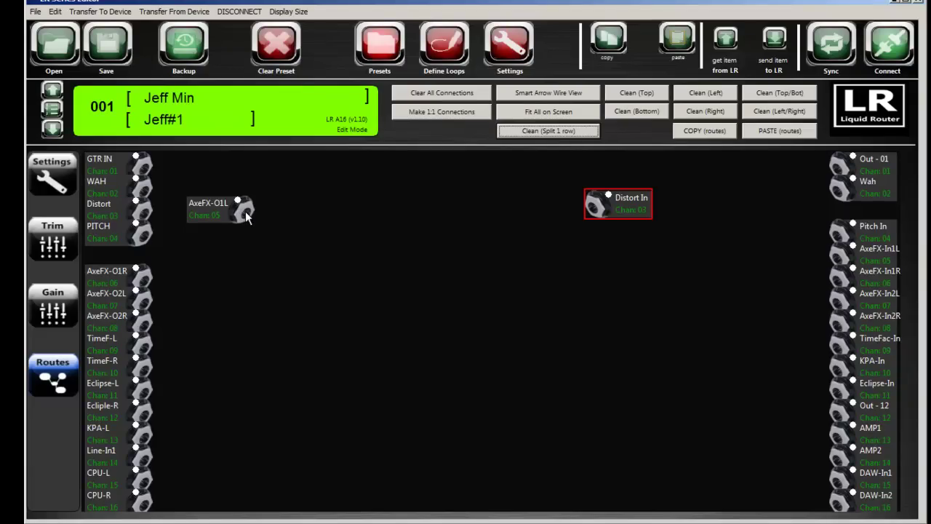
{"action": "left_click_drag", "start_coordinate": [241, 212], "coordinate": [604, 277]}
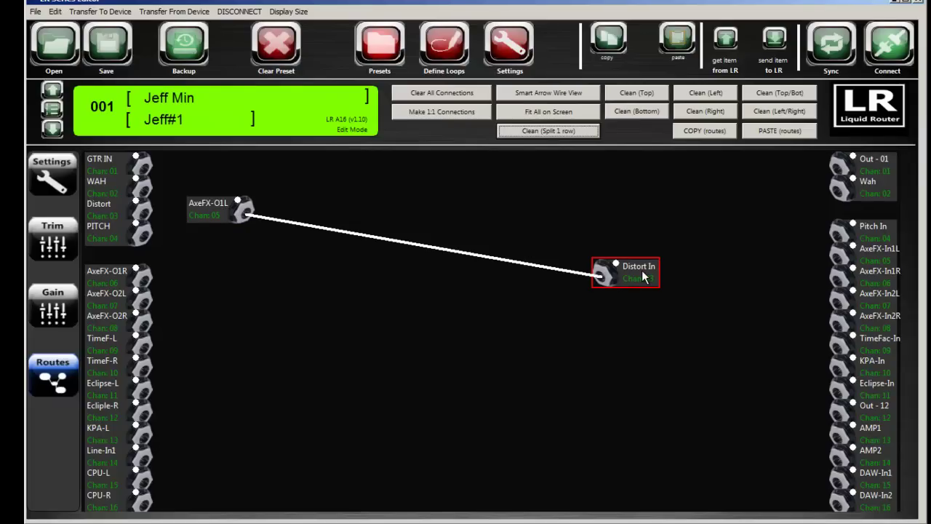
{"action": "left_click_drag", "start_coordinate": [643, 276], "coordinate": [451, 286]}
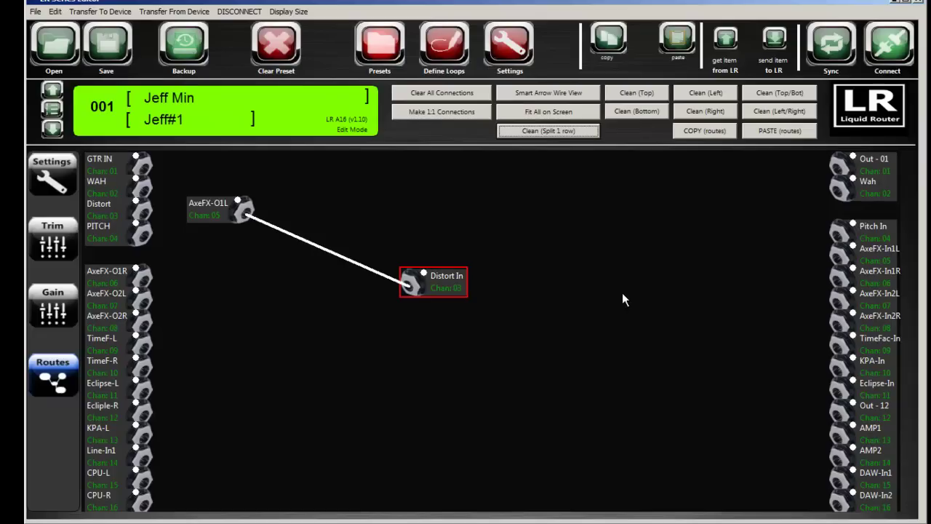
Delete the wire between AxeFX-O1L and Distort In
{"action": "left_click", "coordinate": [376, 276]}
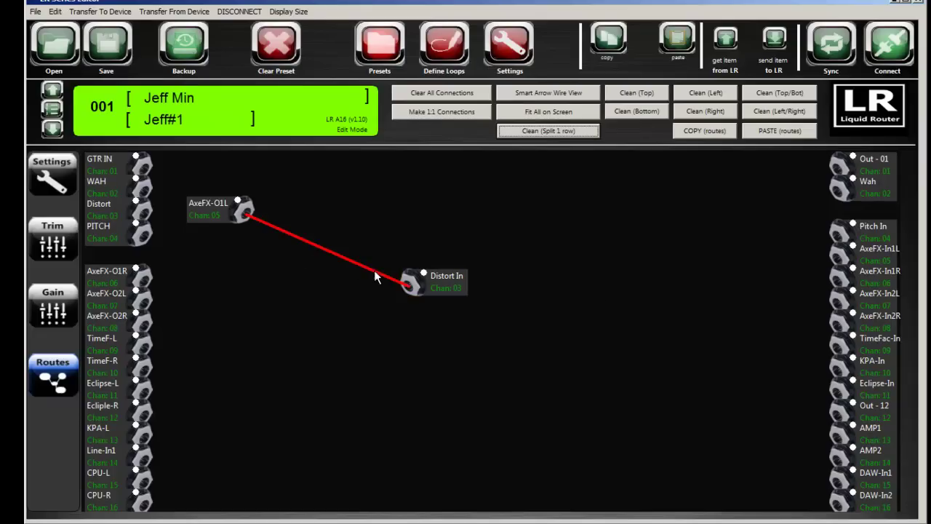
{"action": "key", "text": "Delete"}
{"action": "left_click", "coordinate": [467, 311]}
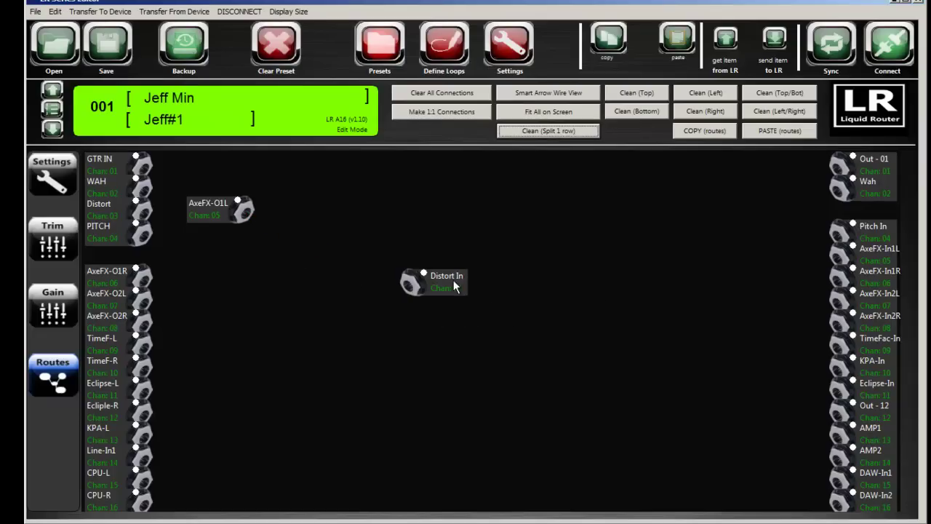
Move Distort In aside and stack AxeFX-O1L, O1R, O2L and O2R in the canvas centre
{"action": "left_click_drag", "start_coordinate": [442, 287], "coordinate": [773, 220]}
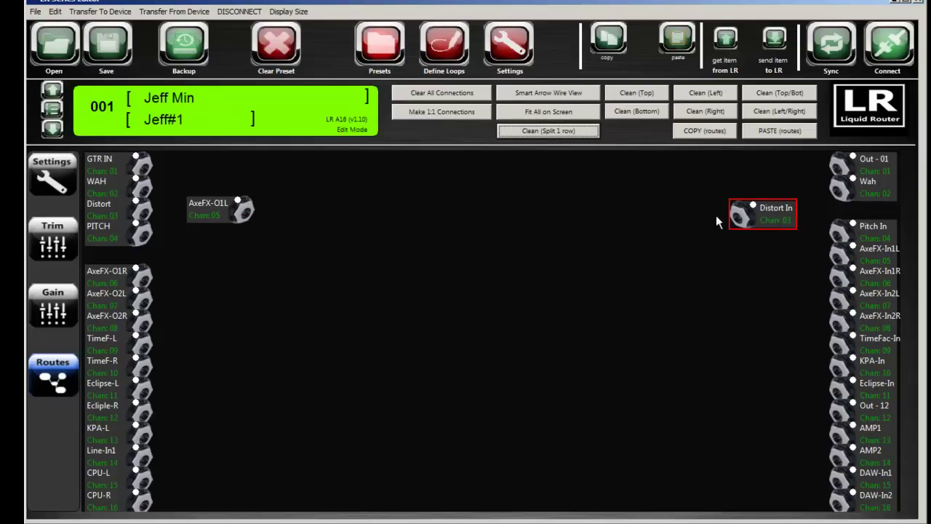
{"action": "left_click_drag", "start_coordinate": [204, 206], "coordinate": [365, 239]}
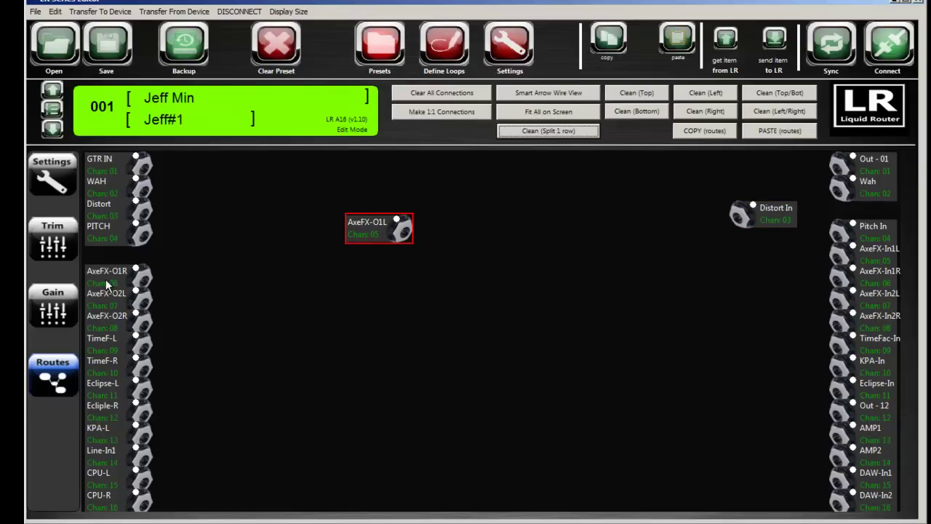
{"action": "left_click_drag", "start_coordinate": [101, 286], "coordinate": [359, 262]}
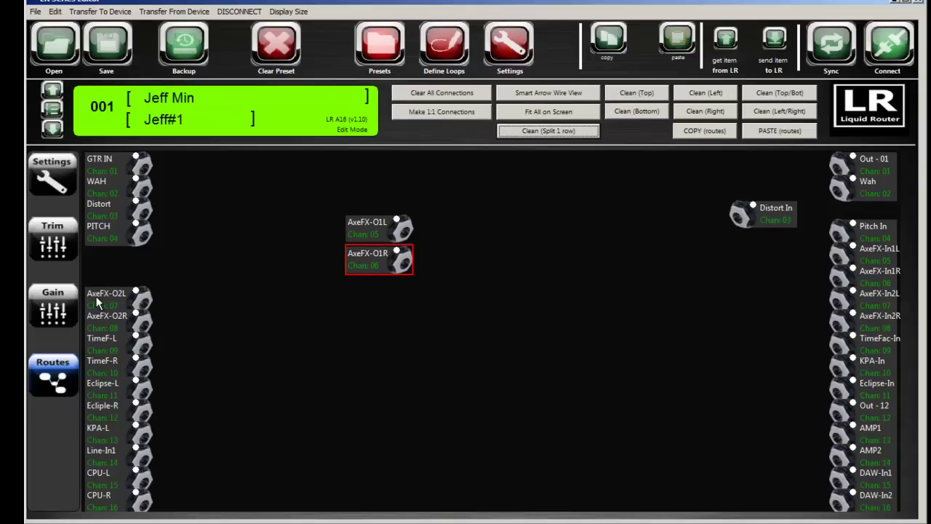
{"action": "left_click_drag", "start_coordinate": [96, 296], "coordinate": [360, 294]}
{"action": "left_click_drag", "start_coordinate": [108, 324], "coordinate": [361, 325]}
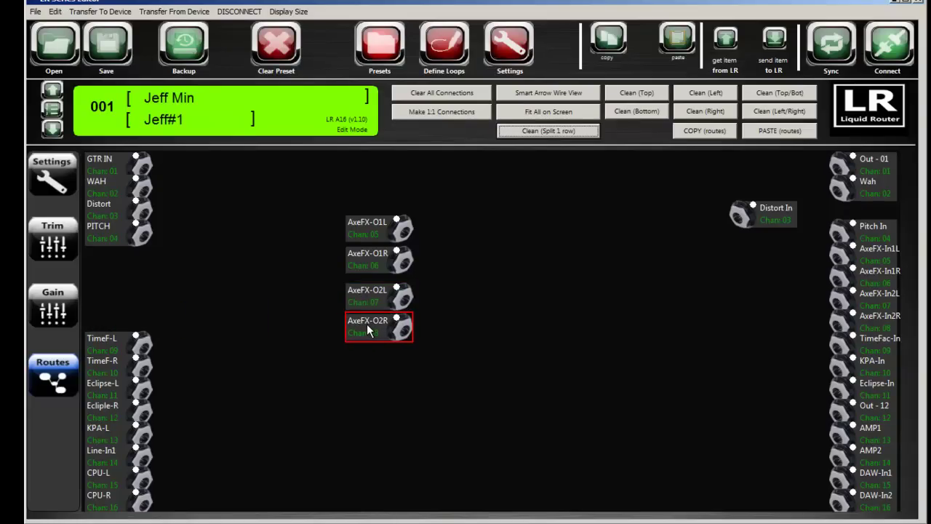
Shift the output stack right and bring AxeFX-In1L, In1R and In2L beside it
{"action": "left_click_drag", "start_coordinate": [325, 188], "coordinate": [497, 389]}
{"action": "left_click_drag", "start_coordinate": [364, 325], "coordinate": [493, 326]}
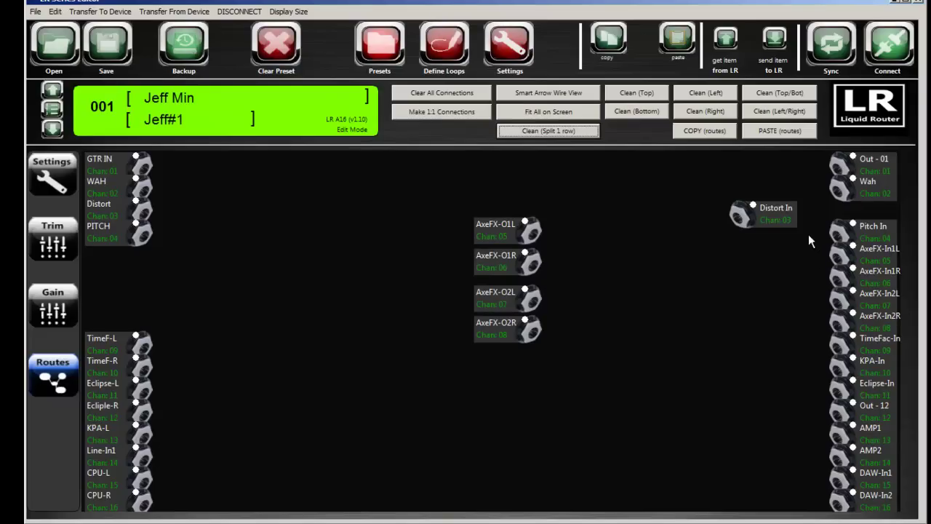
{"action": "left_click_drag", "start_coordinate": [807, 234], "coordinate": [913, 331]}
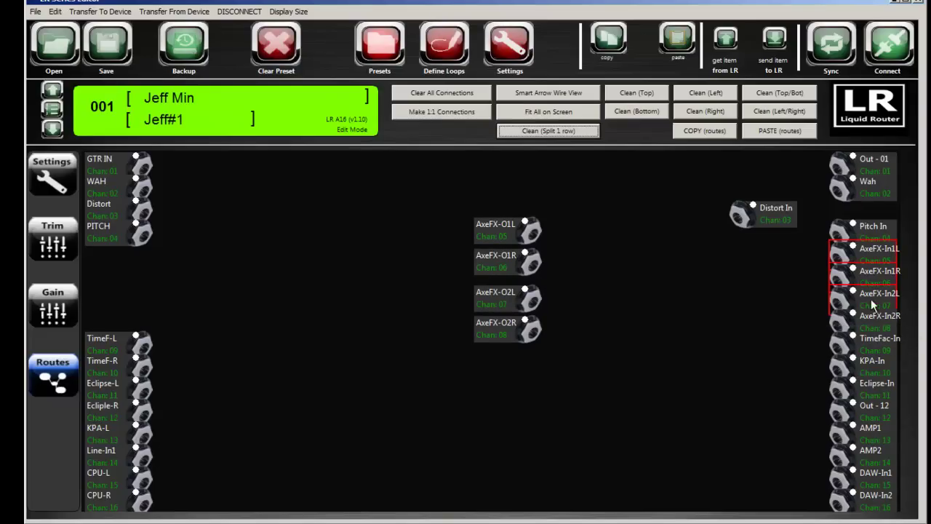
{"action": "left_click_drag", "start_coordinate": [873, 303], "coordinate": [365, 304]}
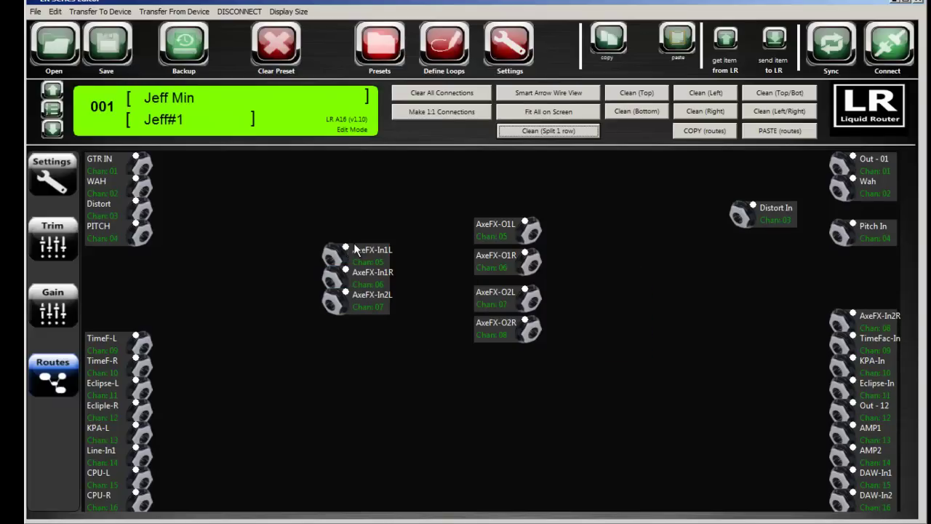
Dock AxeFX-In1L, In1R and In2L beside AxeFX-O1L, O1R and O2L, with O2R attached below
{"action": "left_click_drag", "start_coordinate": [346, 247], "coordinate": [521, 224]}
{"action": "left_click_drag", "start_coordinate": [369, 253], "coordinate": [420, 209]}
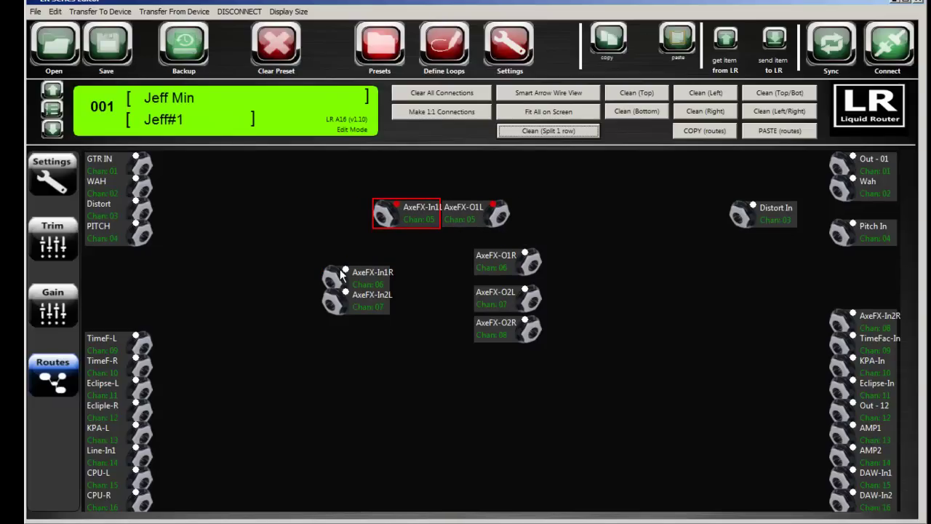
{"action": "left_click_drag", "start_coordinate": [346, 275], "coordinate": [392, 217]}
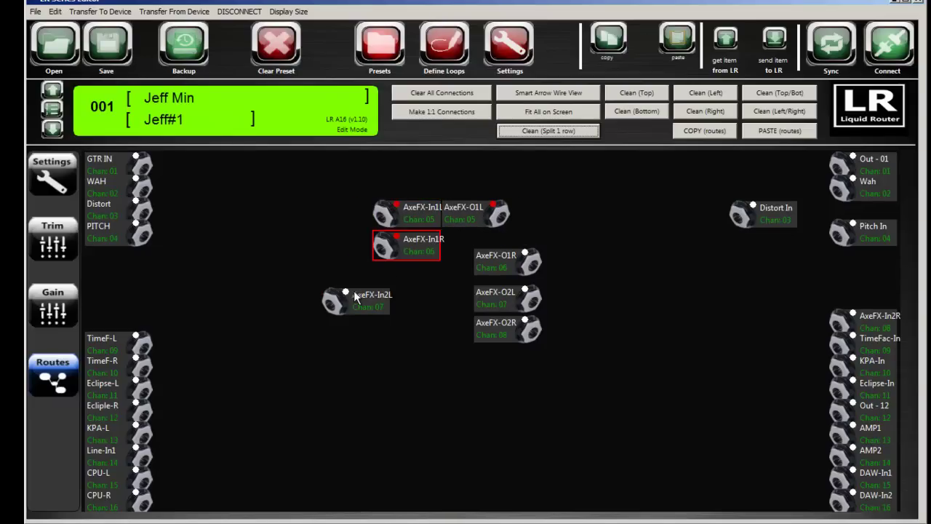
{"action": "left_click_drag", "start_coordinate": [351, 290], "coordinate": [384, 242]}
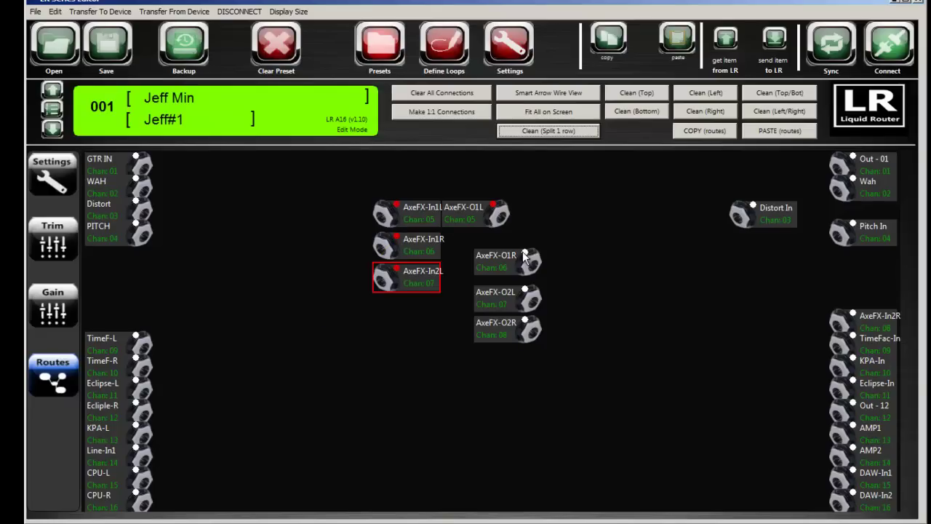
{"action": "left_click_drag", "start_coordinate": [525, 320], "coordinate": [499, 212]}
{"action": "left_click_drag", "start_coordinate": [424, 272], "coordinate": [475, 278]}
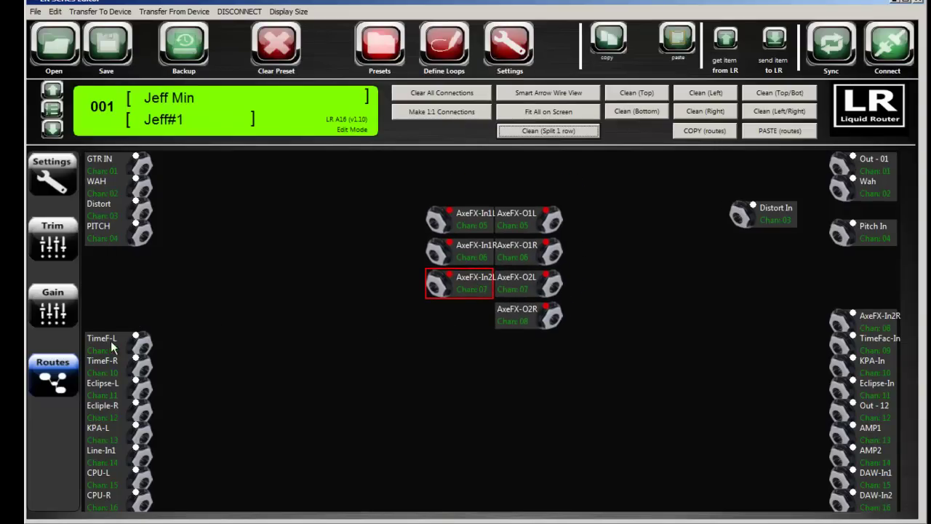
Place TimeF-L with TimeF-R below it and move the pair lower on the canvas
{"action": "left_click_drag", "start_coordinate": [110, 342], "coordinate": [222, 311]}
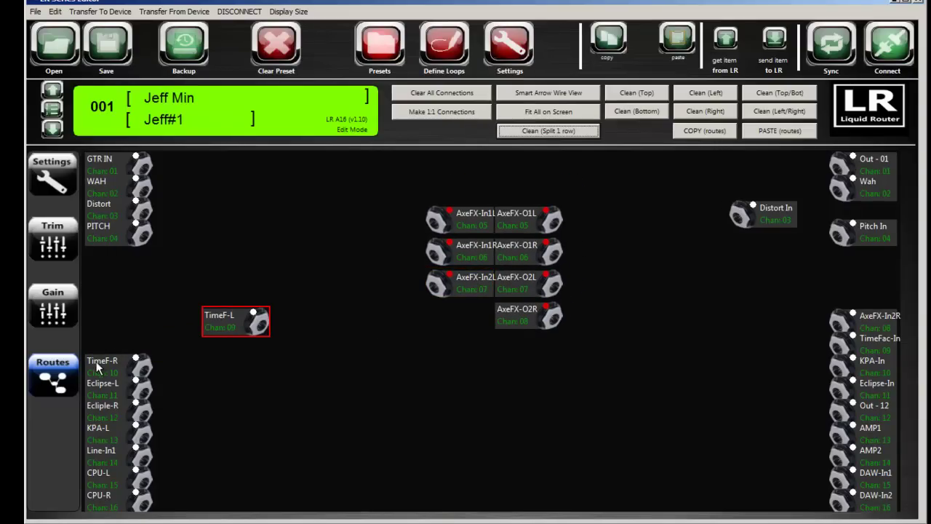
{"action": "left_click_drag", "start_coordinate": [100, 368], "coordinate": [216, 355]}
{"action": "left_click_drag", "start_coordinate": [189, 273], "coordinate": [298, 396]}
{"action": "left_click_drag", "start_coordinate": [230, 357], "coordinate": [420, 414]}
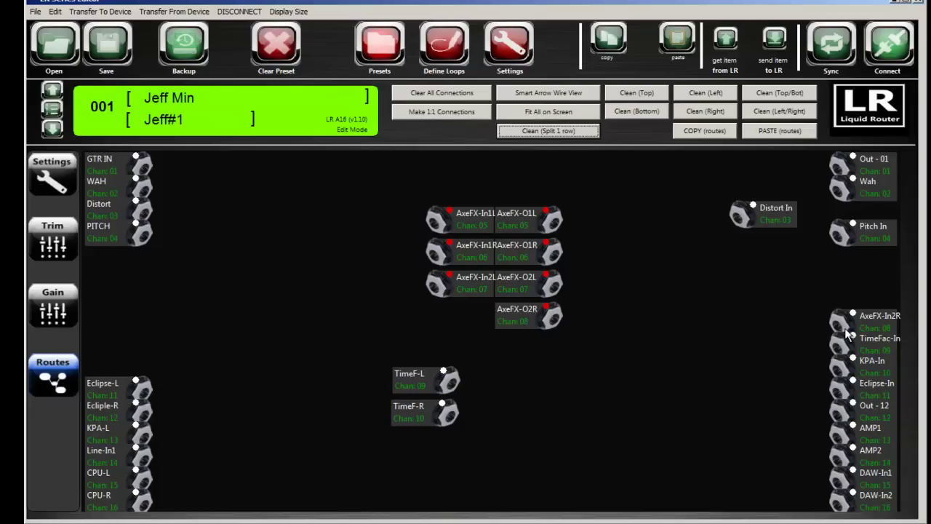
Bring in TimeFac-In, dock TimeF-R under TimeF-L, and move the group to the upper left
{"action": "left_click_drag", "start_coordinate": [877, 337], "coordinate": [442, 369]}
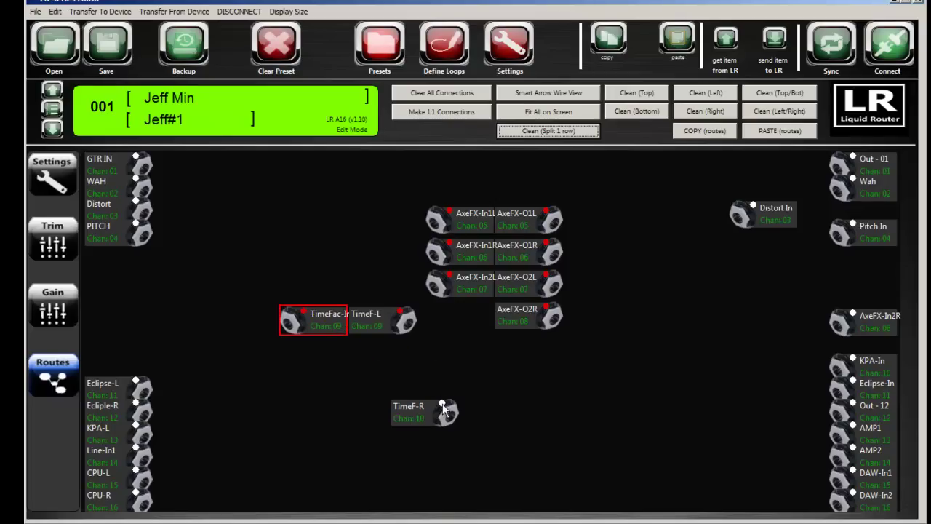
{"action": "left_click_drag", "start_coordinate": [443, 407], "coordinate": [399, 316]}
{"action": "left_click_drag", "start_coordinate": [329, 317], "coordinate": [267, 335]}
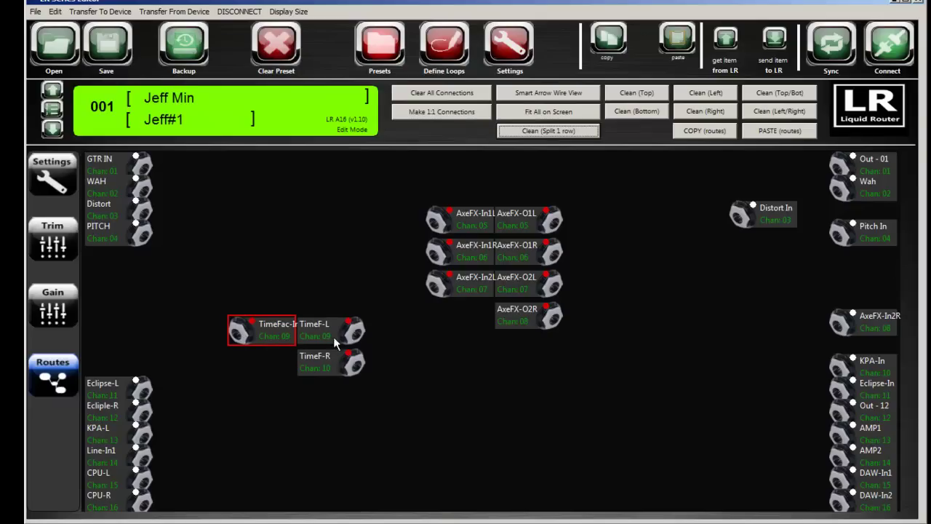
{"action": "left_click_drag", "start_coordinate": [312, 329], "coordinate": [300, 231]}
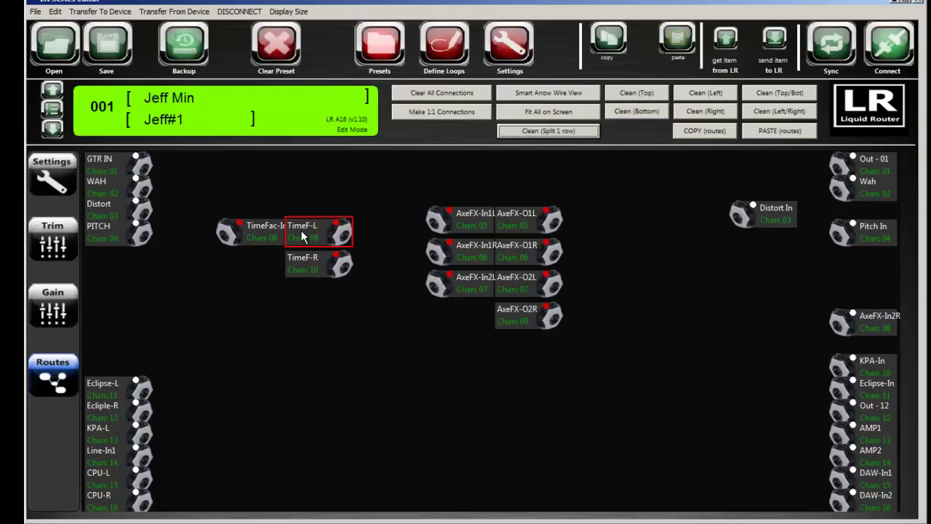
Place GTR IN and wire it into TimeFac-In, then wire TimeF-L into AxeFX-In1L
{"action": "left_click_drag", "start_coordinate": [476, 228], "coordinate": [516, 272]}
{"action": "left_click_drag", "start_coordinate": [124, 167], "coordinate": [224, 175]}
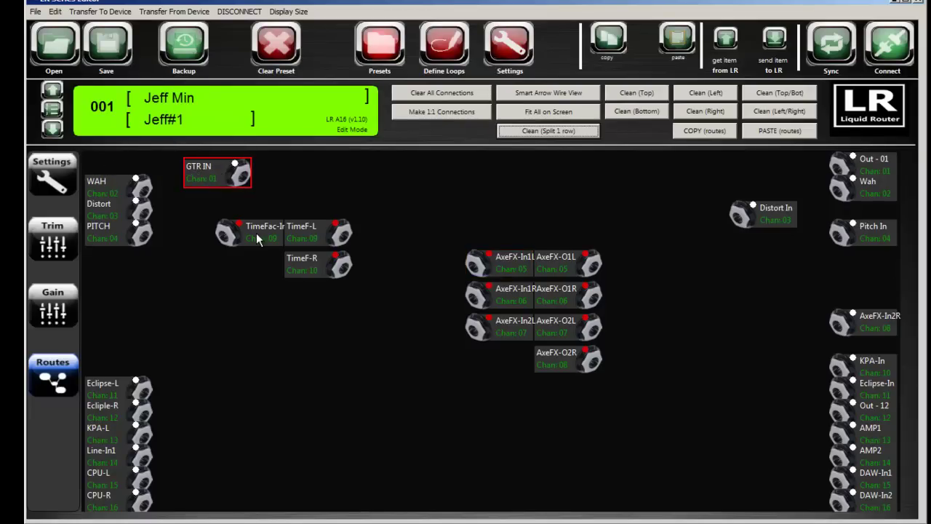
{"action": "left_click_drag", "start_coordinate": [260, 241], "coordinate": [331, 210]}
{"action": "left_click_drag", "start_coordinate": [245, 181], "coordinate": [296, 221]}
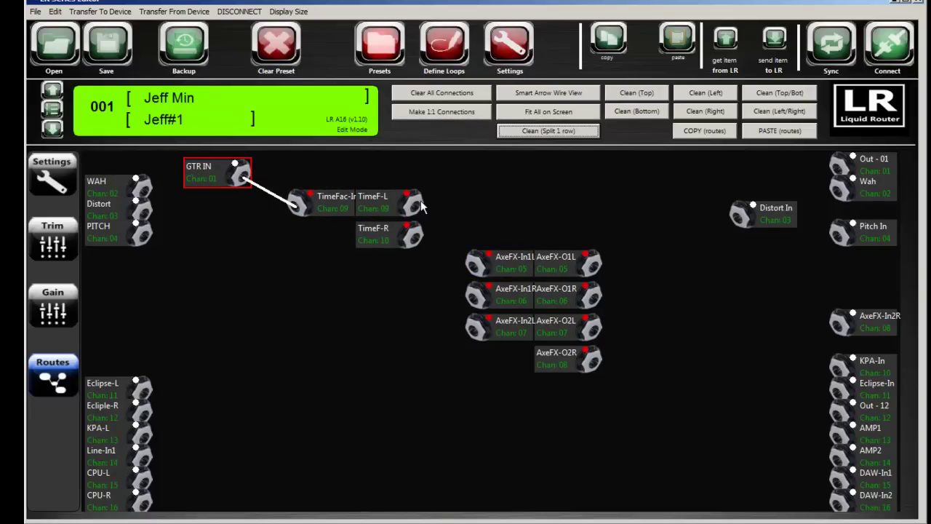
{"action": "left_click_drag", "start_coordinate": [415, 205], "coordinate": [475, 266]}
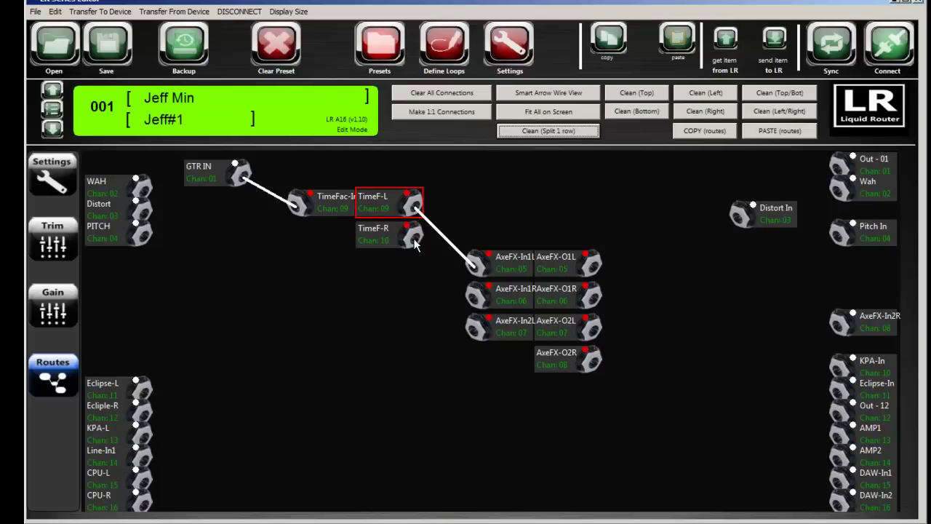
{"action": "left_click_drag", "start_coordinate": [523, 266], "coordinate": [509, 224]}
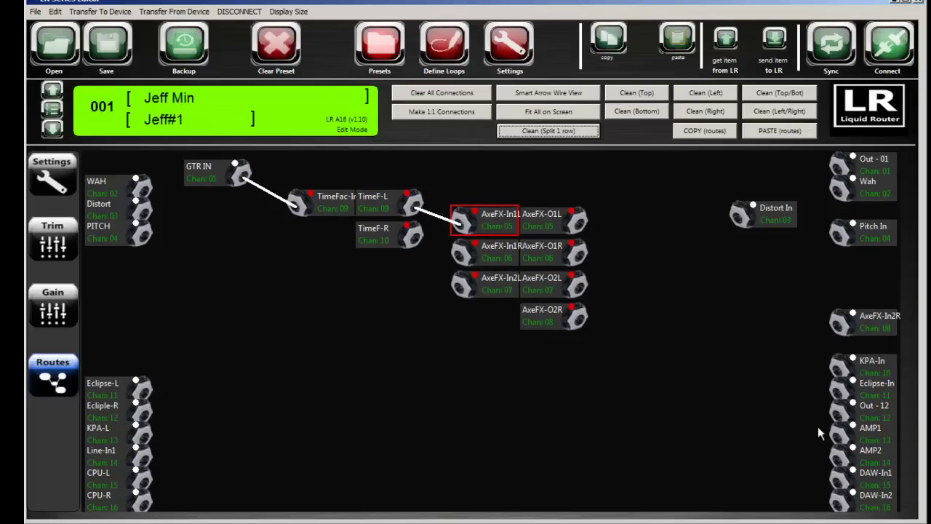
Place AMP1 with DAW-In1 beneath and wire AxeFX-O1L into AMP1
{"action": "left_click_drag", "start_coordinate": [870, 432], "coordinate": [761, 386]}
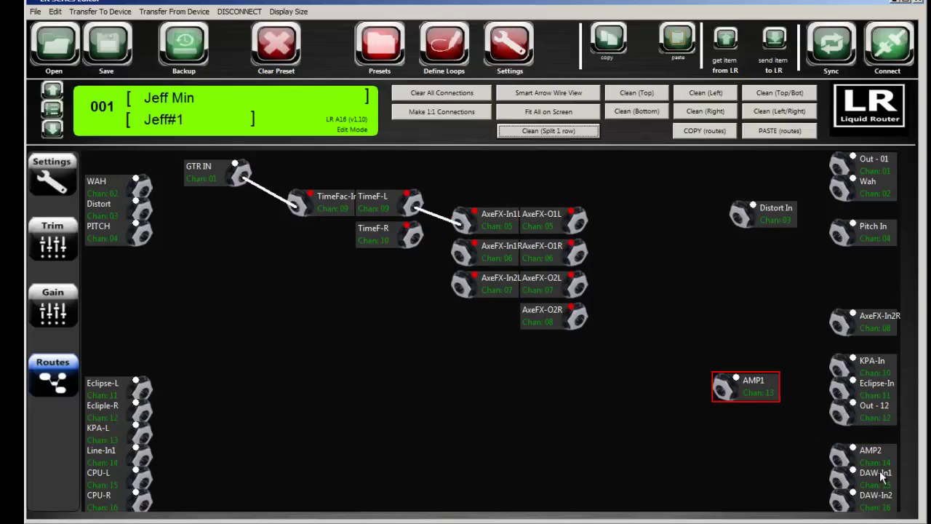
{"action": "left_click_drag", "start_coordinate": [881, 483], "coordinate": [757, 421]}
{"action": "left_click_drag", "start_coordinate": [728, 376], "coordinate": [776, 443]}
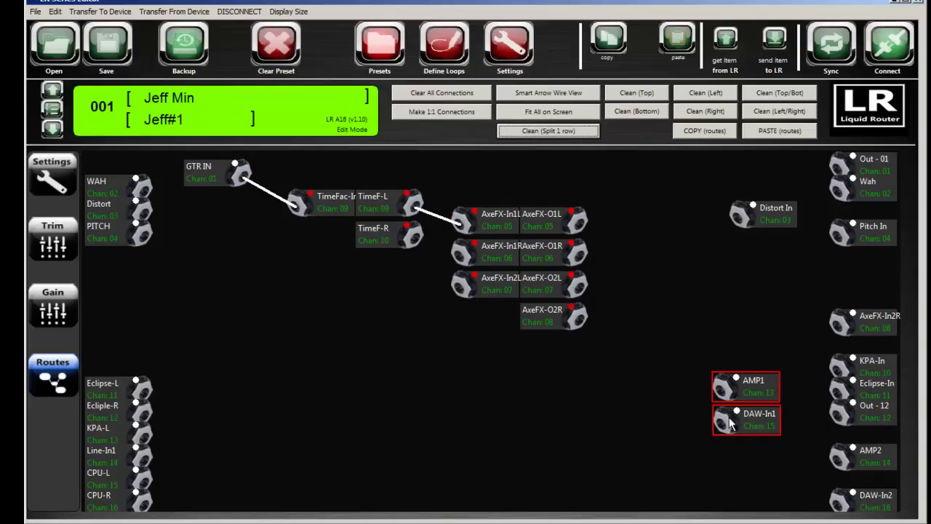
{"action": "left_click_drag", "start_coordinate": [742, 415], "coordinate": [735, 379]}
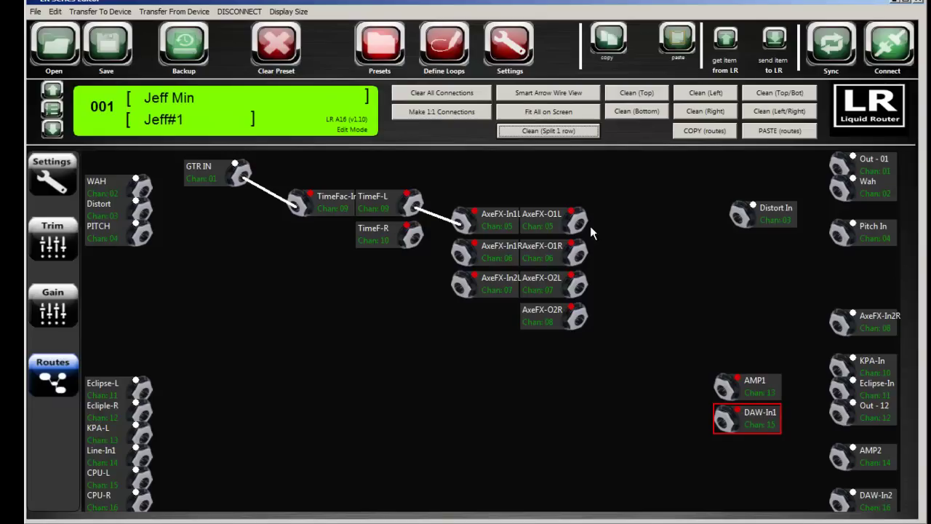
{"action": "left_click_drag", "start_coordinate": [582, 224], "coordinate": [691, 292]}
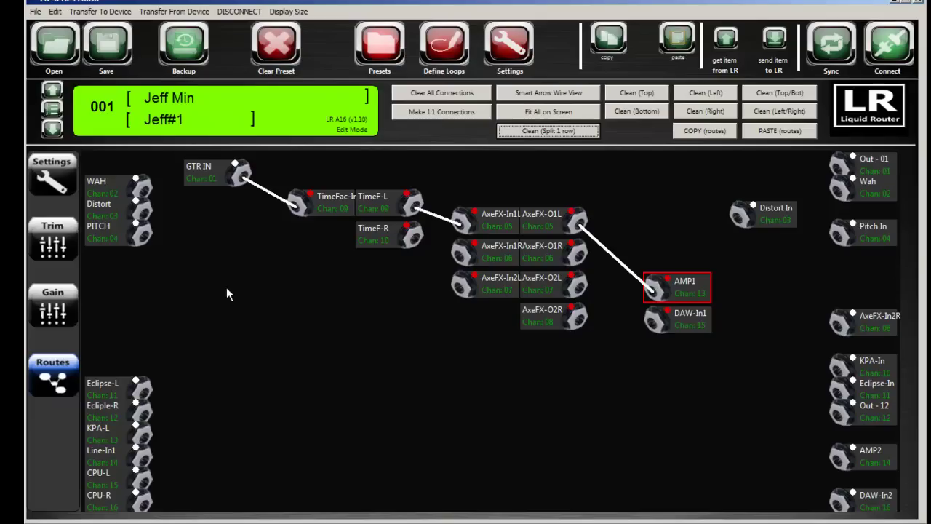
{"action": "left_click_drag", "start_coordinate": [336, 211], "coordinate": [339, 308]}
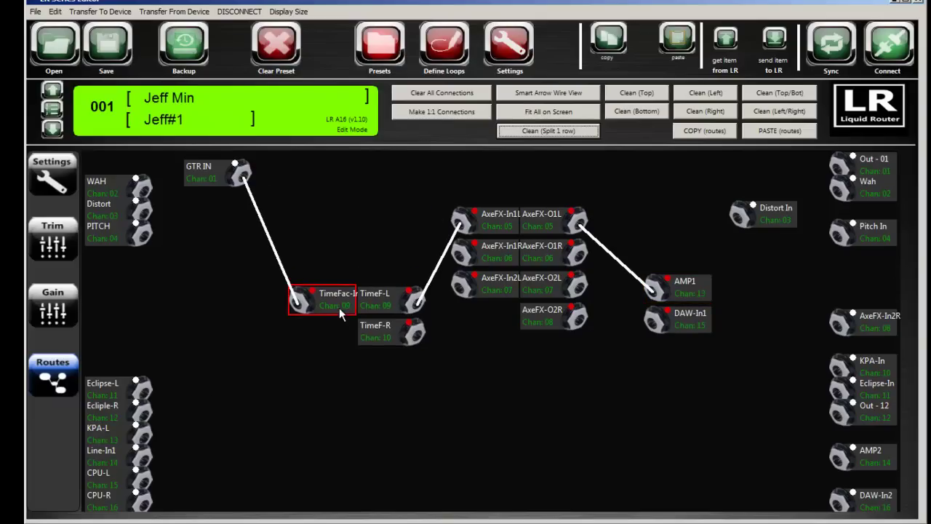
Reposition GTR IN, the TimeFac-In group and the AxeFX block, keeping wire view, and fit all nodes
{"action": "left_click", "coordinate": [45, 89]}
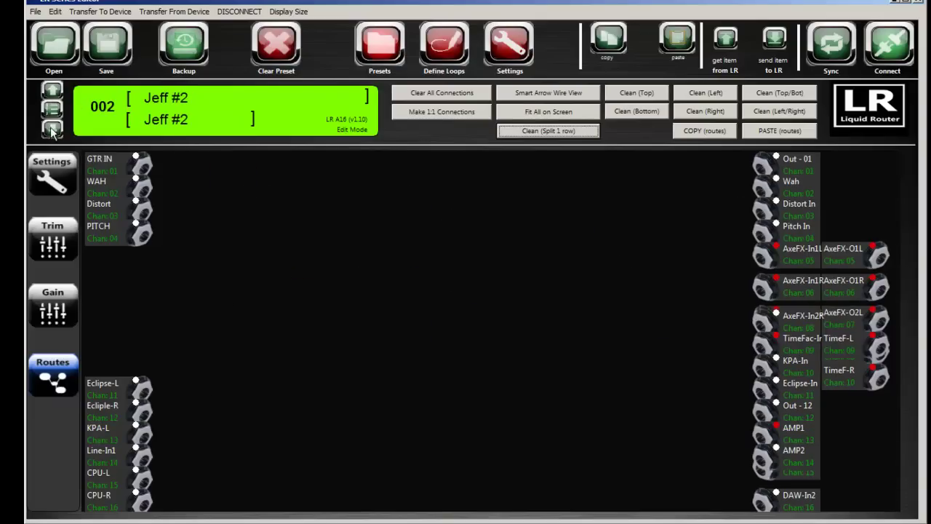
{"action": "left_click", "coordinate": [54, 129]}
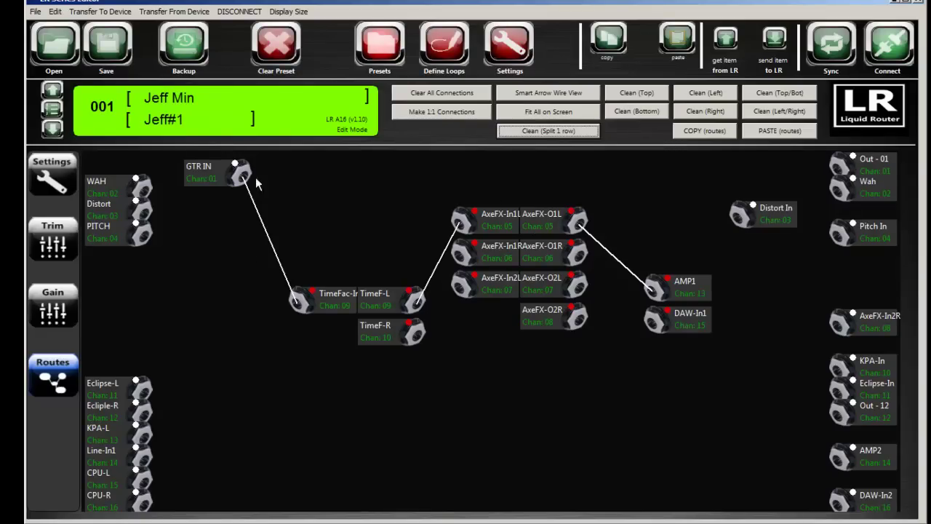
{"action": "left_click_drag", "start_coordinate": [199, 169], "coordinate": [244, 210]}
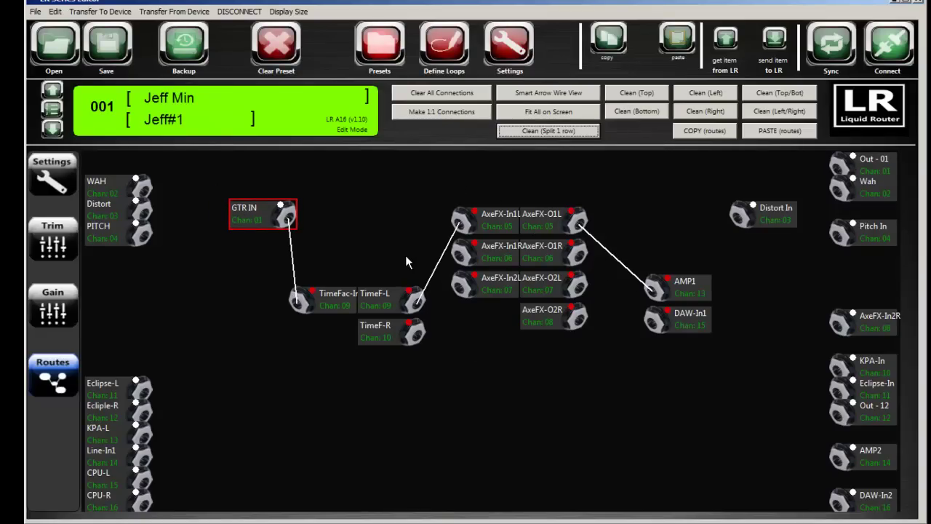
{"action": "left_click", "coordinate": [534, 93]}
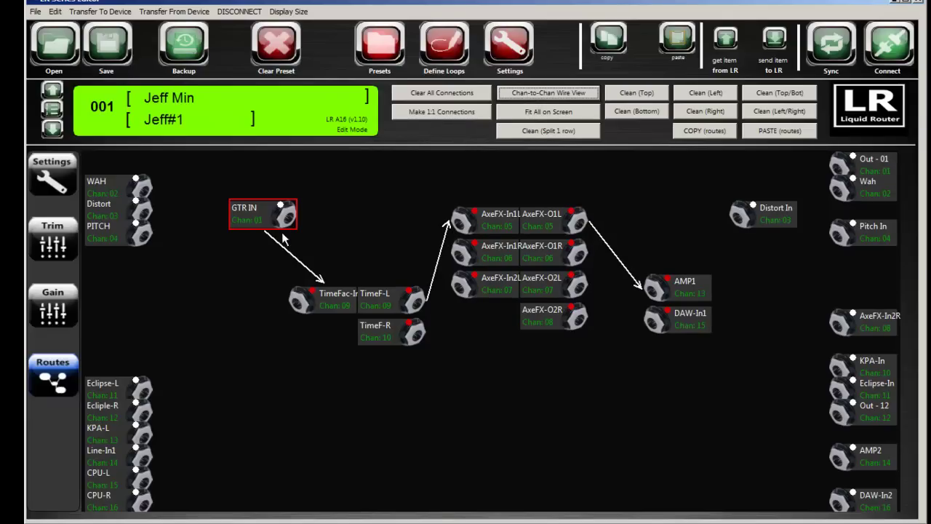
{"action": "left_click_drag", "start_coordinate": [266, 229], "coordinate": [234, 221]}
{"action": "left_click_drag", "start_coordinate": [356, 305], "coordinate": [355, 278]}
{"action": "left_click_drag", "start_coordinate": [488, 208], "coordinate": [514, 338]}
{"action": "left_click", "coordinate": [535, 93]}
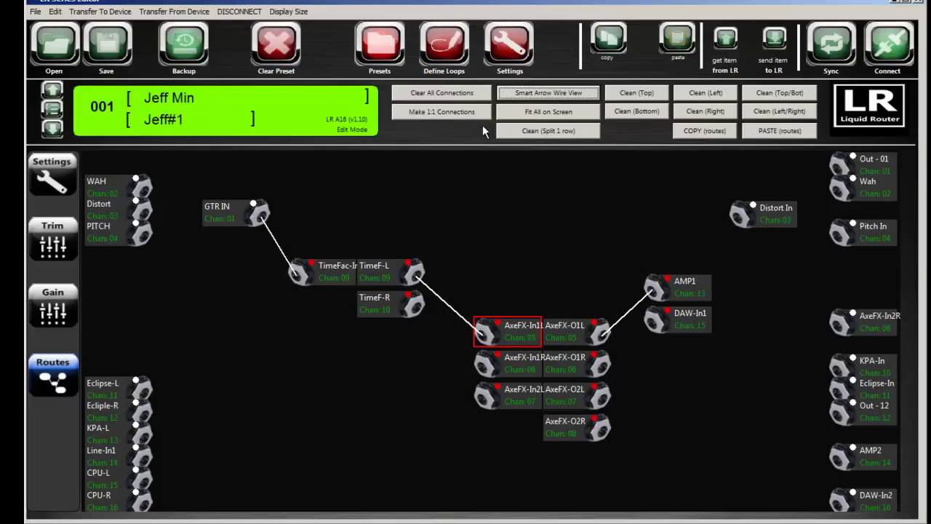
{"action": "left_click", "coordinate": [544, 114]}
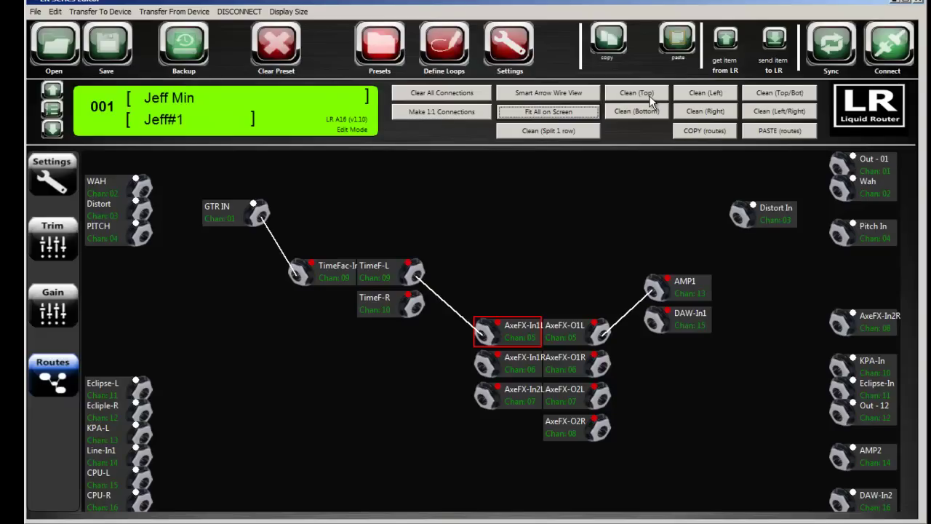
Tidy unused nodes to the canvas edges and align GTR IN and the AxeFX nodes with TimeF-L
{"action": "left_click", "coordinate": [701, 95]}
{"action": "left_click", "coordinate": [697, 111]}
{"action": "left_click", "coordinate": [756, 112]}
{"action": "left_click", "coordinate": [777, 94]}
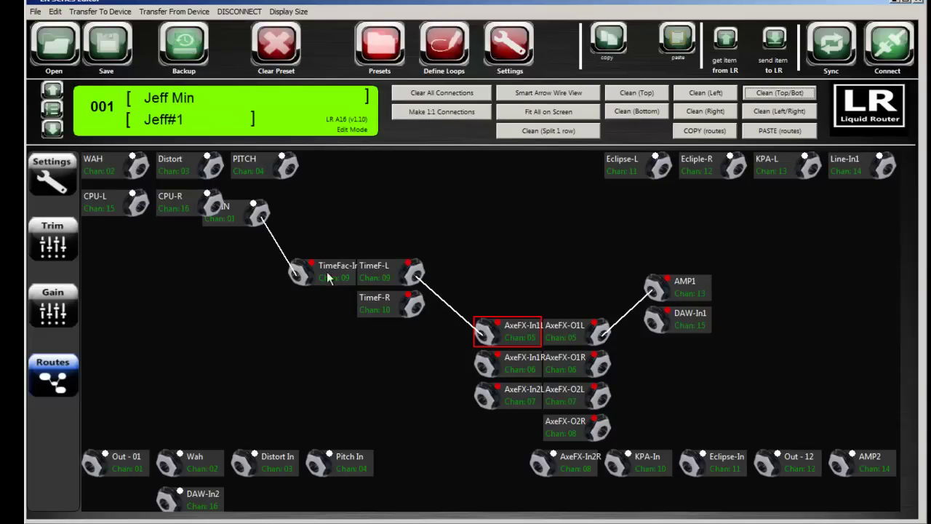
{"action": "left_click_drag", "start_coordinate": [231, 221], "coordinate": [221, 278]}
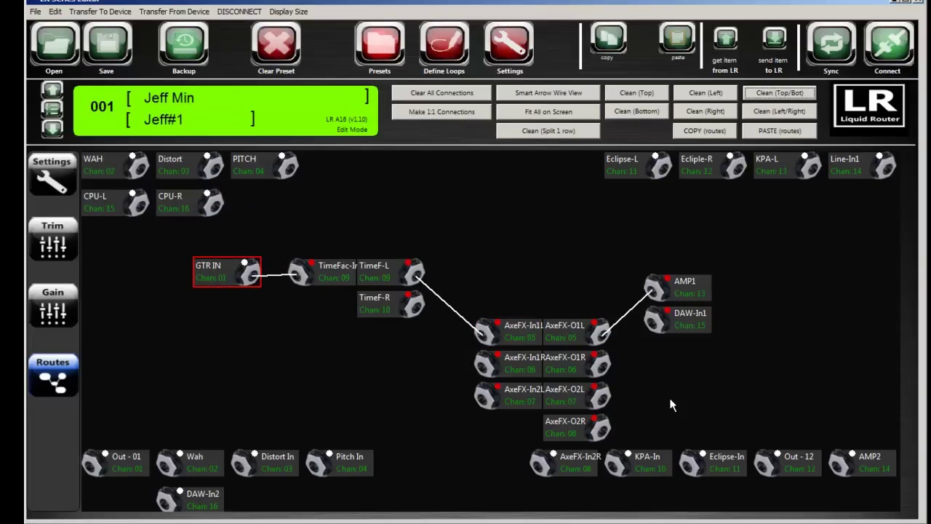
{"action": "left_click_drag", "start_coordinate": [525, 334], "coordinate": [523, 274]}
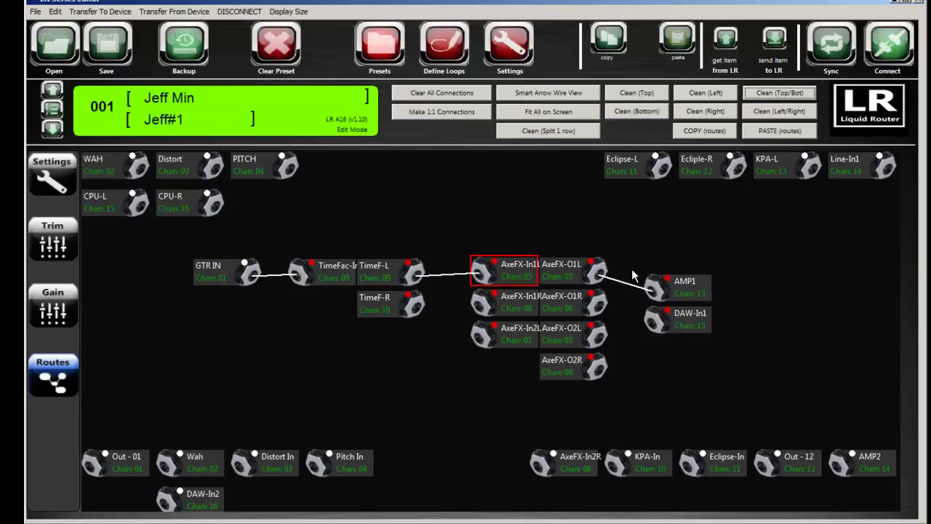
Copy preset 001's routes, paste them into preset 002, then step to preset 003
{"action": "left_click", "coordinate": [697, 132]}
{"action": "left_click", "coordinate": [58, 101]}
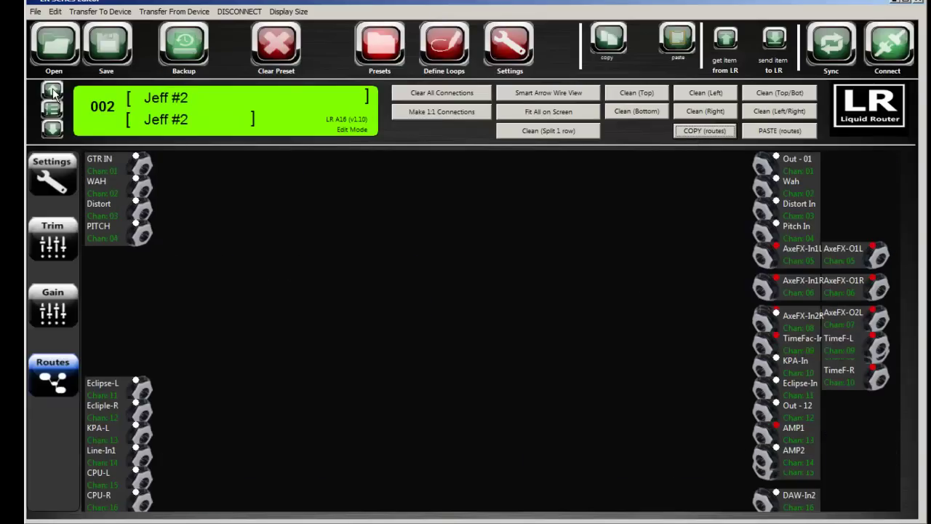
{"action": "left_click", "coordinate": [779, 134]}
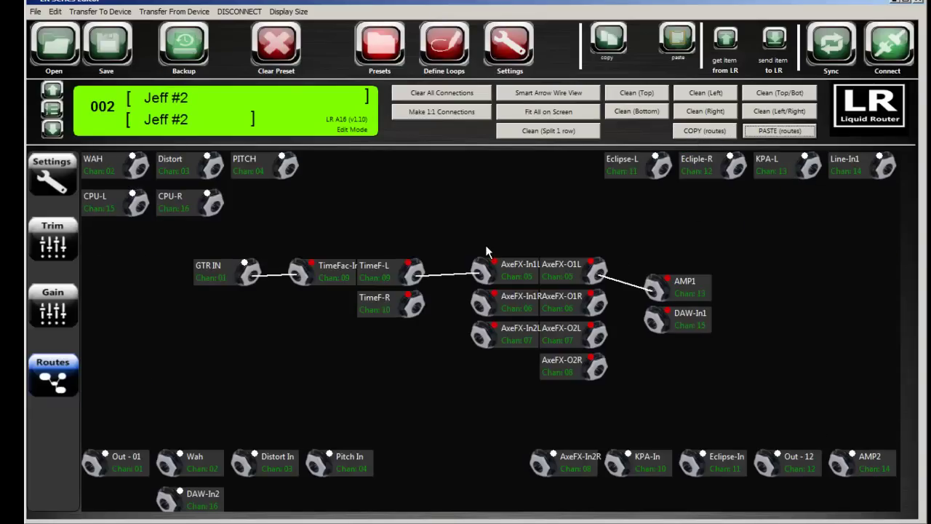
{"action": "left_click", "coordinate": [48, 130]}
{"action": "left_click", "coordinate": [56, 93]}
{"action": "left_click", "coordinate": [56, 94]}
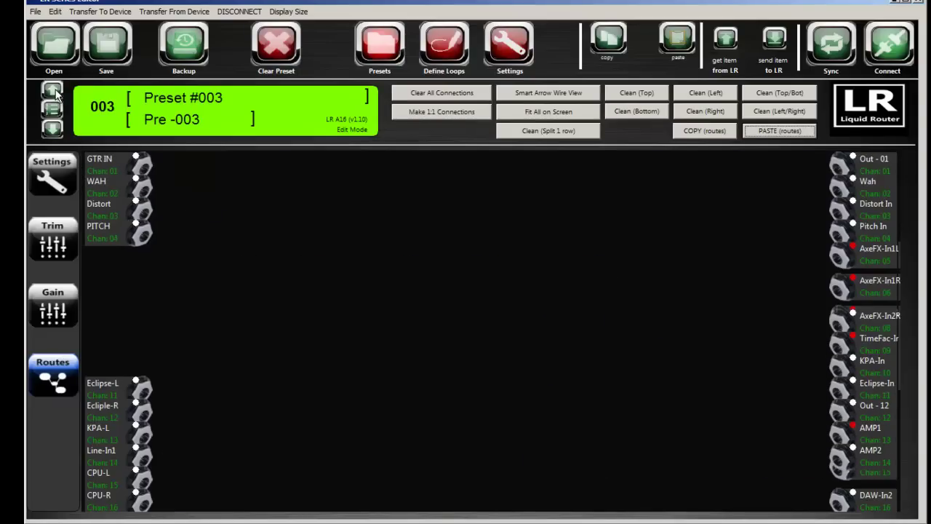
Bring TimeFac, Out - 12, AMP1 and DAW-In1 mid-canvas; wire GTR IN to AxeFX-In1R, AMP1 and TimeFac-In
{"action": "left_click_drag", "start_coordinate": [144, 169], "coordinate": [508, 318]}
{"action": "left_click_drag", "start_coordinate": [873, 329], "coordinate": [718, 348]}
{"action": "left_click_drag", "start_coordinate": [871, 425], "coordinate": [697, 425]}
{"action": "left_click_drag", "start_coordinate": [866, 442], "coordinate": [466, 424]}
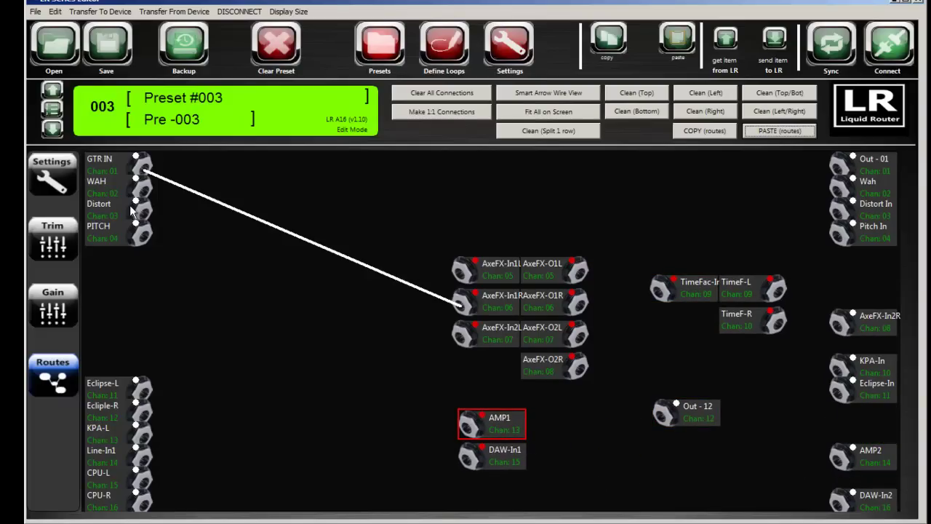
{"action": "left_click_drag", "start_coordinate": [146, 170], "coordinate": [464, 421]}
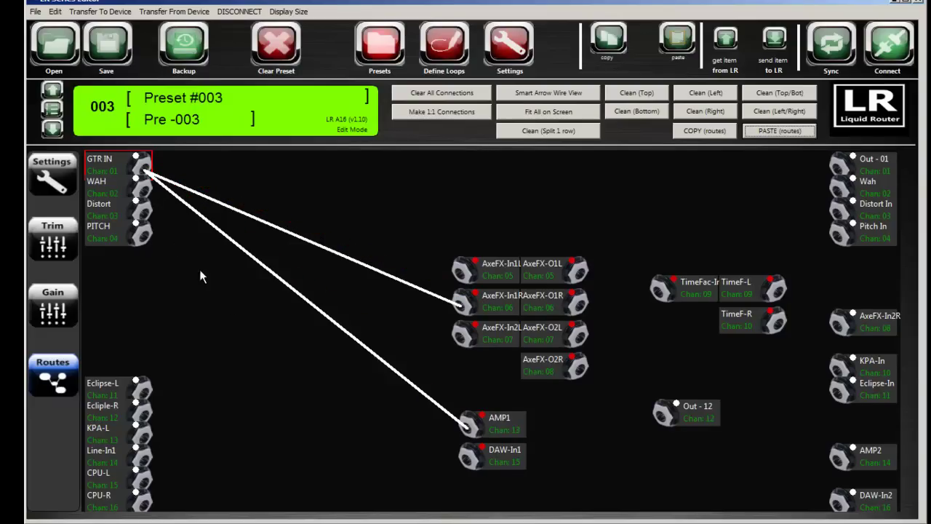
{"action": "left_click_drag", "start_coordinate": [145, 171], "coordinate": [668, 225]}
Wire TimeF-L to AMP2, and TimeF-R to DAW-In2, DAW-In1 and KPA-In
{"action": "left_click_drag", "start_coordinate": [731, 227], "coordinate": [803, 278]}
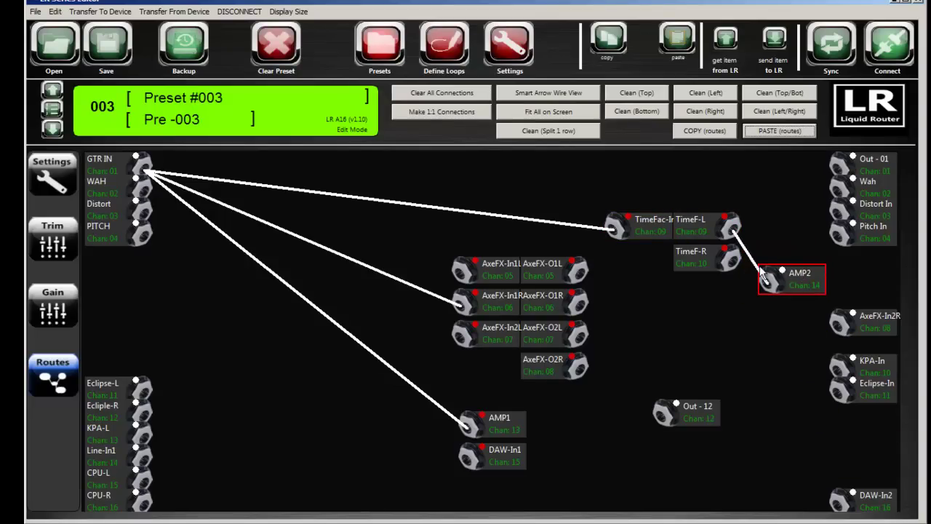
{"action": "left_click", "coordinate": [731, 265]}
{"action": "left_click_drag", "start_coordinate": [731, 265], "coordinate": [771, 328]}
{"action": "left_click_drag", "start_coordinate": [733, 267], "coordinate": [763, 275]}
{"action": "left_click_drag", "start_coordinate": [736, 307], "coordinate": [469, 456]}
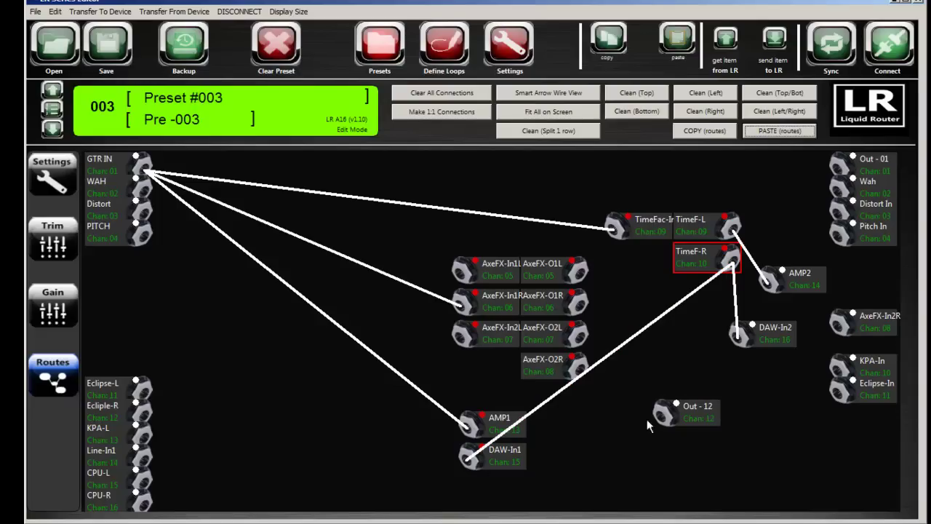
{"action": "left_click_drag", "start_coordinate": [707, 335], "coordinate": [713, 368]}
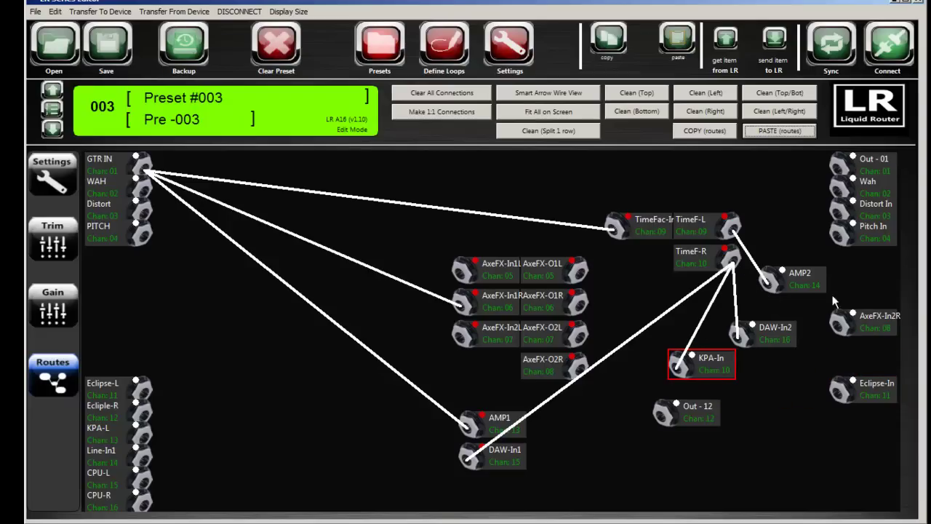
Place KPA-L alongside KPA-In and wire KPA-L's output into AMP2
{"action": "left_click_drag", "start_coordinate": [694, 358], "coordinate": [159, 413]}
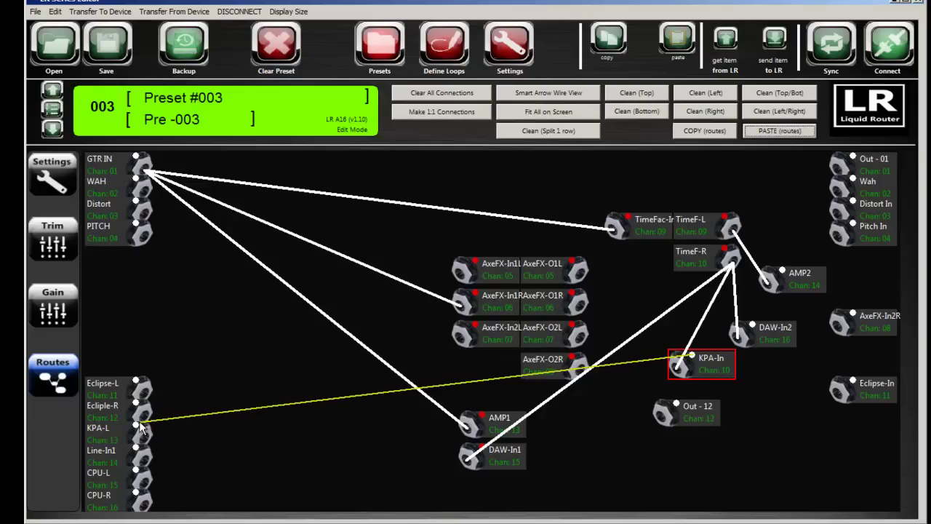
{"action": "left_click", "coordinate": [138, 428]}
{"action": "left_click_drag", "start_coordinate": [765, 370], "coordinate": [645, 378]}
{"action": "left_click_drag", "start_coordinate": [749, 383], "coordinate": [777, 379]}
{"action": "left_click_drag", "start_coordinate": [790, 337], "coordinate": [827, 287]}
{"action": "left_click", "coordinate": [755, 246]}
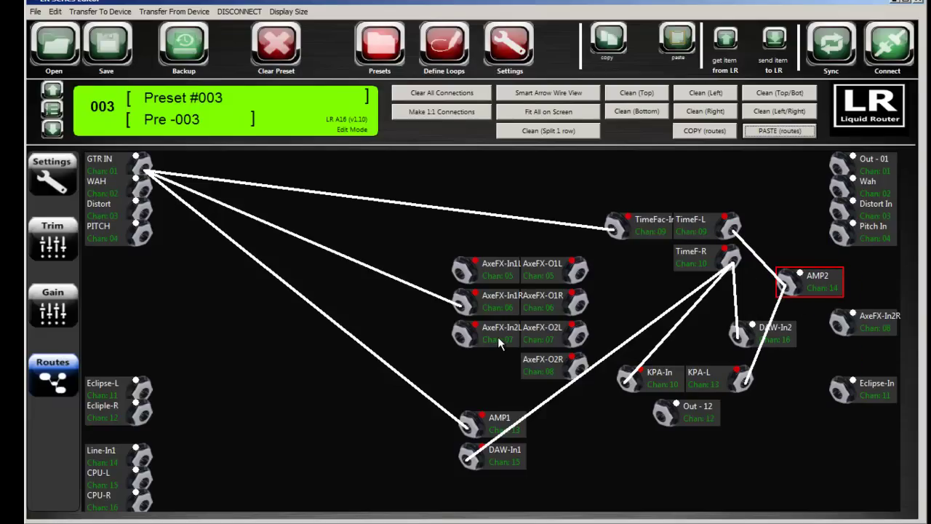
{"action": "left_click", "coordinate": [631, 412]}
Shift the AxeFX nodes left and unlink AxeFX-O1L from AxeFX-In1L
{"action": "left_click_drag", "start_coordinate": [432, 240], "coordinate": [602, 351]}
{"action": "left_click", "coordinate": [408, 220]}
{"action": "left_click_drag", "start_coordinate": [453, 262], "coordinate": [408, 226]}
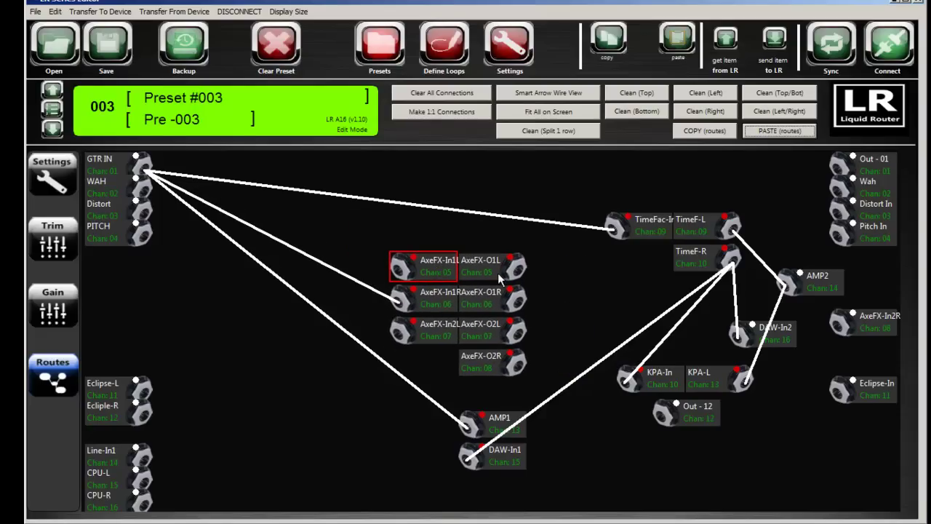
{"action": "left_click", "coordinate": [511, 266]}
{"action": "left_click_drag", "start_coordinate": [512, 265], "coordinate": [545, 223]}
Detach AxeFX-O1R, move AxeFX-O1L to the canvas top, and spread out the AxeFX inputs
{"action": "left_click_drag", "start_coordinate": [482, 263], "coordinate": [522, 248]}
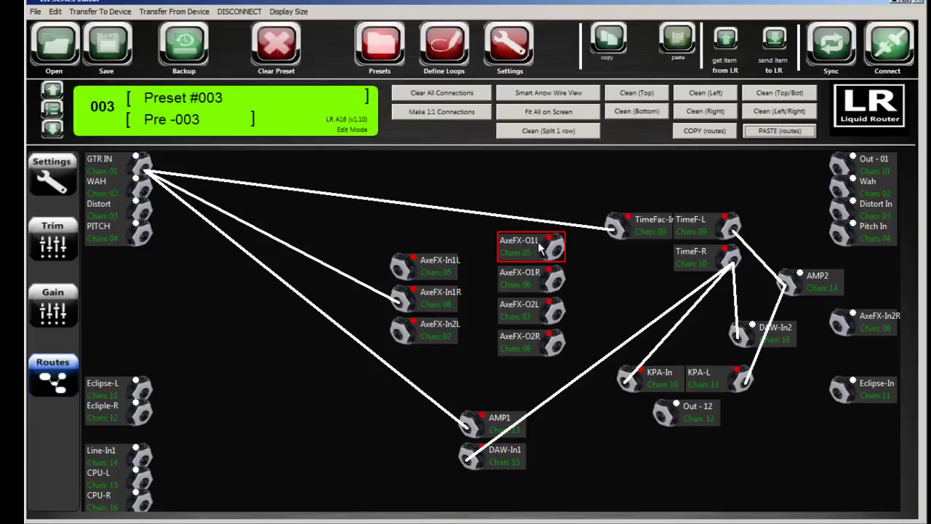
{"action": "left_click_drag", "start_coordinate": [553, 274], "coordinate": [536, 301]}
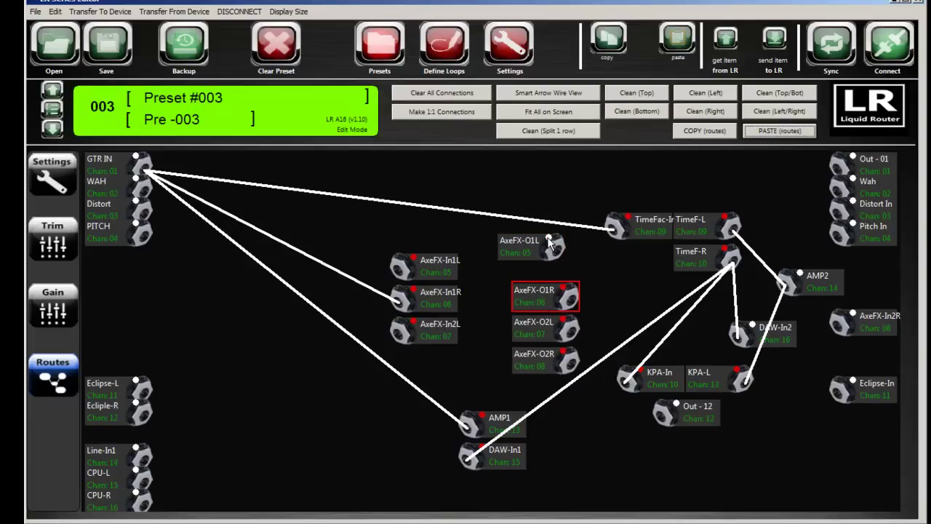
{"action": "left_click_drag", "start_coordinate": [521, 248], "coordinate": [470, 176]}
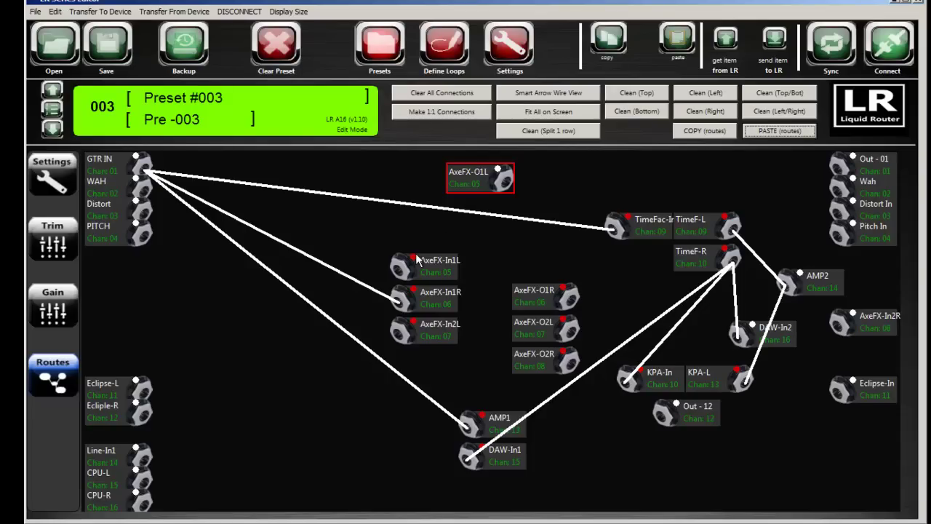
{"action": "left_click_drag", "start_coordinate": [418, 260], "coordinate": [514, 253]}
{"action": "left_click_drag", "start_coordinate": [420, 278], "coordinate": [459, 320]}
Remove the channel magnets from the fifteen mid-canvas nodes
{"action": "left_click_drag", "start_coordinate": [324, 168], "coordinate": [725, 462]}
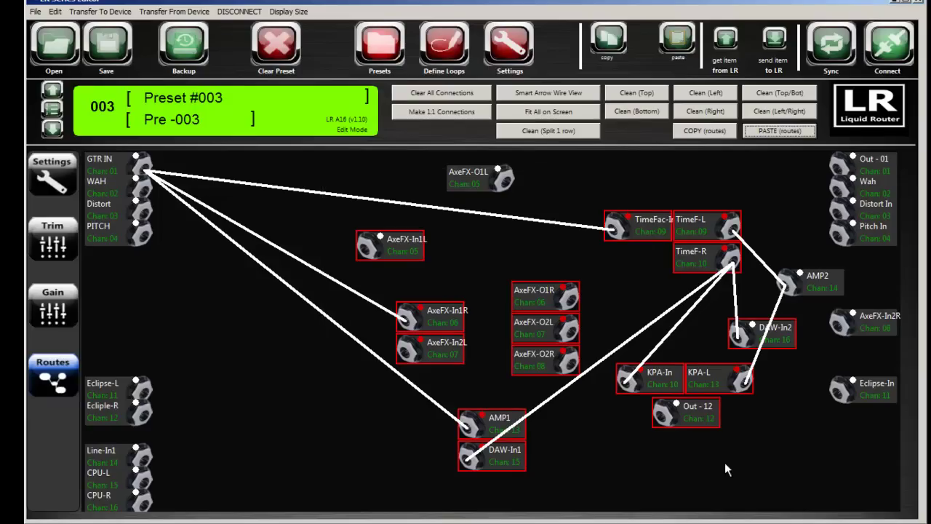
{"action": "right_click", "coordinate": [534, 331]}
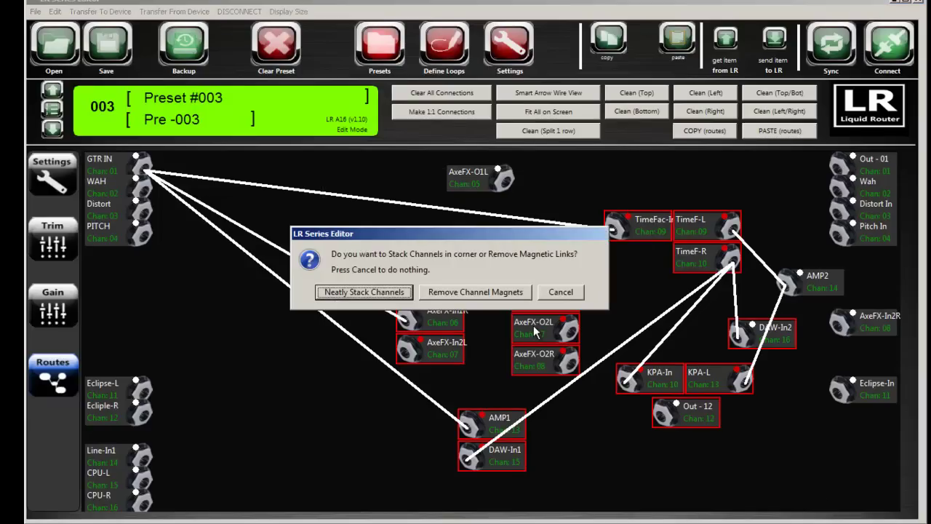
{"action": "left_click", "coordinate": [473, 293]}
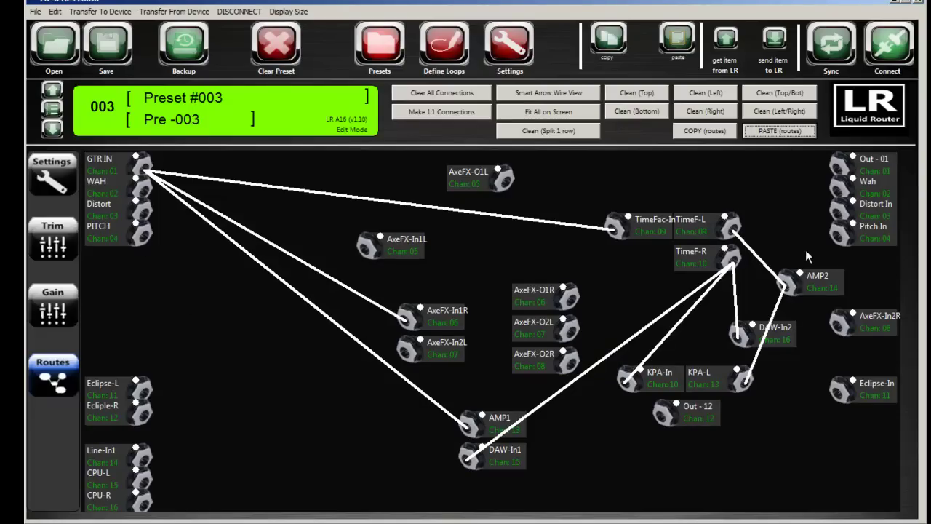
Neatly stack the right-side and lower-left channels, then apply Clean (Split 1 row)
{"action": "left_click_drag", "start_coordinate": [804, 250], "coordinate": [902, 150]}
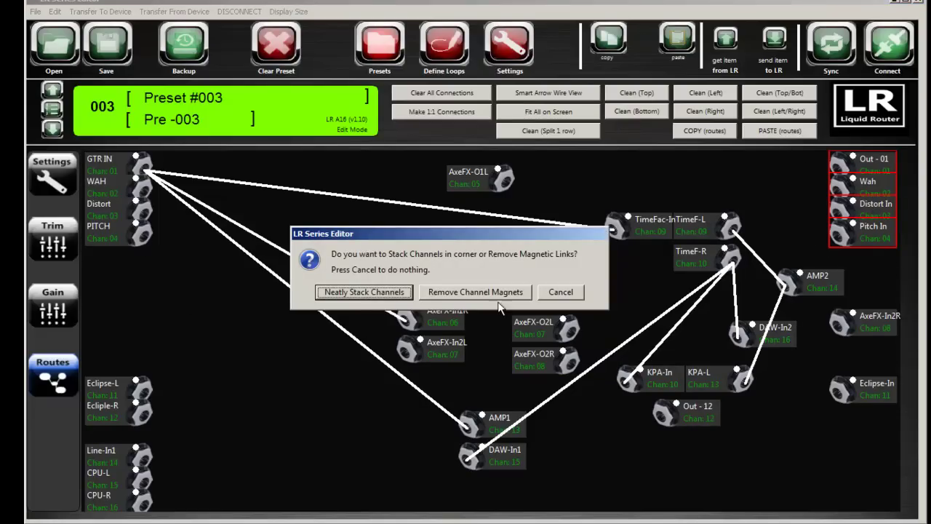
{"action": "left_click", "coordinate": [359, 292]}
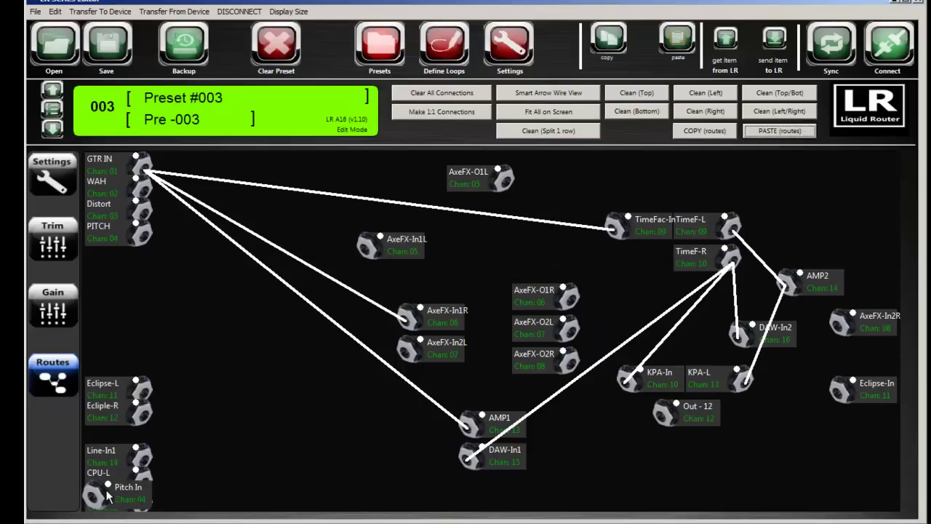
{"action": "left_click_drag", "start_coordinate": [219, 349], "coordinate": [86, 512]}
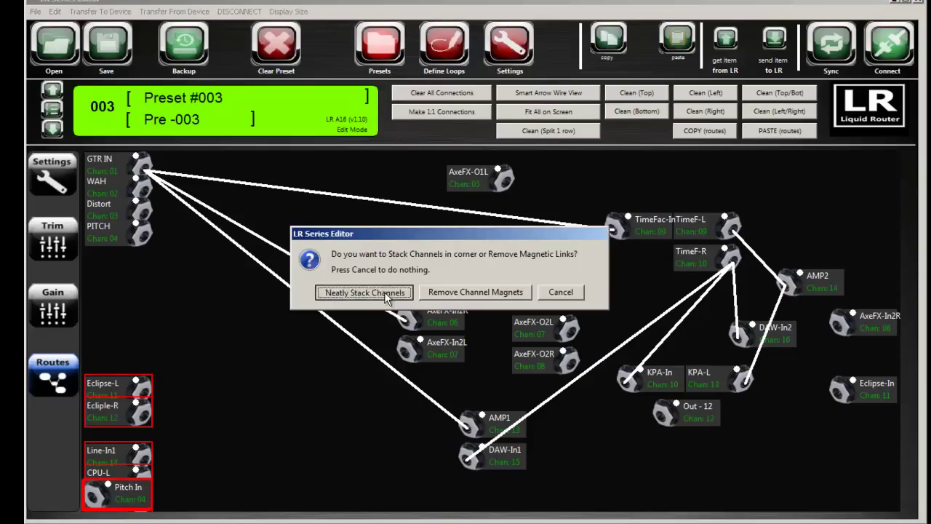
{"action": "left_click", "coordinate": [388, 293]}
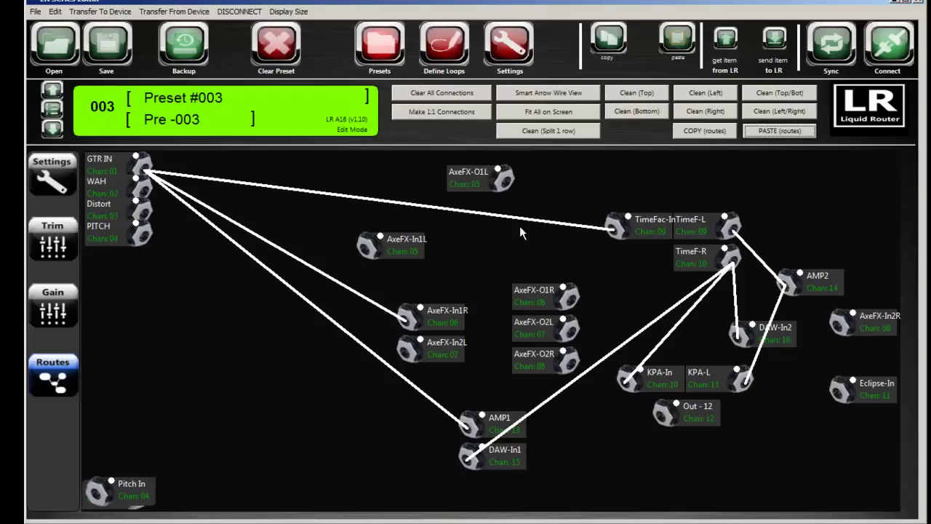
{"action": "left_click", "coordinate": [549, 130]}
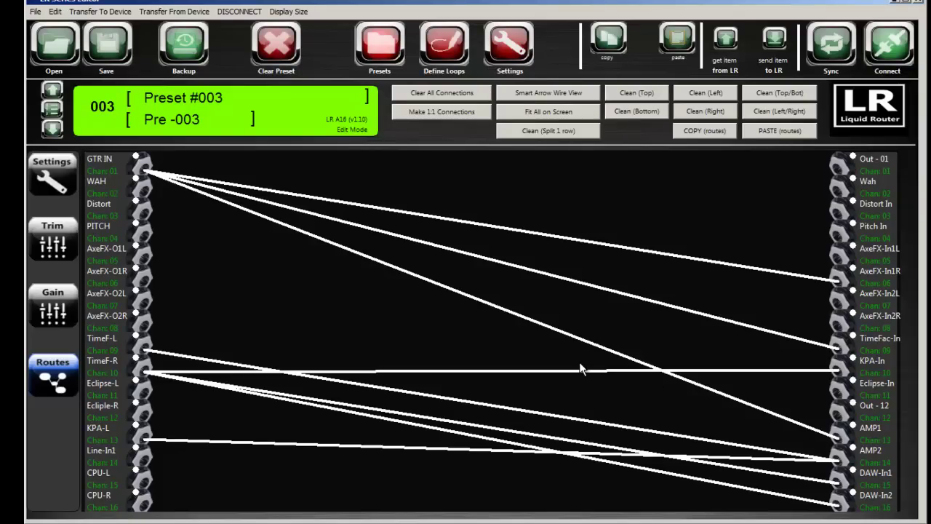
{"action": "left_click", "coordinate": [57, 178]}
{"action": "left_click", "coordinate": [38, 367]}
{"action": "left_click", "coordinate": [59, 186]}
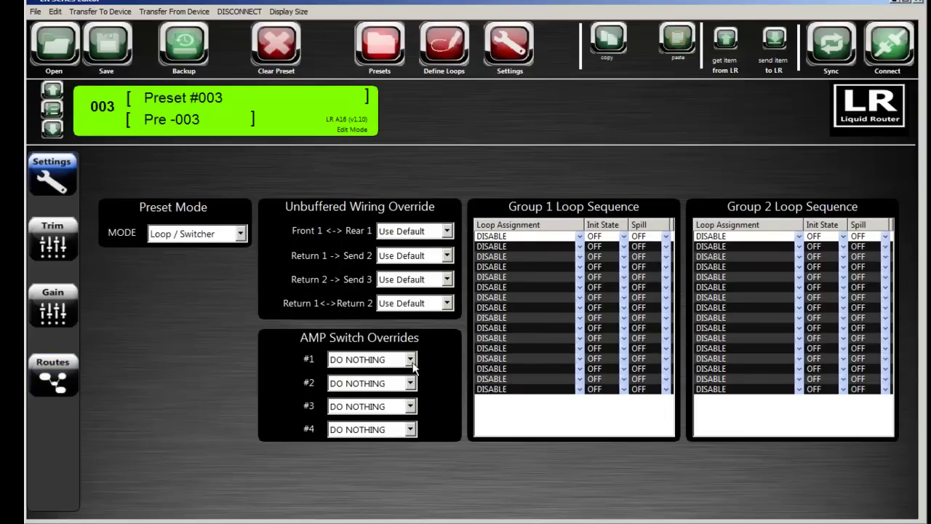
{"action": "left_click", "coordinate": [57, 370]}
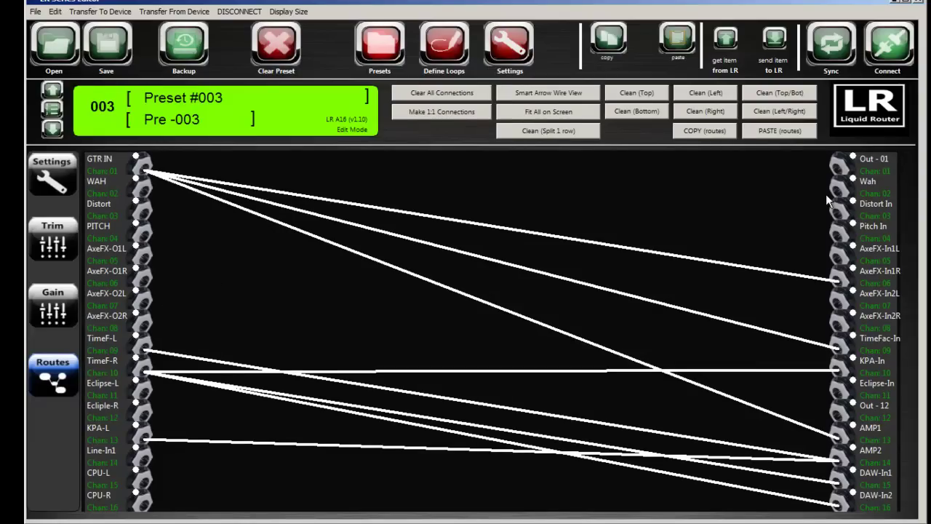
Delete two of GTR IN's wires, starting with the one to AxeFX-In1R
{"action": "left_click", "coordinate": [351, 208]}
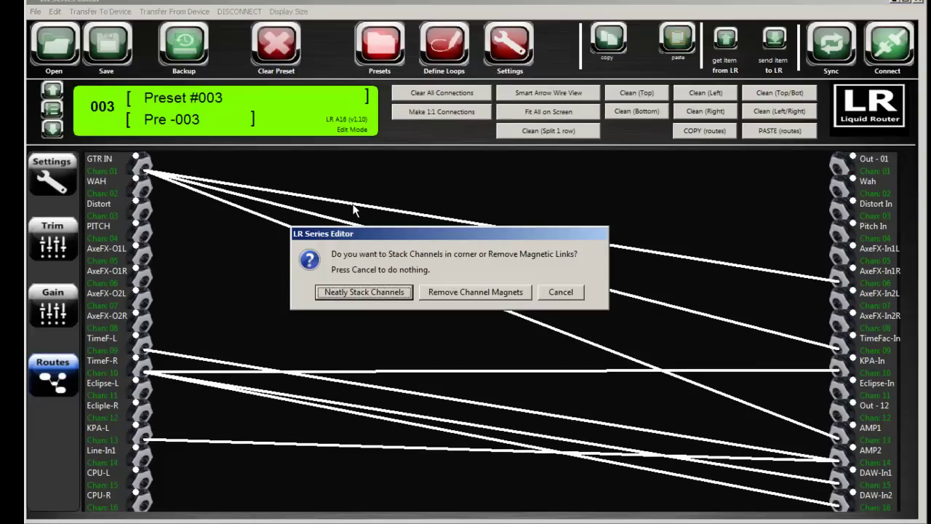
{"action": "left_click", "coordinate": [561, 297]}
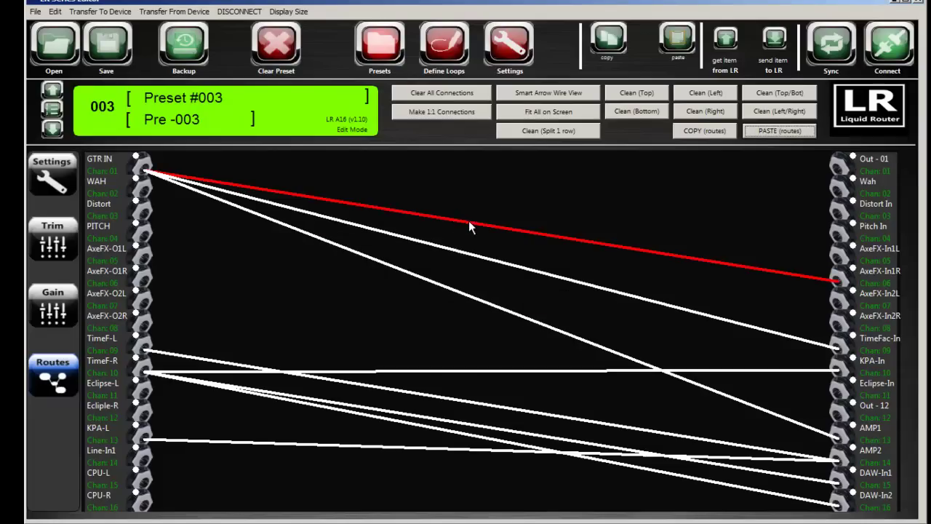
{"action": "left_click", "coordinate": [468, 220]}
{"action": "left_click", "coordinate": [462, 307]}
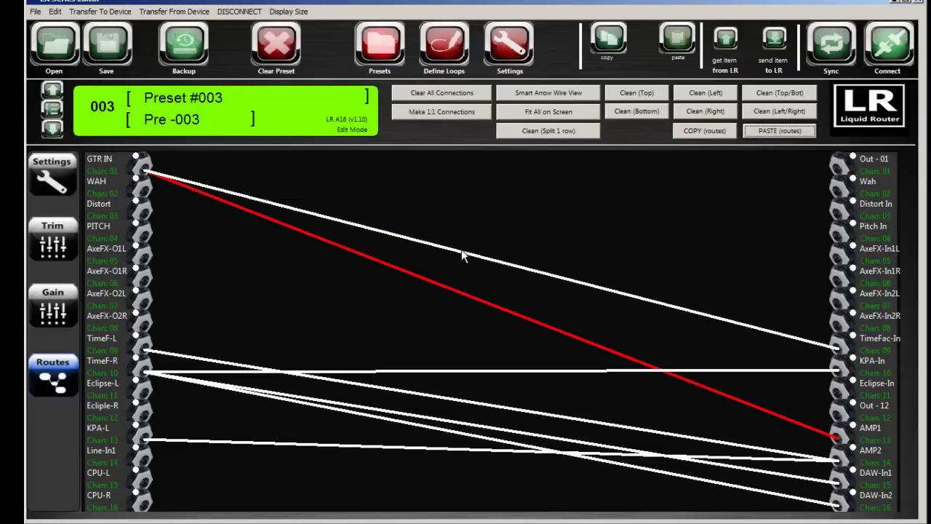
{"action": "left_click", "coordinate": [463, 255]}
{"action": "left_click", "coordinate": [460, 307]}
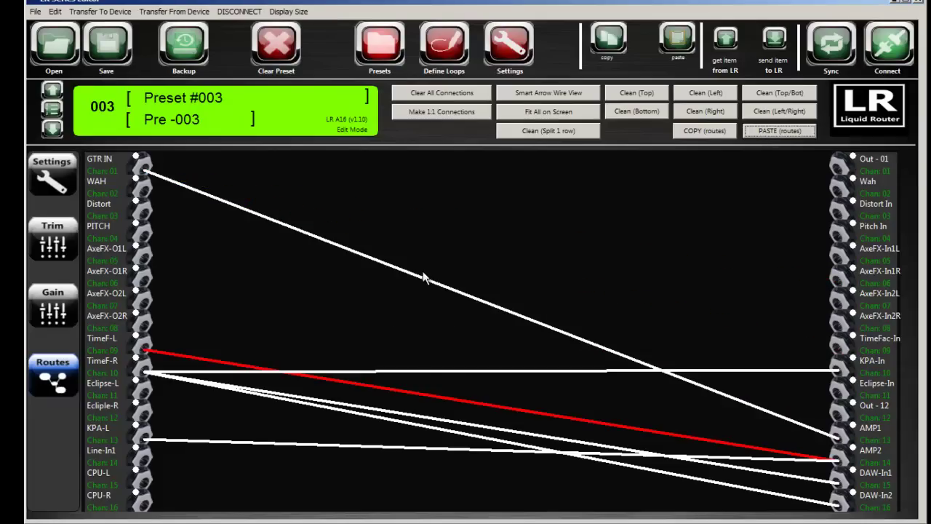
Delete GTR IN's remaining wire and pull TimeF-L out onto the canvas
{"action": "left_click", "coordinate": [425, 280]}
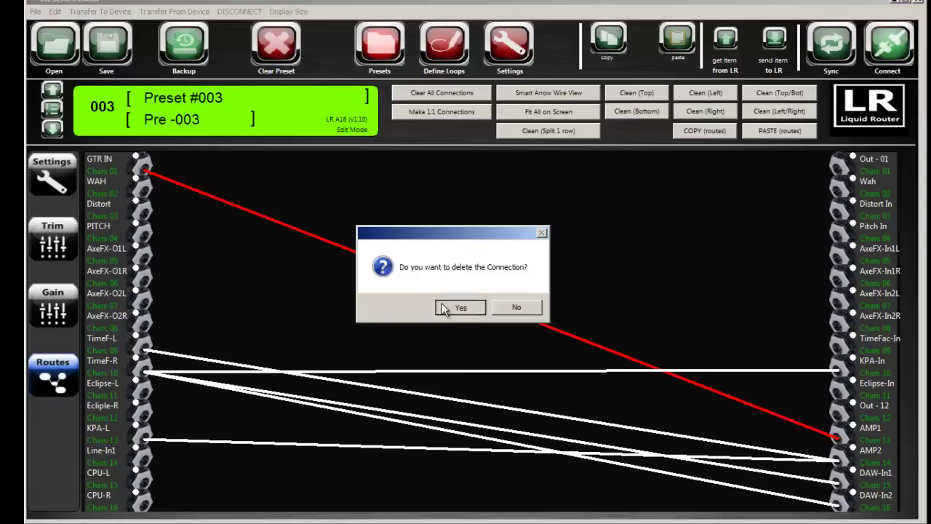
{"action": "left_click", "coordinate": [459, 306]}
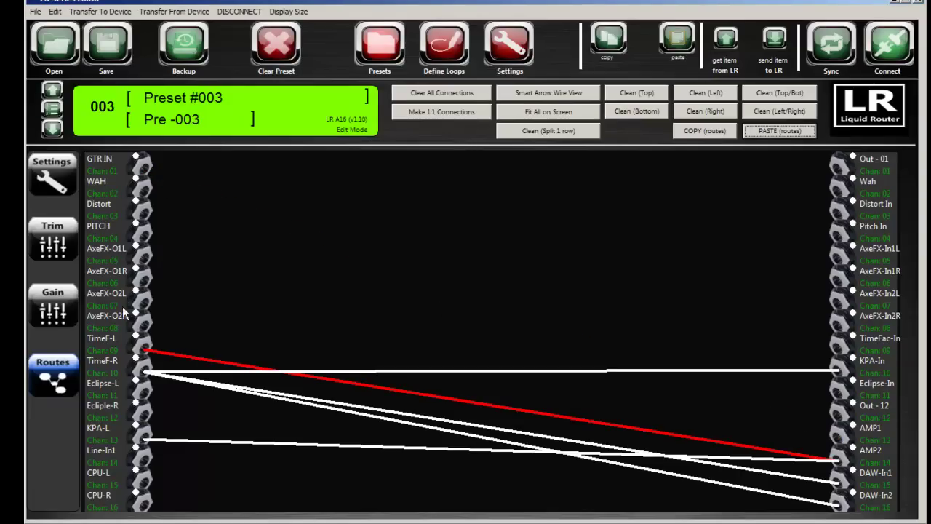
{"action": "left_click", "coordinate": [182, 320]}
{"action": "left_click", "coordinate": [104, 341]}
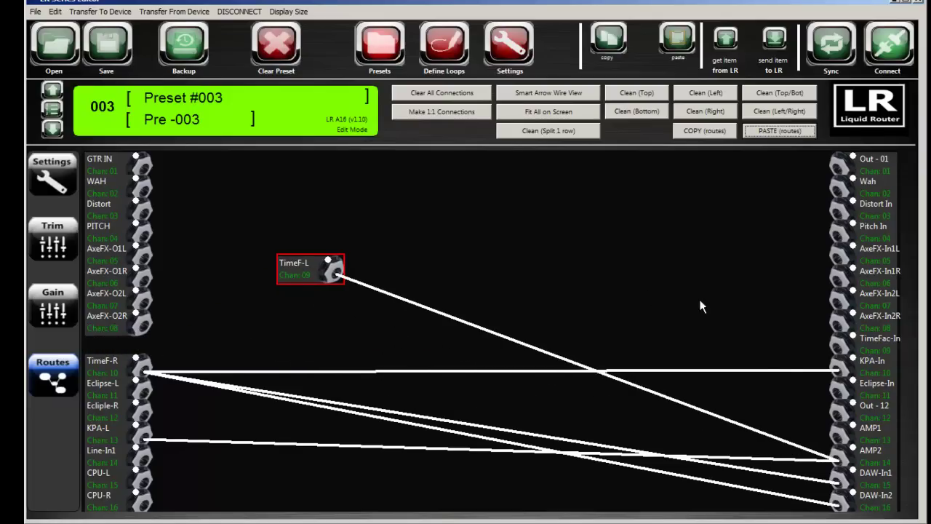
Place TimeFac-In, TimeF-L and GTR IN on the canvas and wire GTR IN into TimeFac-In
{"action": "left_click", "coordinate": [837, 349]}
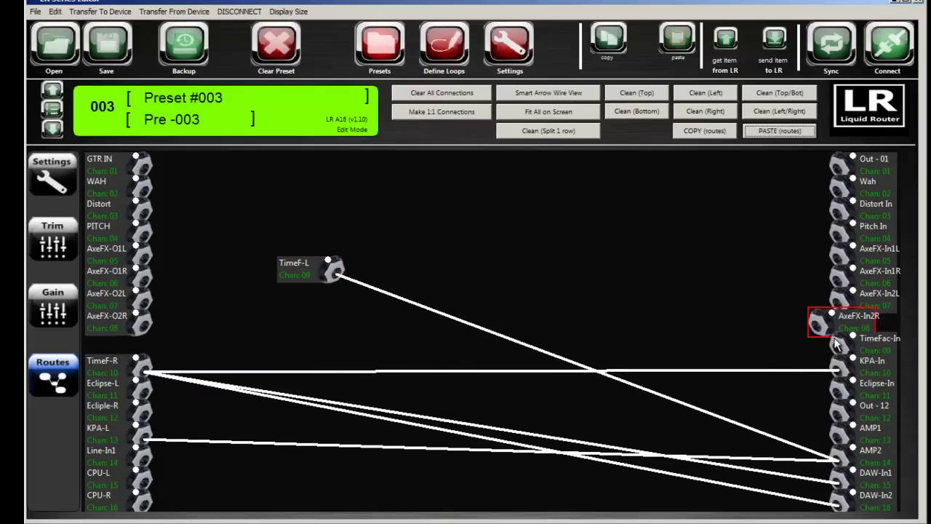
{"action": "left_click_drag", "start_coordinate": [869, 341], "coordinate": [324, 219]}
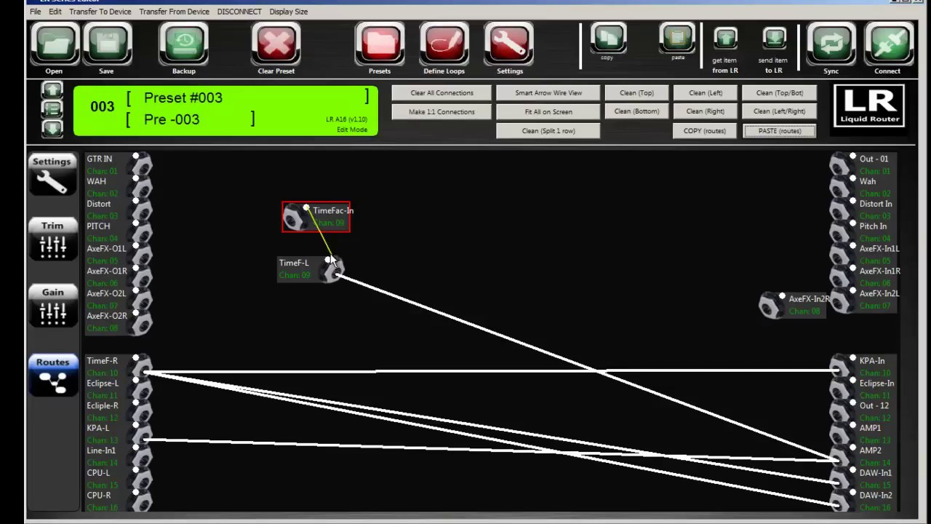
{"action": "left_click", "coordinate": [325, 265]}
{"action": "left_click_drag", "start_coordinate": [369, 219], "coordinate": [432, 255]}
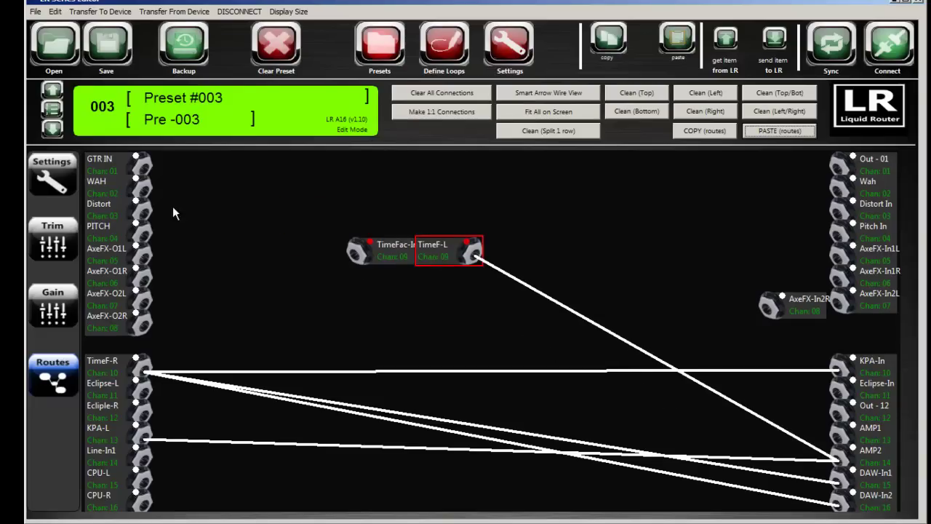
{"action": "left_click_drag", "start_coordinate": [120, 163], "coordinate": [371, 246]}
{"action": "left_click_drag", "start_coordinate": [447, 252], "coordinate": [337, 214]}
{"action": "left_click_drag", "start_coordinate": [466, 242], "coordinate": [254, 272]}
{"action": "left_click_drag", "start_coordinate": [286, 215], "coordinate": [370, 276]}
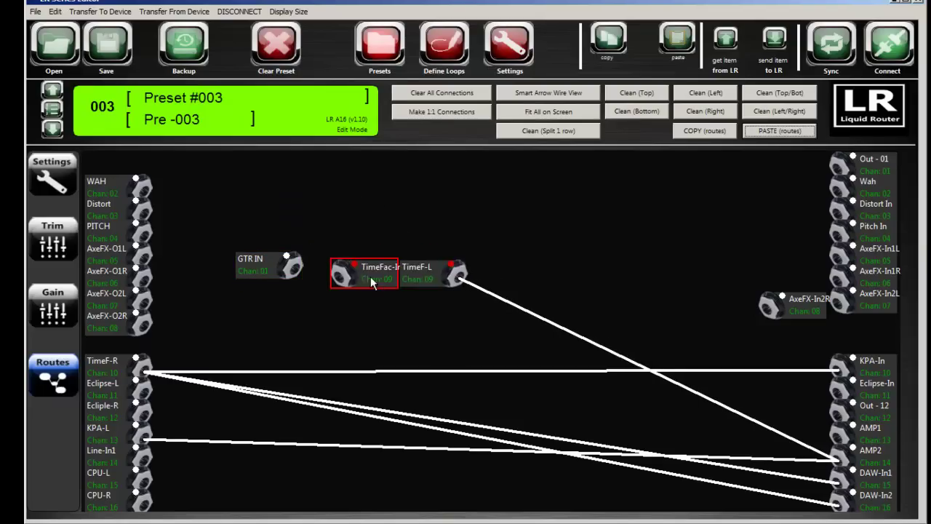
{"action": "left_click_drag", "start_coordinate": [295, 271], "coordinate": [391, 246]}
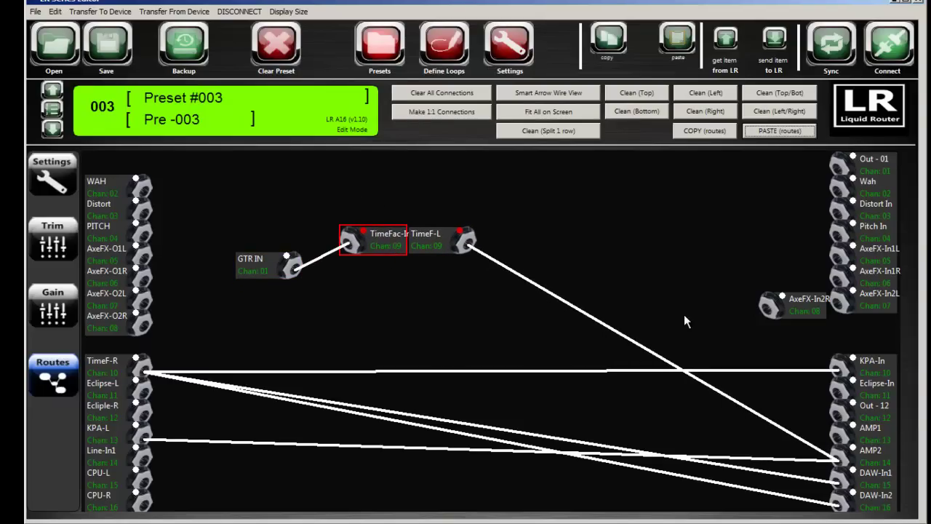
Add AMP1, chain TimeF-L into it, and delete TimeF-L's old AMP2 connection
{"action": "left_click_drag", "start_coordinate": [861, 429], "coordinate": [679, 252]}
{"action": "left_click", "coordinate": [463, 236]}
{"action": "left_click_drag", "start_coordinate": [463, 236], "coordinate": [659, 267]}
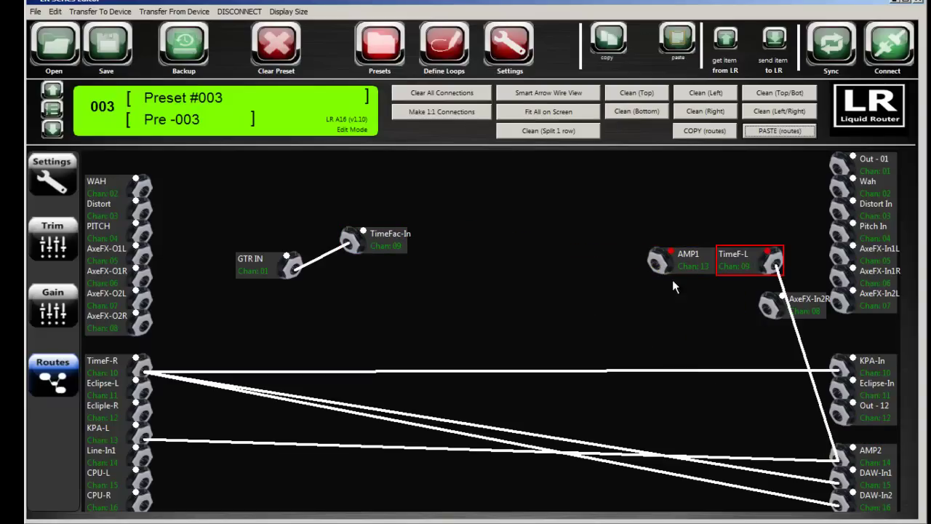
{"action": "left_click_drag", "start_coordinate": [771, 258], "coordinate": [368, 238]}
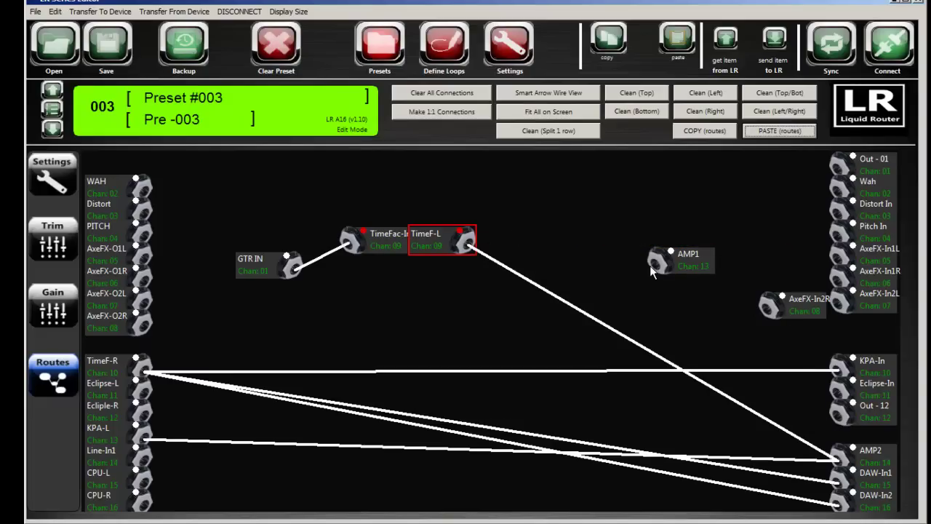
{"action": "left_click_drag", "start_coordinate": [659, 264], "coordinate": [476, 249]}
{"action": "left_click_drag", "start_coordinate": [684, 269], "coordinate": [621, 252]}
{"action": "left_click", "coordinate": [551, 297]}
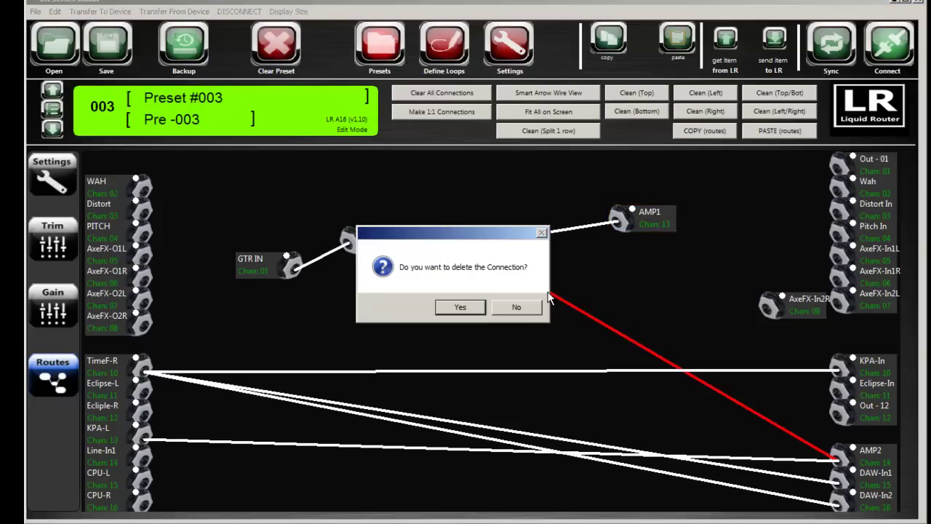
{"action": "left_click", "coordinate": [466, 312]}
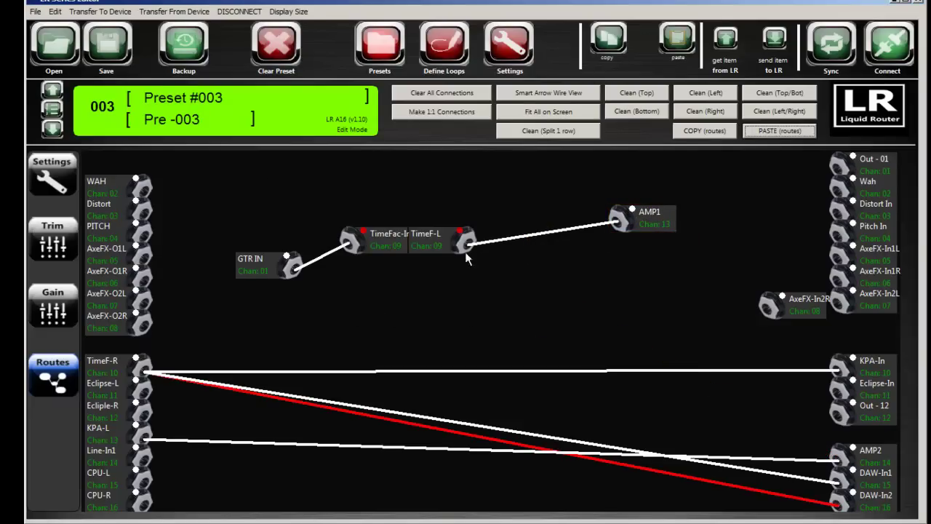
Copy Preset 003's routes into Preset 004 and delete its GTR IN→TimeFac-In wire
{"action": "left_click", "coordinate": [684, 132]}
{"action": "left_click", "coordinate": [52, 90]}
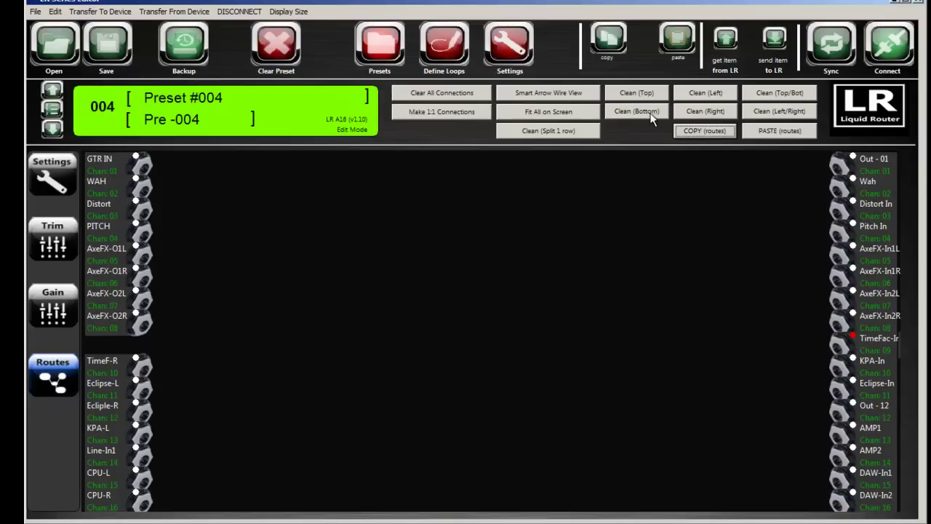
{"action": "left_click", "coordinate": [758, 132]}
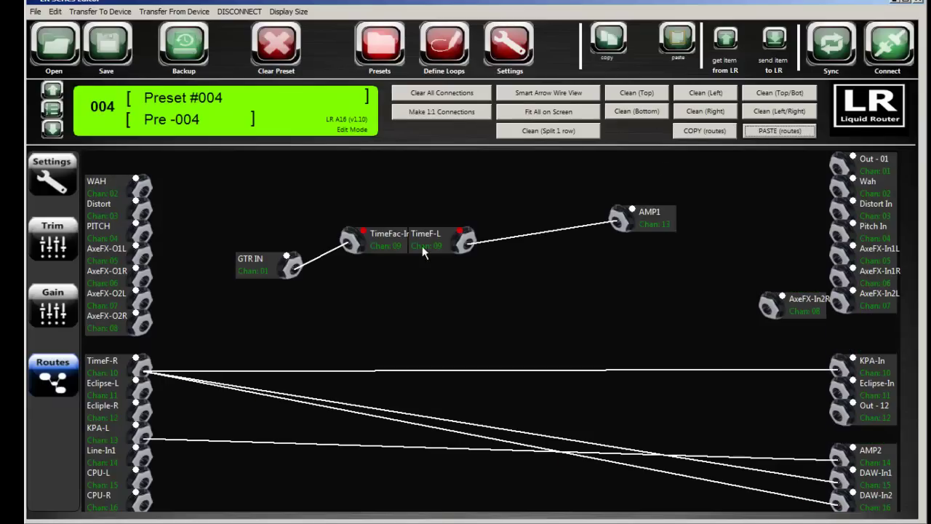
{"action": "left_click", "coordinate": [315, 259]}
{"action": "left_click", "coordinate": [441, 310]}
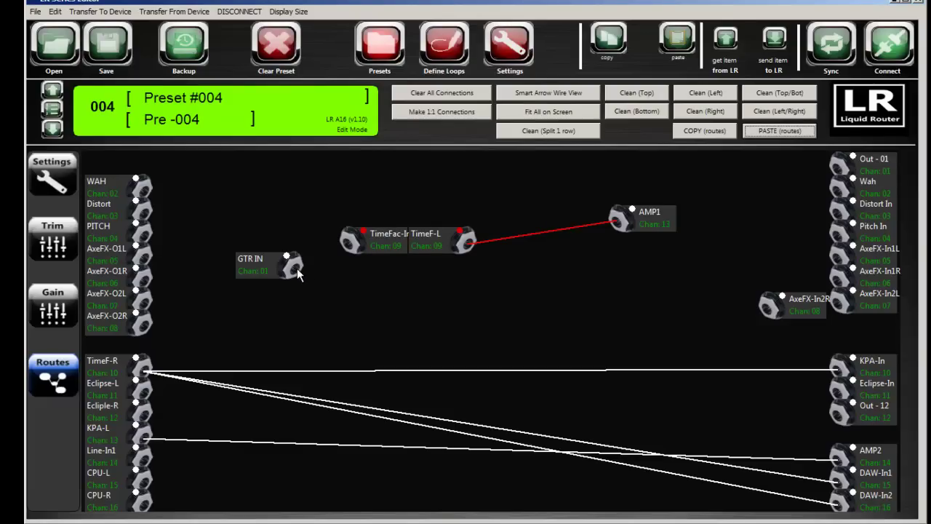
Wire GTR IN directly to AMP1 in Preset 004 and open its settings page
{"action": "left_click_drag", "start_coordinate": [297, 267], "coordinate": [617, 219]}
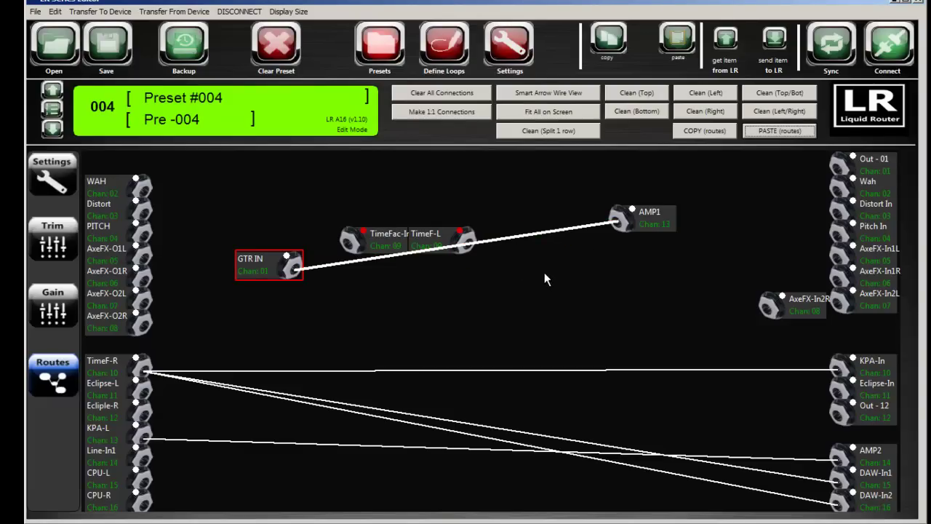
{"action": "left_click_drag", "start_coordinate": [425, 247], "coordinate": [425, 204]}
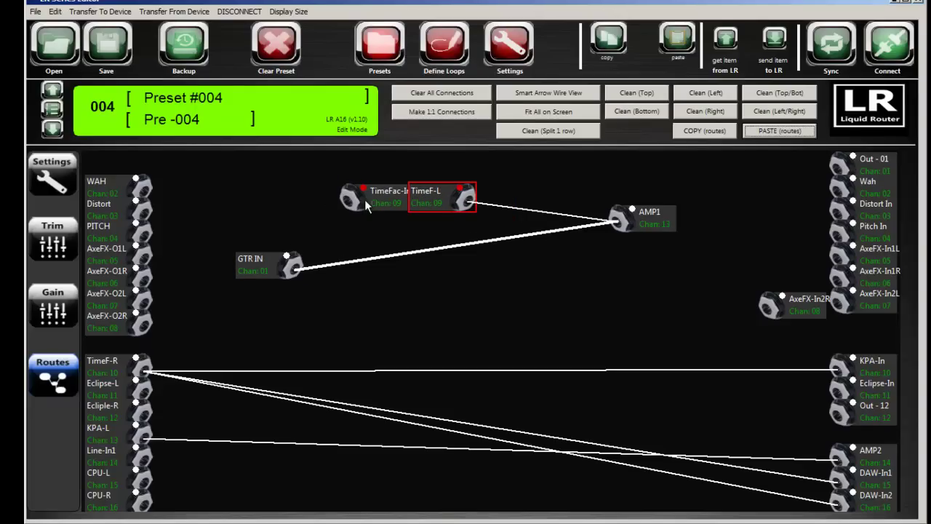
{"action": "left_click_drag", "start_coordinate": [269, 270], "coordinate": [375, 272]}
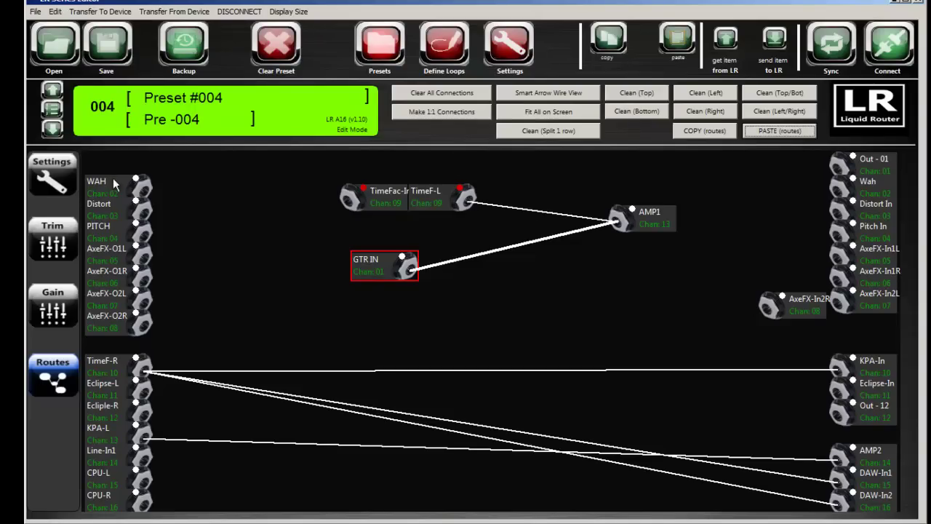
{"action": "left_click", "coordinate": [54, 127]}
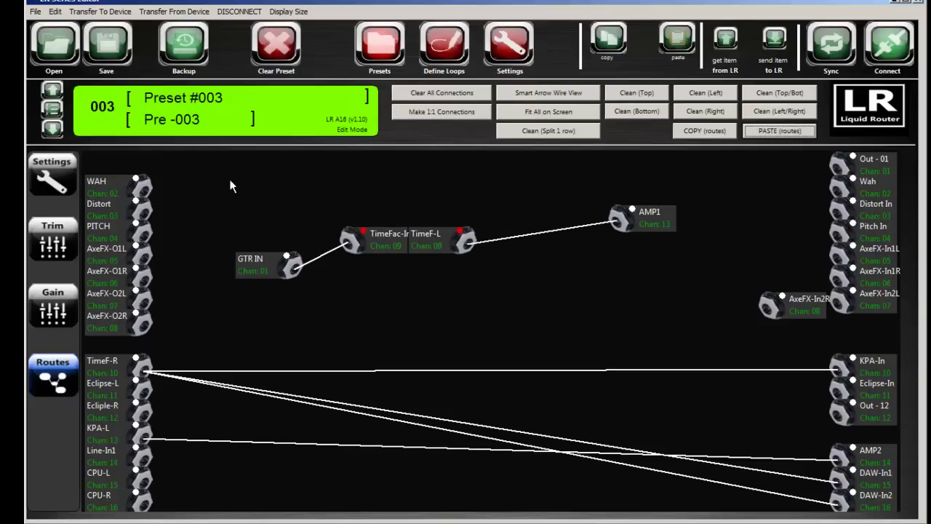
{"action": "left_click", "coordinate": [54, 90]}
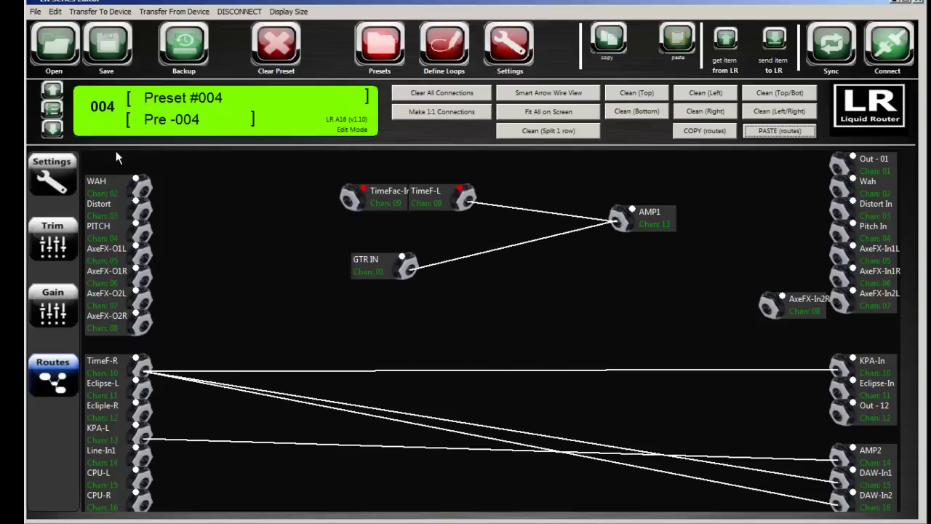
{"action": "left_click", "coordinate": [45, 186]}
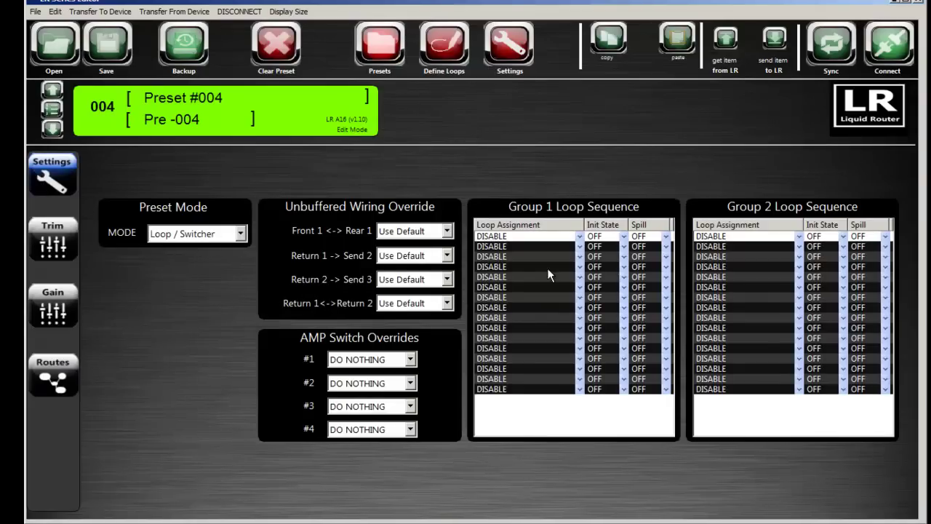
In Define Loops, enable Allow Spill for loop 001 and rename it 'Delay'
{"action": "left_click", "coordinate": [457, 57]}
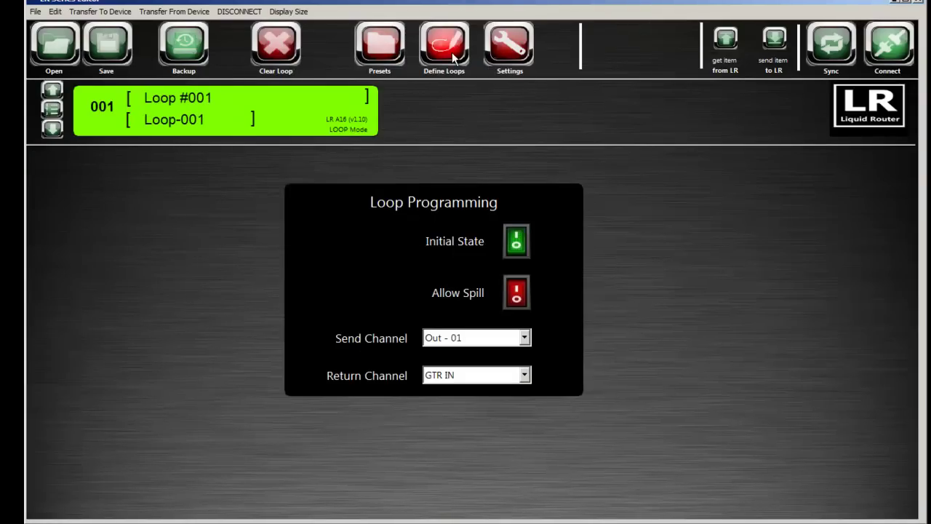
{"action": "left_click", "coordinate": [518, 290]}
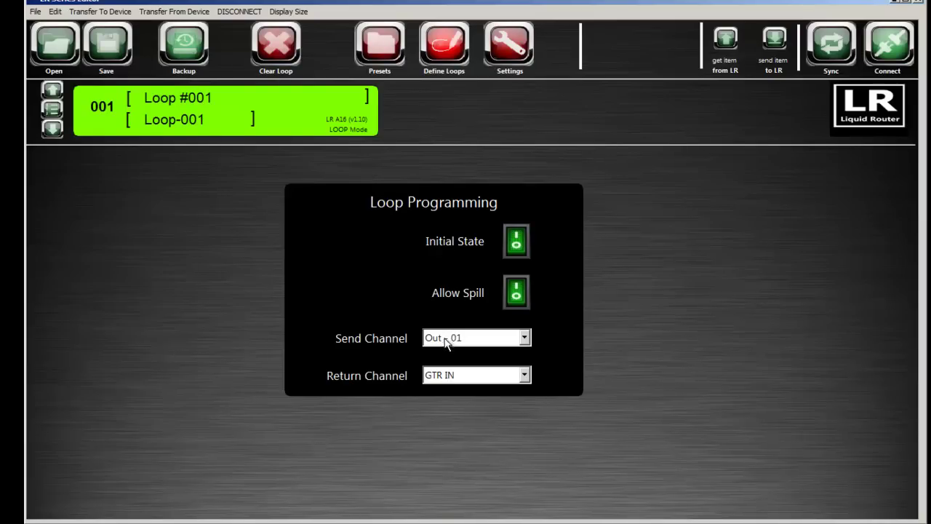
{"action": "left_click_drag", "start_coordinate": [213, 103], "coordinate": [114, 97]}
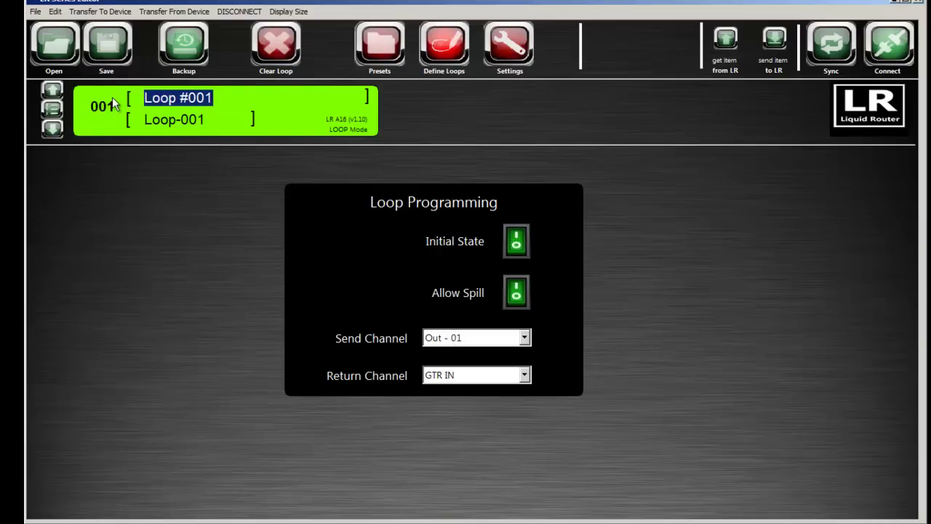
{"action": "type", "text": "Delay"}
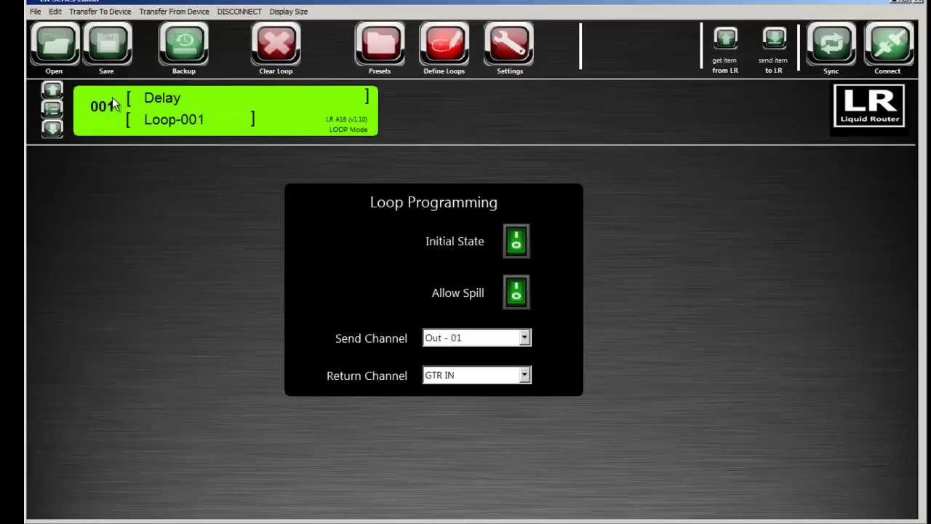
{"action": "left_click", "coordinate": [52, 128]}
Set Group 1 row 1 to (002) Loop #002 and row 2 to (001) Delay
{"action": "left_click", "coordinate": [497, 48]}
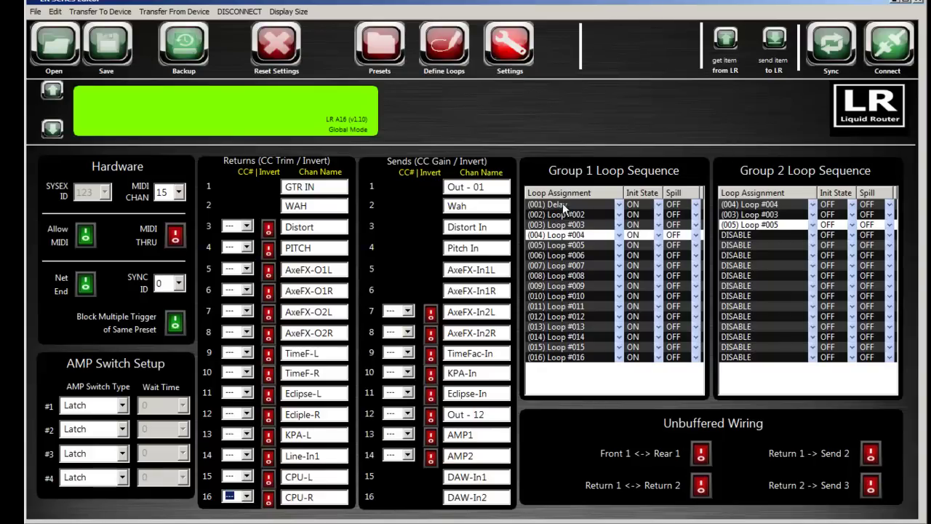
{"action": "left_click", "coordinate": [620, 215]}
{"action": "left_click", "coordinate": [593, 230]}
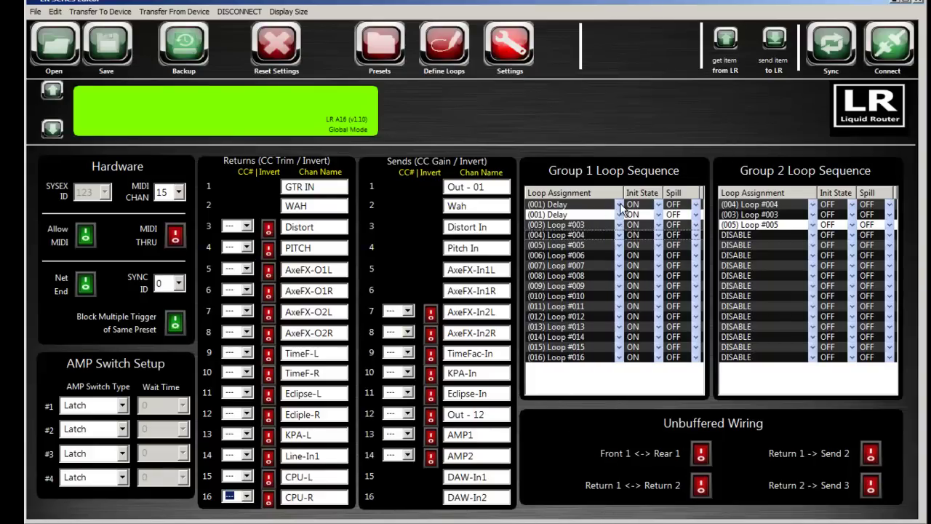
{"action": "left_click", "coordinate": [620, 205]}
{"action": "left_click", "coordinate": [589, 233]}
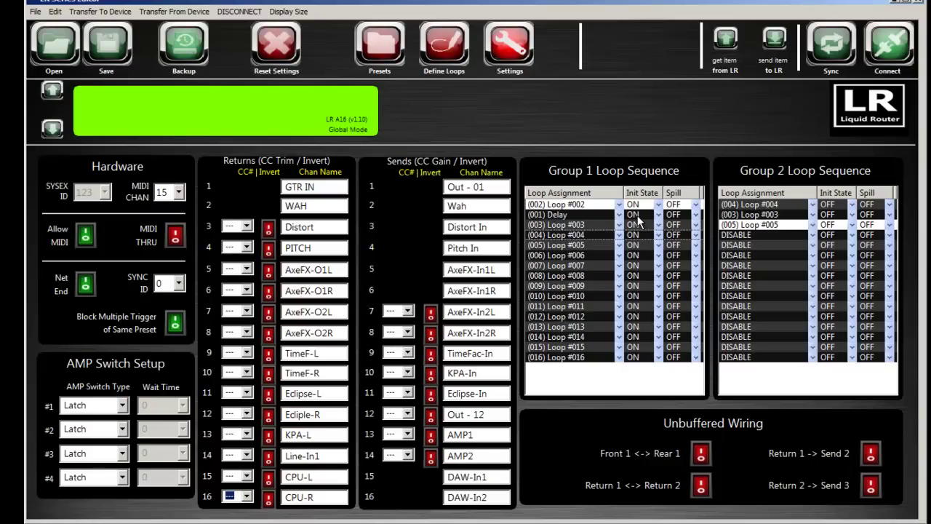
Set the Delay loop's Spill option in Group 1 to ON
{"action": "left_click", "coordinate": [563, 214]}
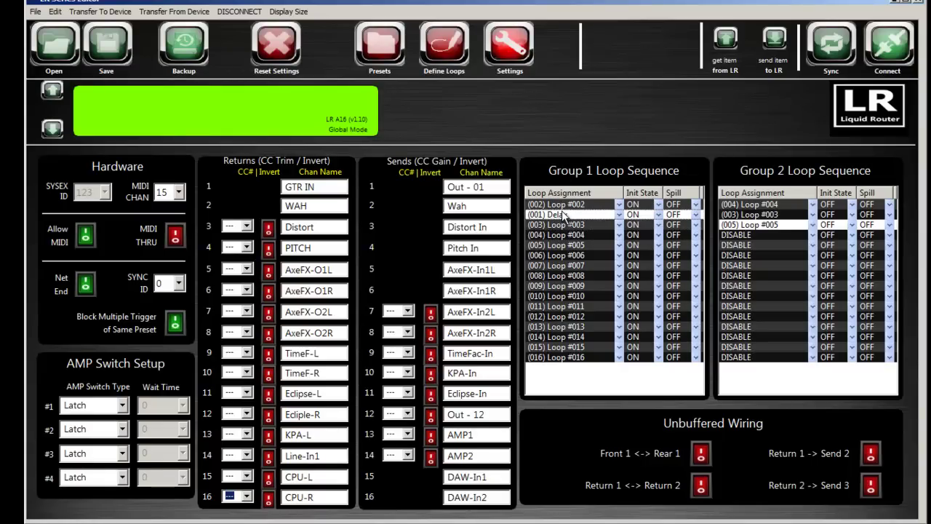
{"action": "left_click", "coordinate": [447, 64]}
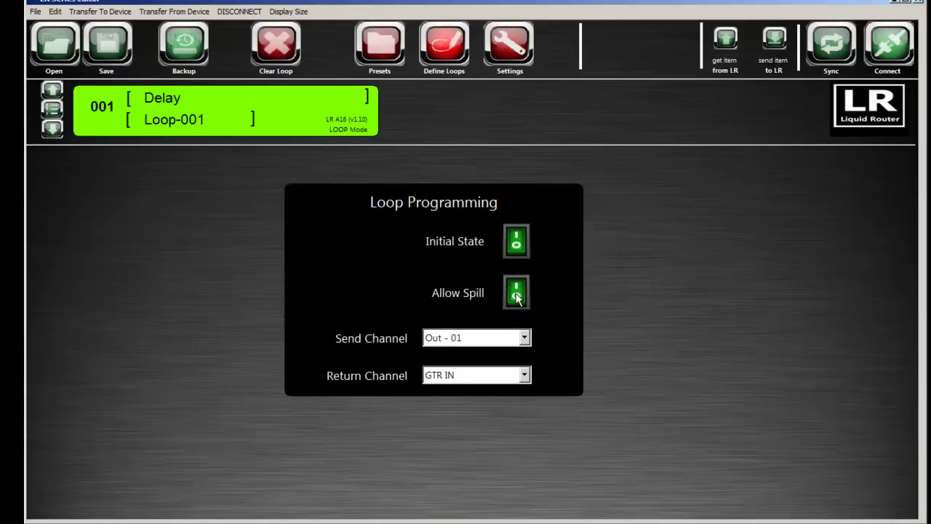
{"action": "left_click", "coordinate": [382, 52]}
{"action": "left_click", "coordinate": [498, 62]}
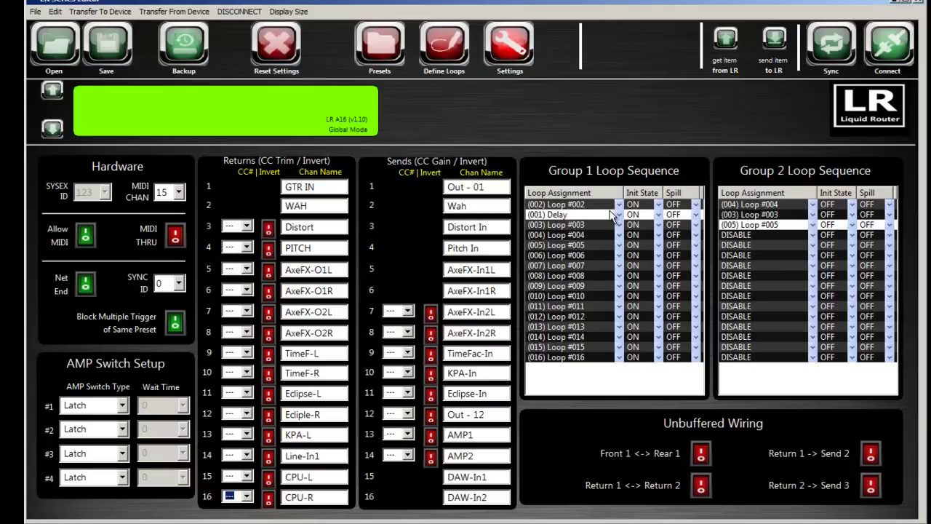
{"action": "left_click", "coordinate": [693, 215]}
{"action": "left_click", "coordinate": [690, 228]}
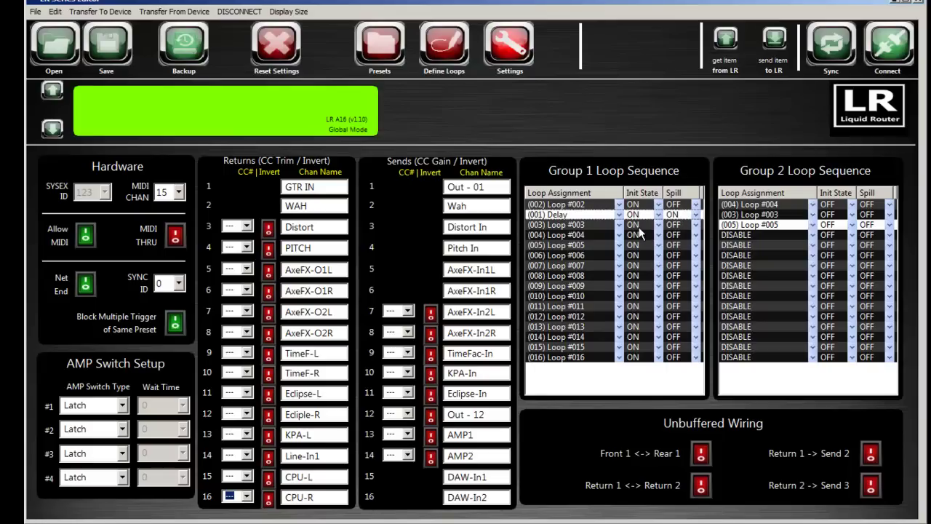
{"action": "left_click", "coordinate": [578, 228]}
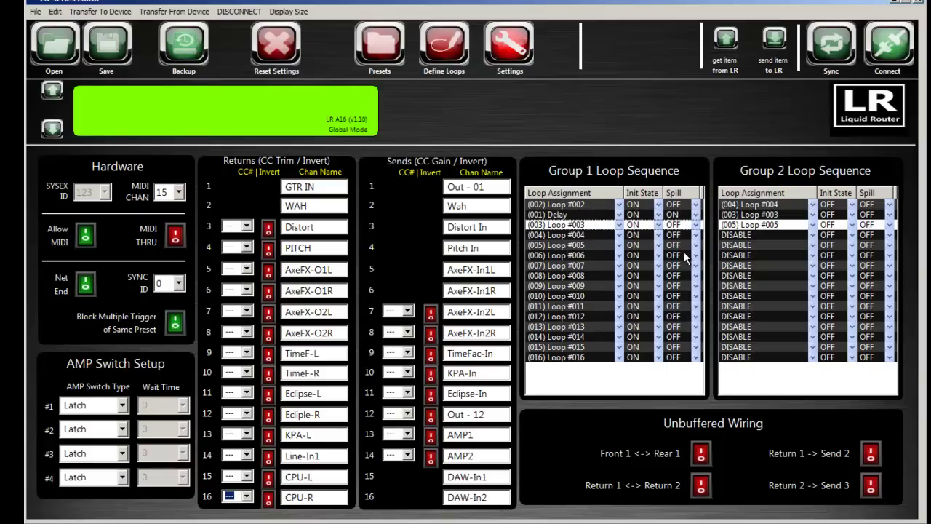